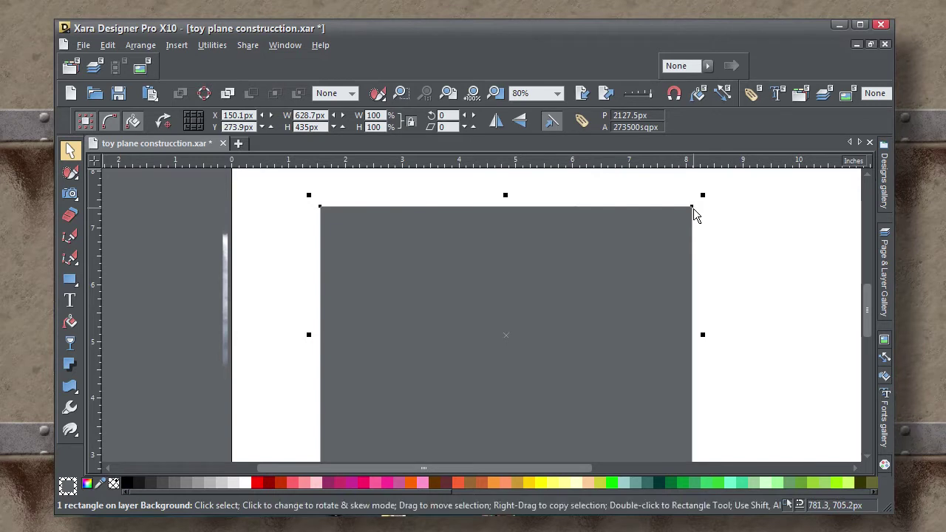
- Stretch the rectangle taller at the top and fill it dark blue
drag(693, 208, 693, 198)
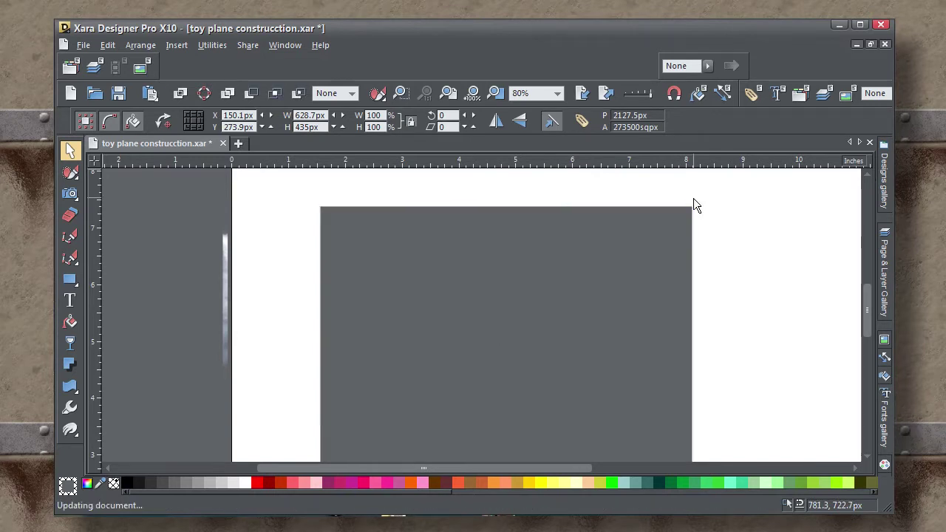
click(686, 492)
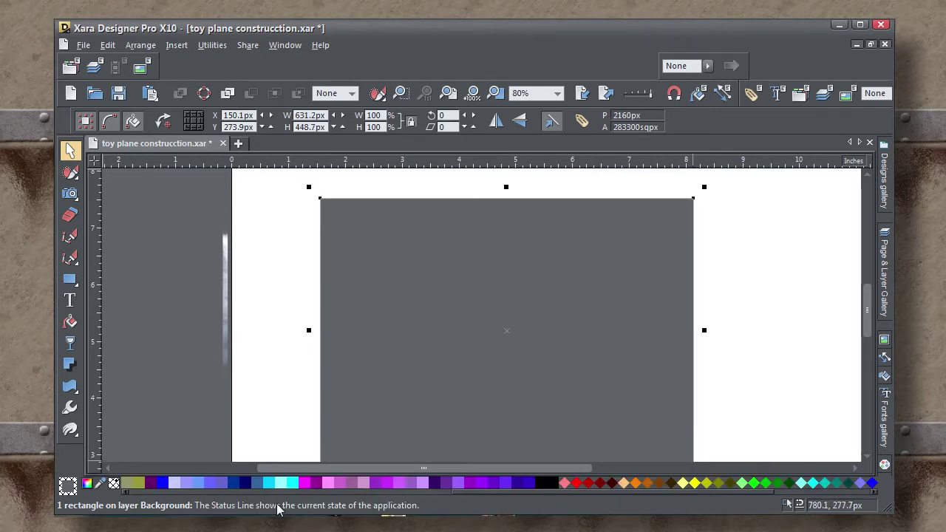
click(231, 482)
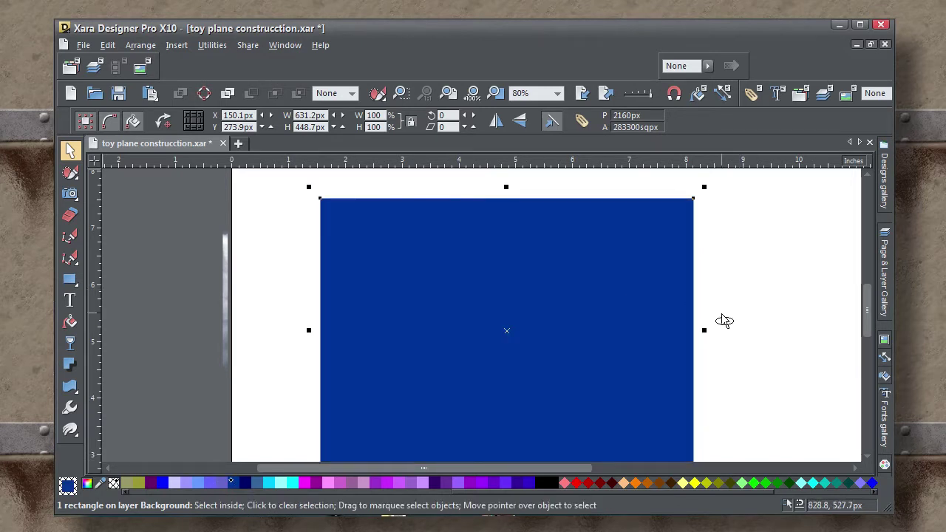
drag(868, 285, 869, 294)
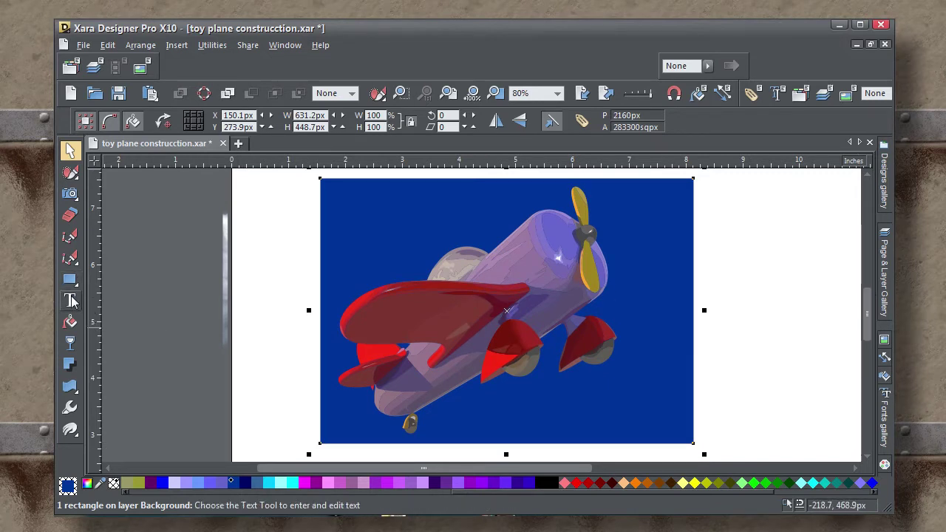
- Apply a linear fill running from white at the bottom to dark blue at the top
click(70, 321)
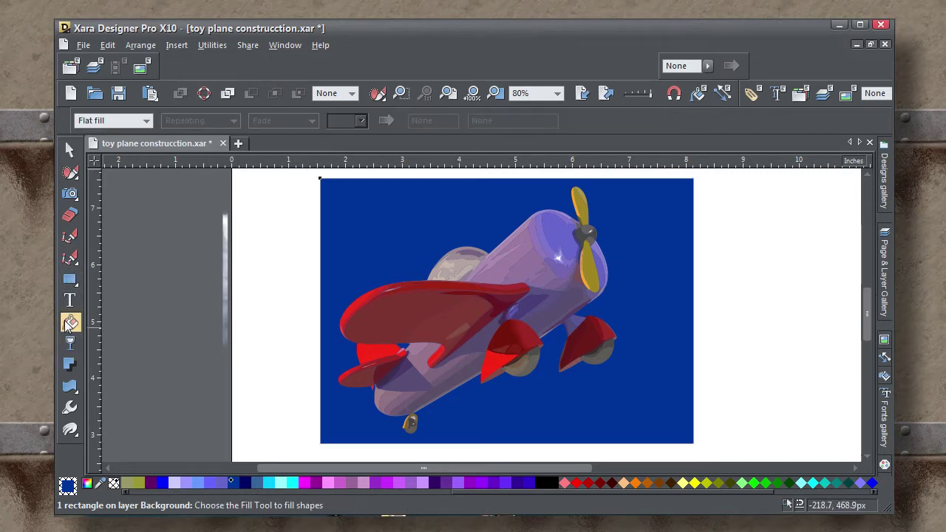
drag(490, 412, 489, 194)
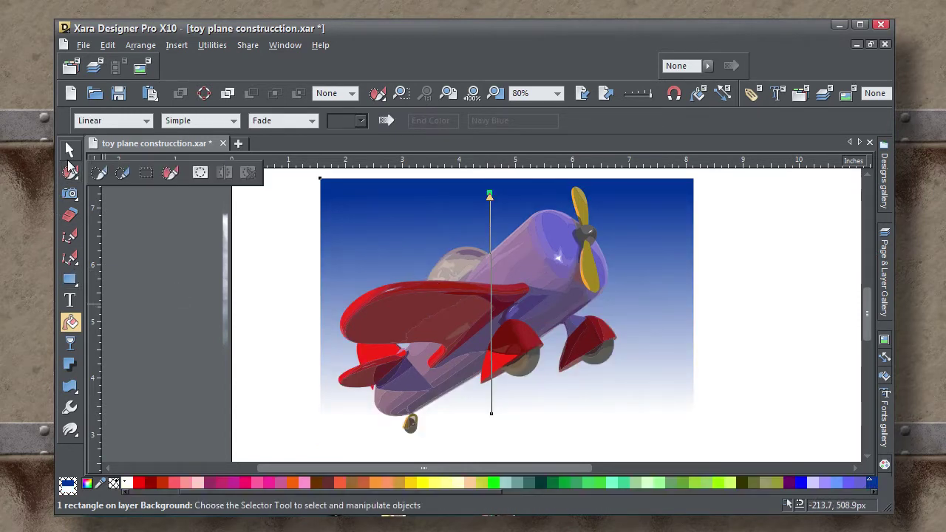
click(70, 151)
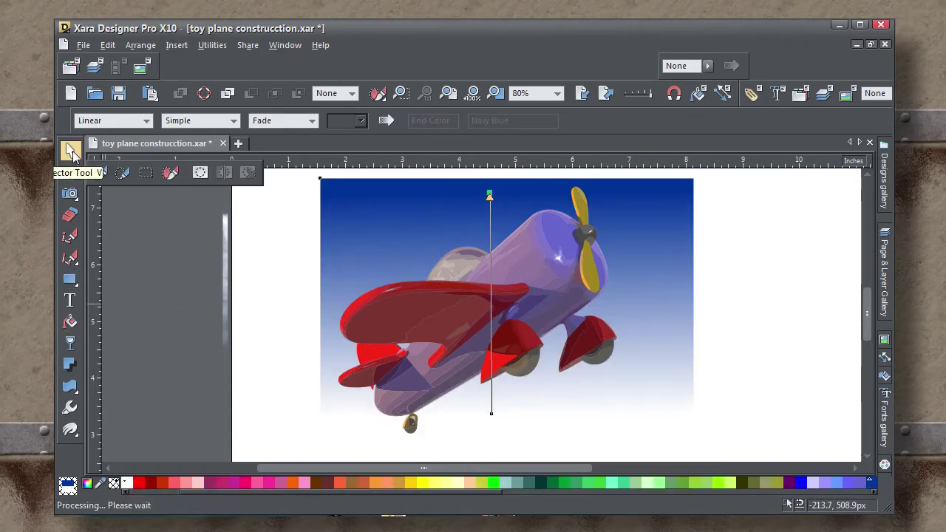
click(225, 236)
- Move the cloud photo behind the plane, enlarge it and raise it slightly
drag(500, 238, 685, 237)
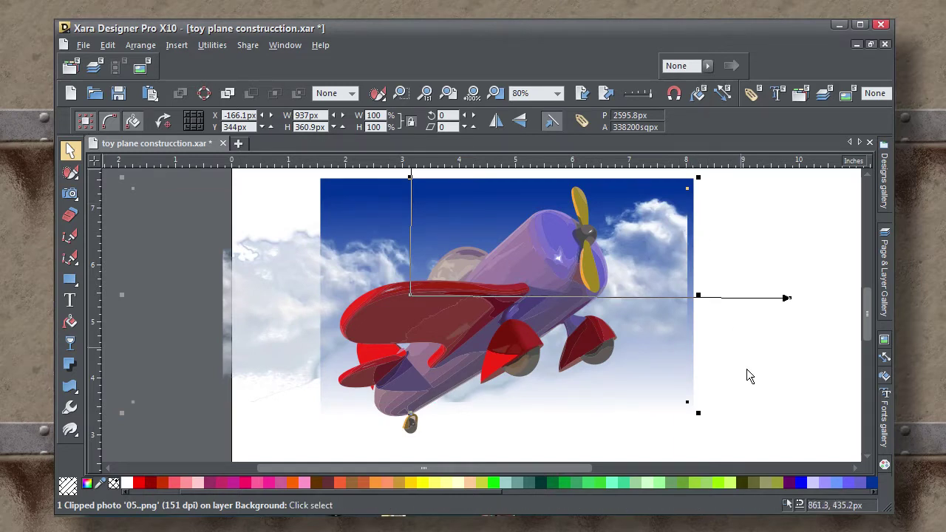
drag(700, 414, 739, 431)
drag(668, 304, 665, 292)
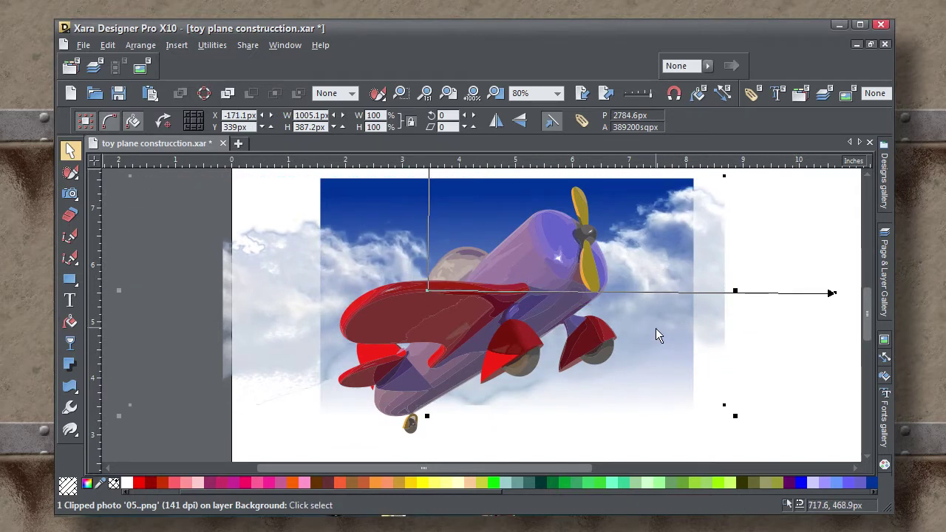
drag(655, 330, 651, 306)
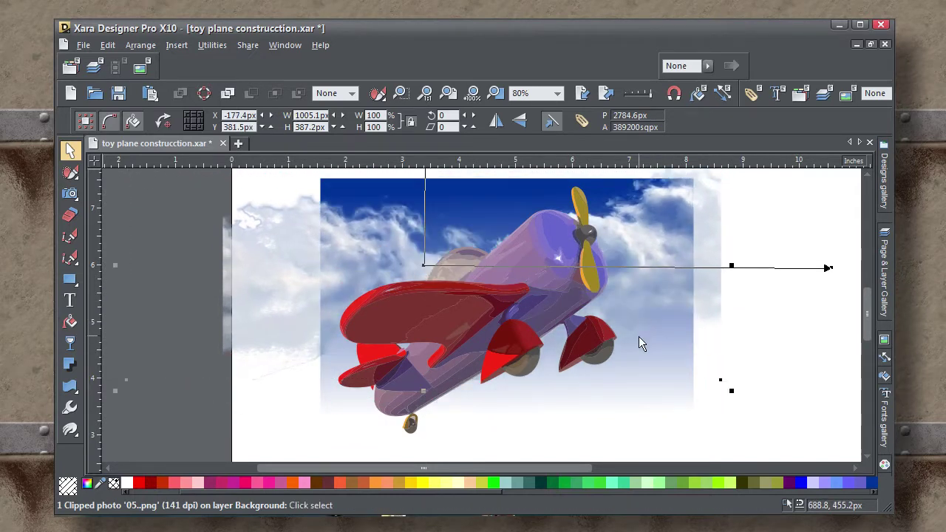
- Clear the selection, then marquee-select all objects of the plane scene
click(783, 354)
scroll(774, 381, down, 2)
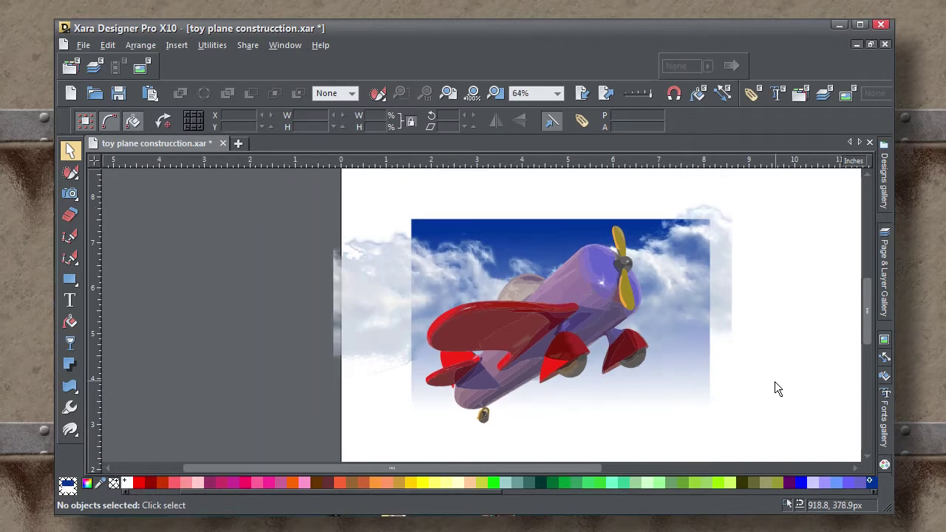
scroll(774, 381, left, 2)
drag(346, 211, 787, 428)
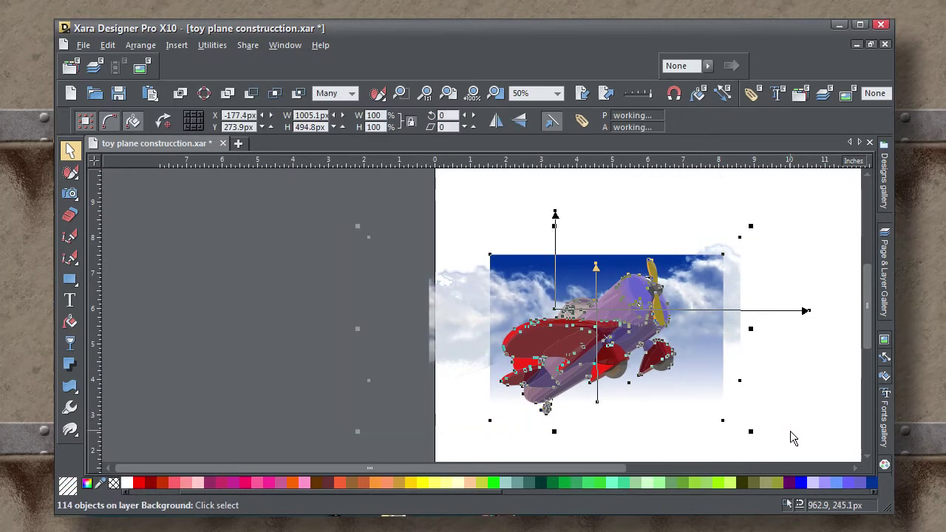
drag(474, 184, 458, 266)
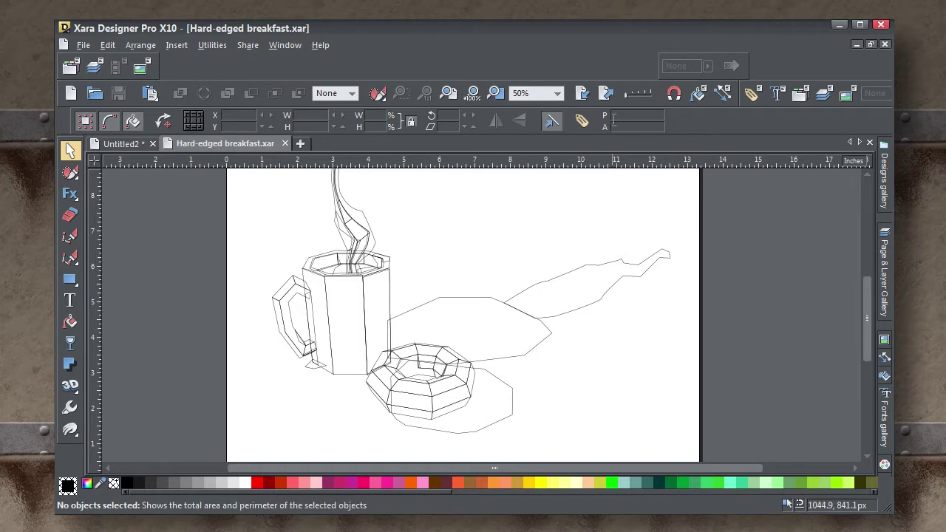
- Set the view quality to full so the mug and donut render in colour with shadows
click(654, 98)
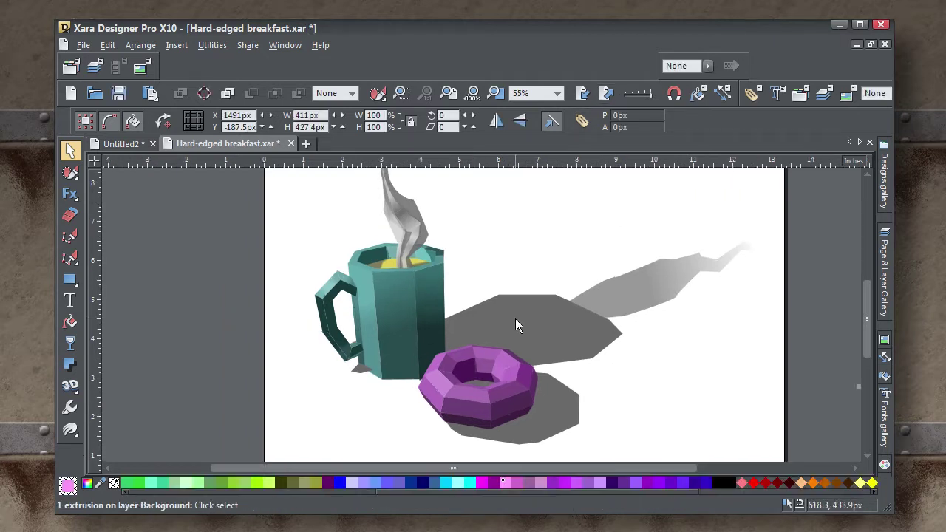
- Draw a square left of the mug and extrude it into a 3D box
click(70, 279)
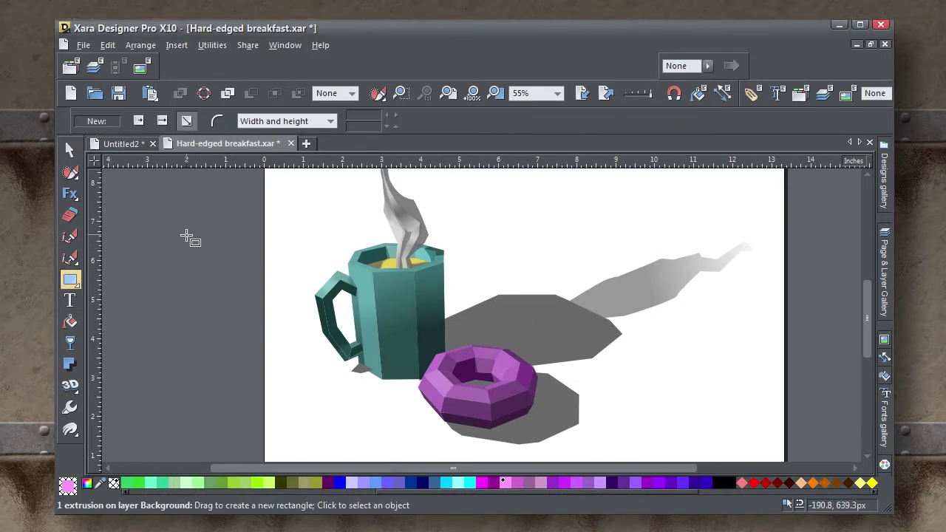
drag(185, 235, 302, 403)
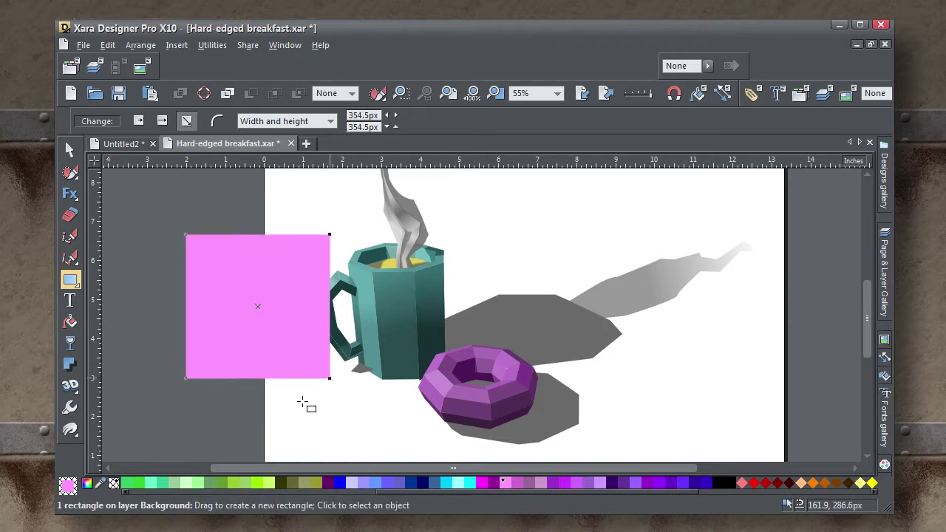
click(70, 385)
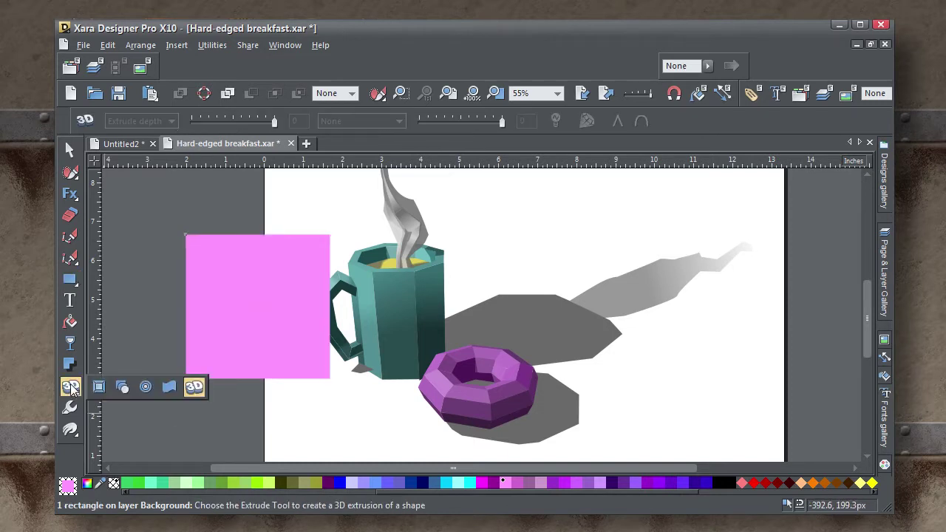
drag(253, 298, 258, 253)
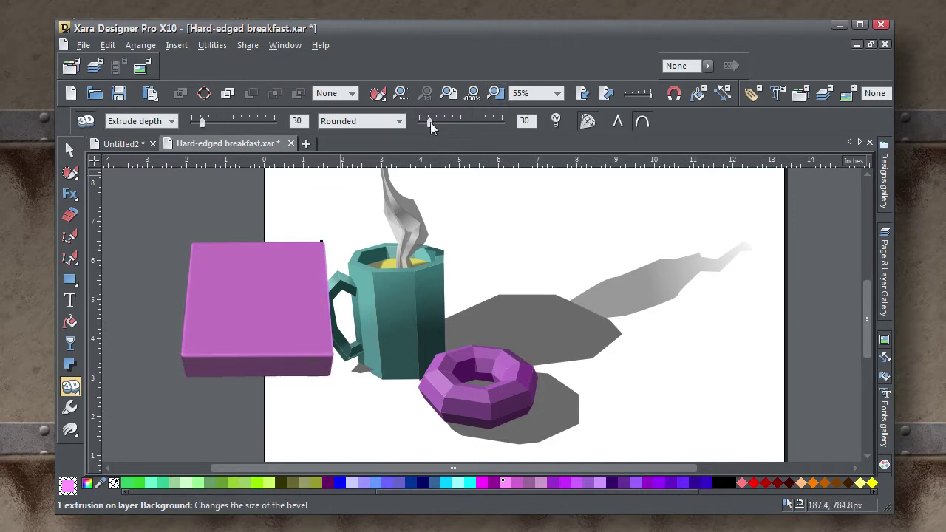
- Reduce the box's bevel to 1 and rotate it to face the viewer
drag(430, 122, 419, 122)
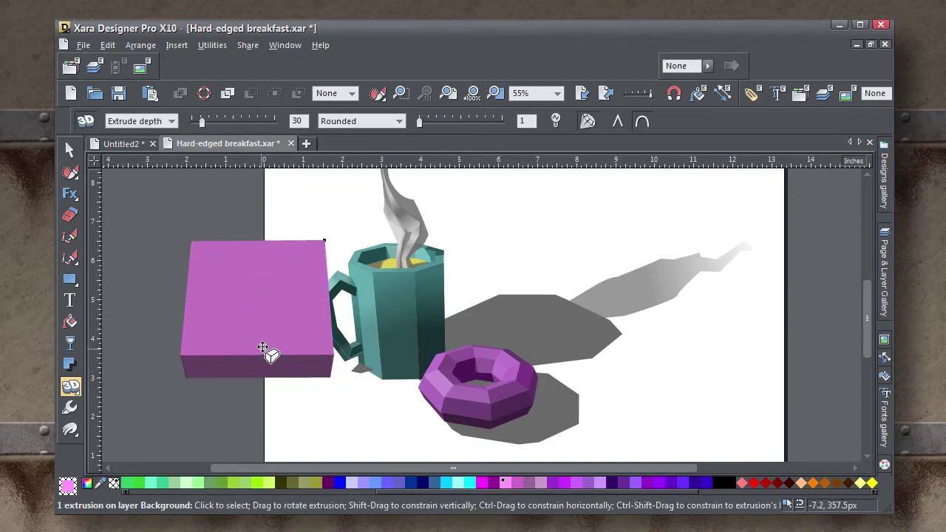
drag(317, 338, 329, 317)
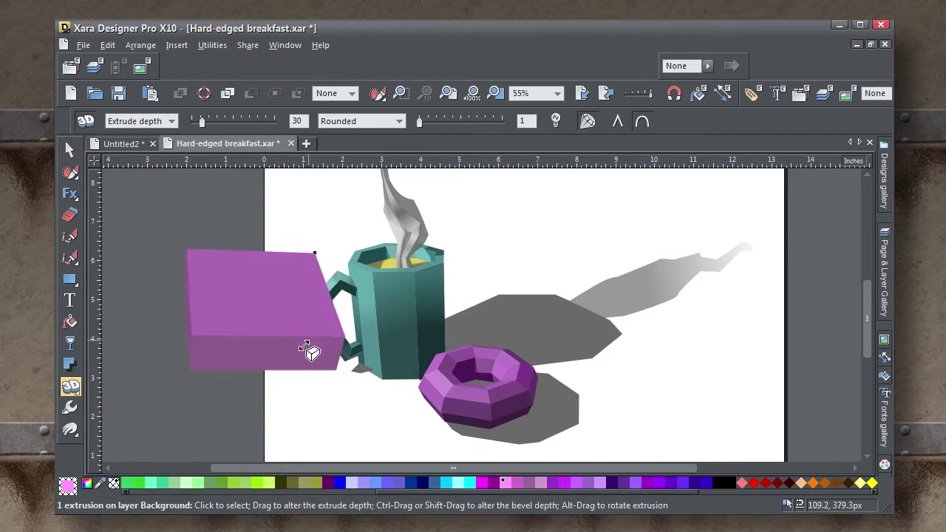
drag(308, 351, 205, 273)
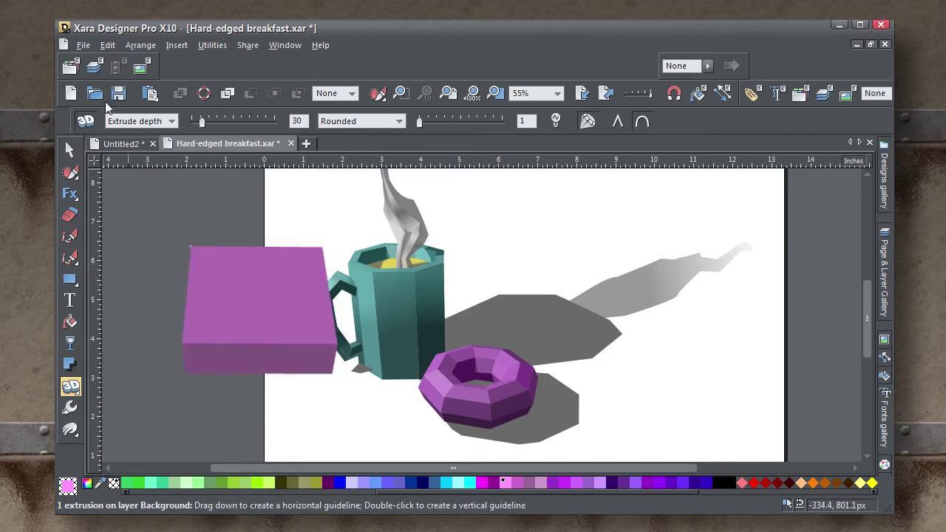
click(172, 121)
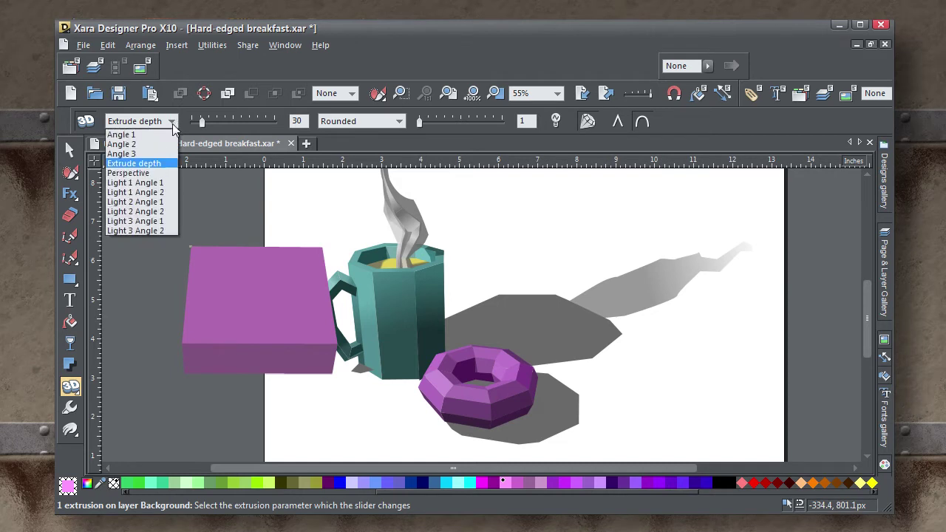
- Set the extrusion's Angle 1 to 21 and move the box in front of the mug and donut
click(166, 134)
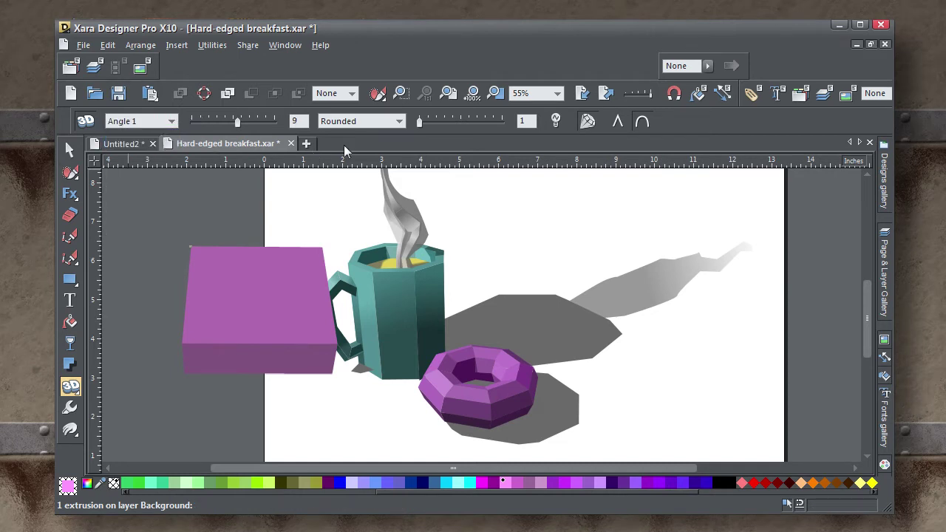
drag(234, 127, 242, 120)
click(70, 149)
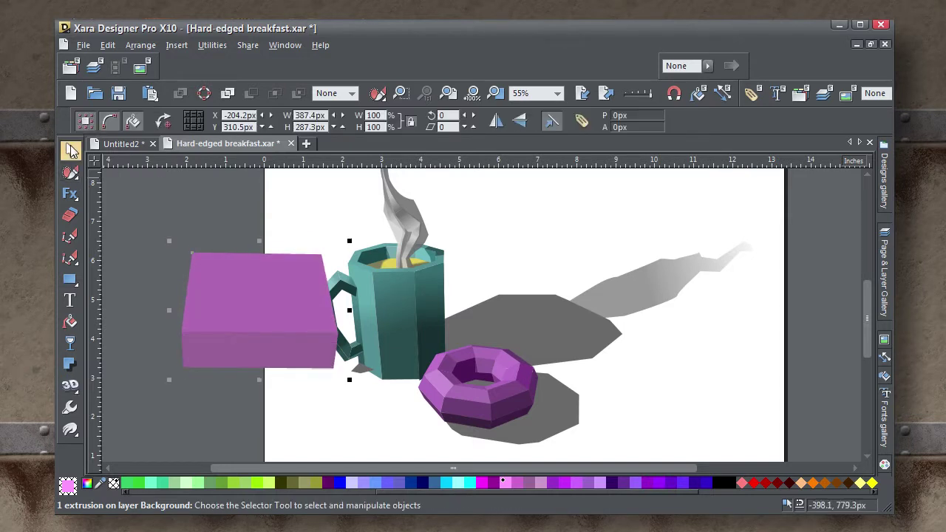
drag(230, 279, 398, 331)
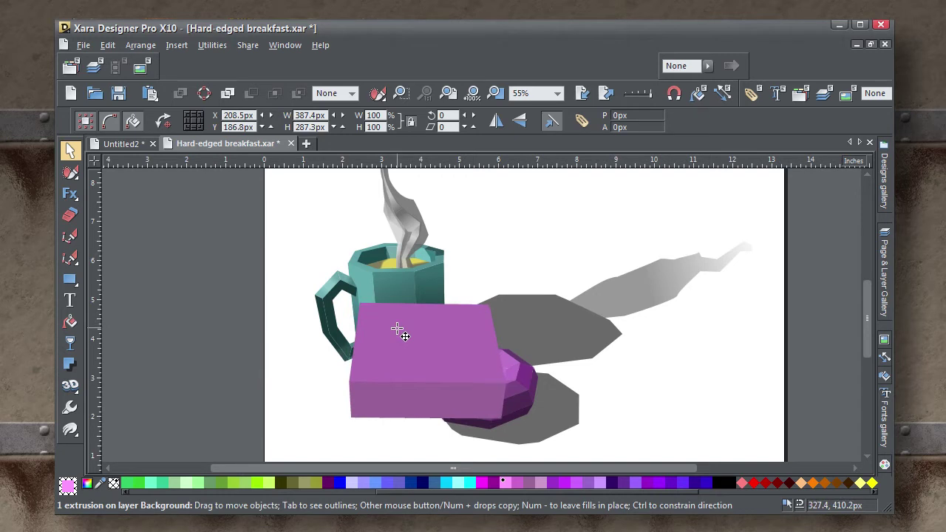
- Give the box 11% flat transparency
click(71, 343)
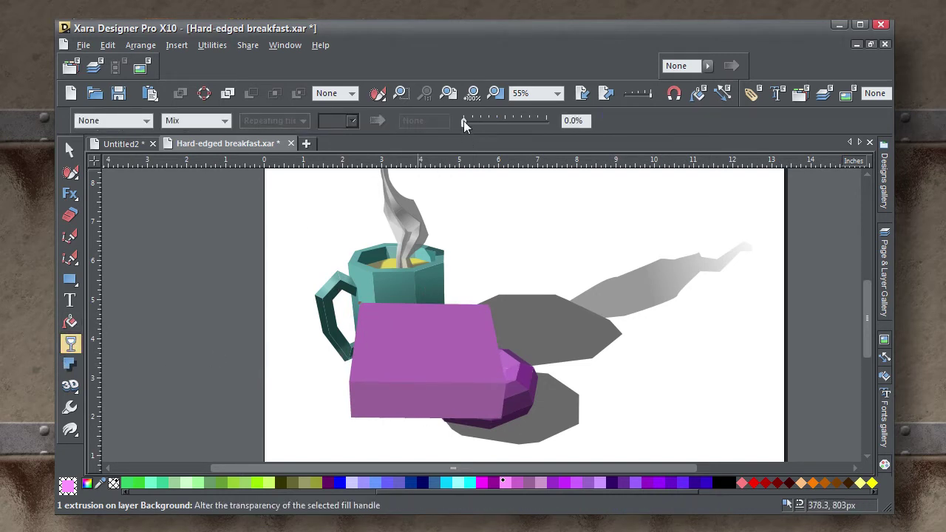
drag(463, 122, 473, 124)
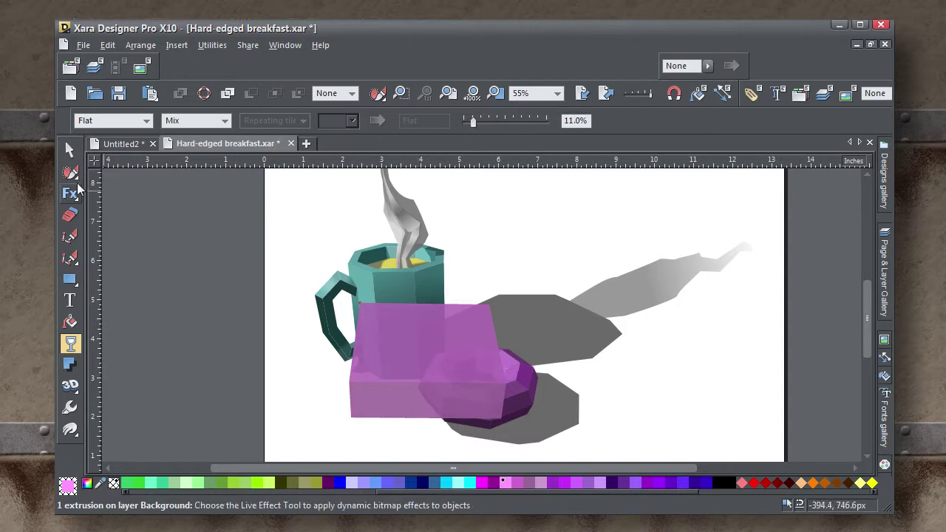
click(70, 150)
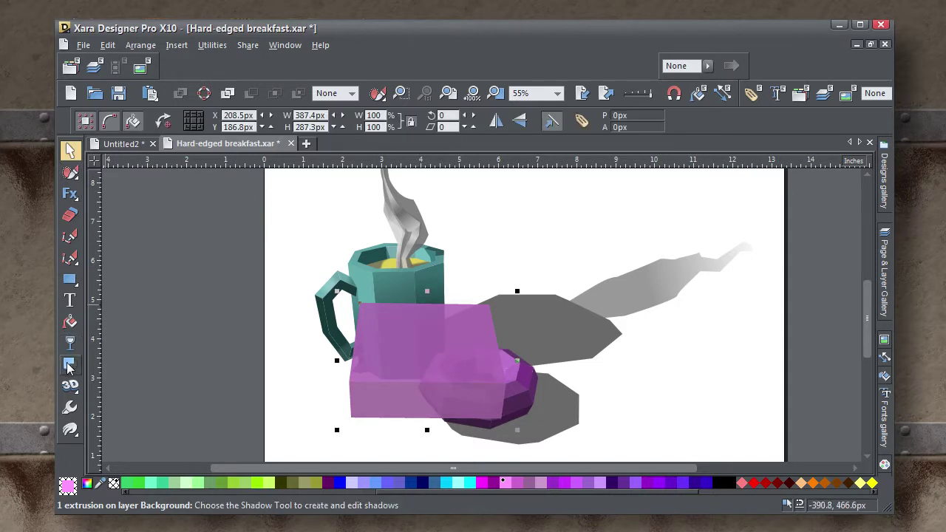
click(70, 385)
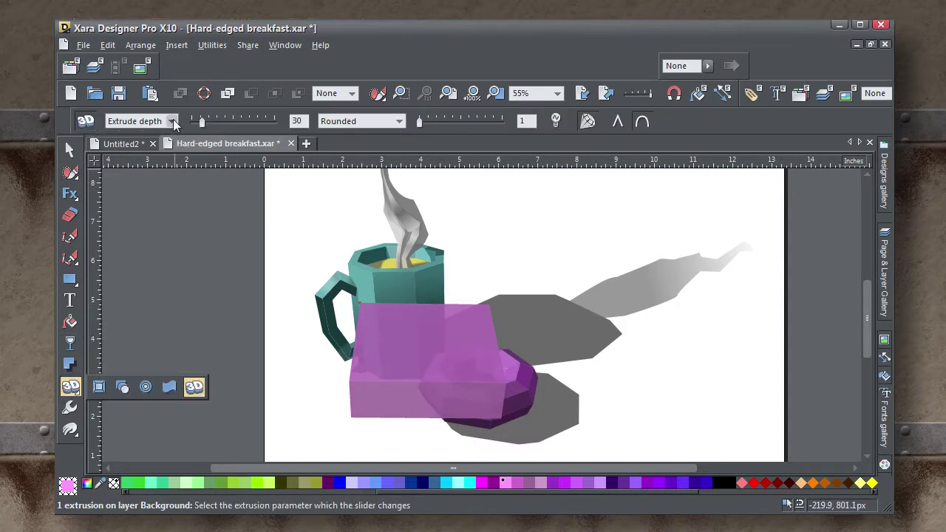
- Adjust the extrusion's Angle 2 and rotate the magenta block on the page
click(172, 121)
click(122, 144)
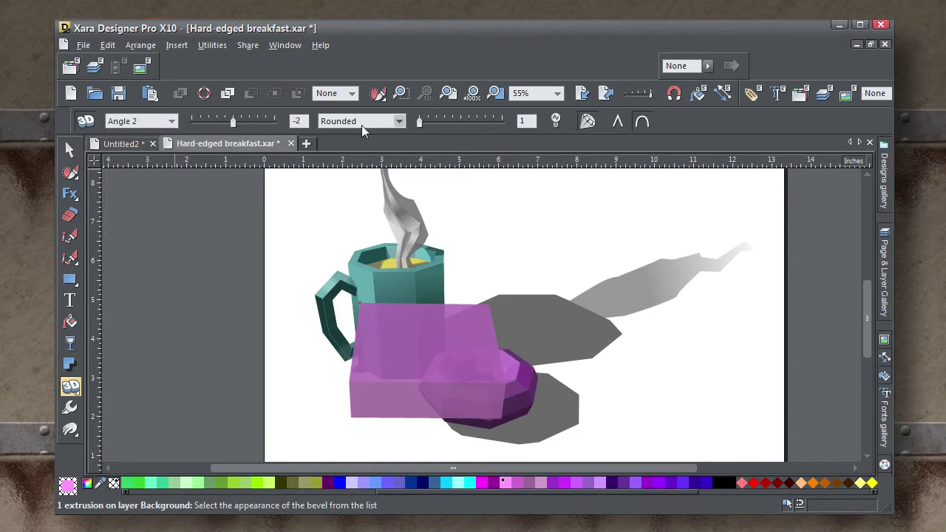
mouse_move(228, 127)
mouse_down()
mouse_move(243, 119)
mouse_move(234, 125)
mouse_up()
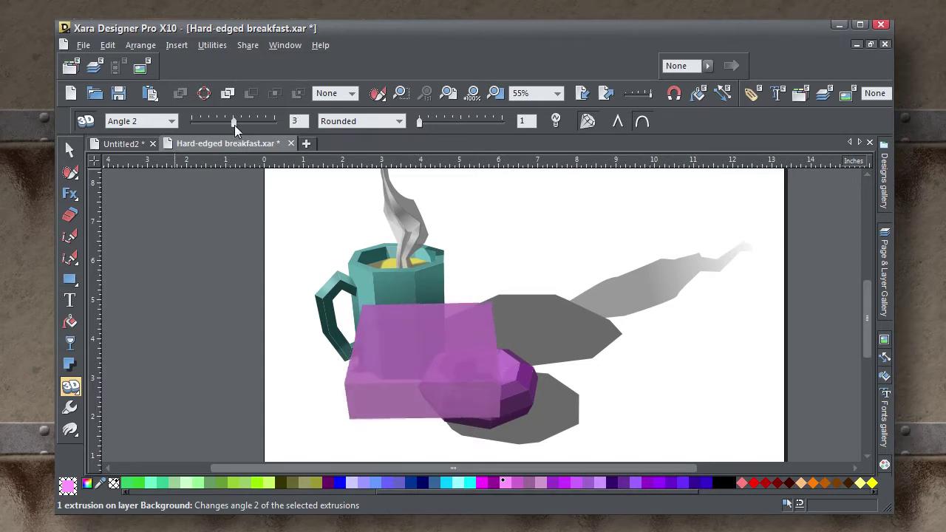
mouse_move(477, 371)
mouse_down()
mouse_move(518, 369)
mouse_move(487, 358)
mouse_up()
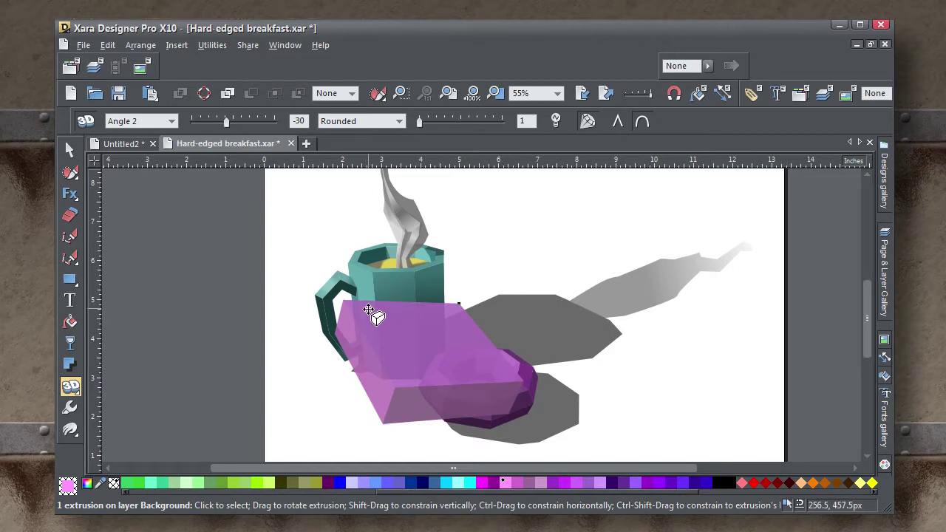
drag(369, 313, 416, 333)
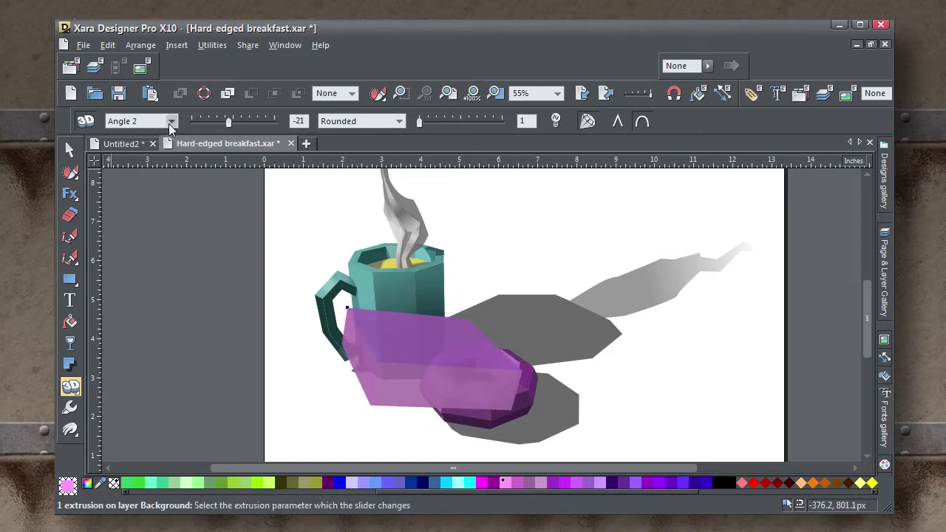
- Bring Angle 2 back to 0 so the block faces forward
click(171, 125)
click(133, 139)
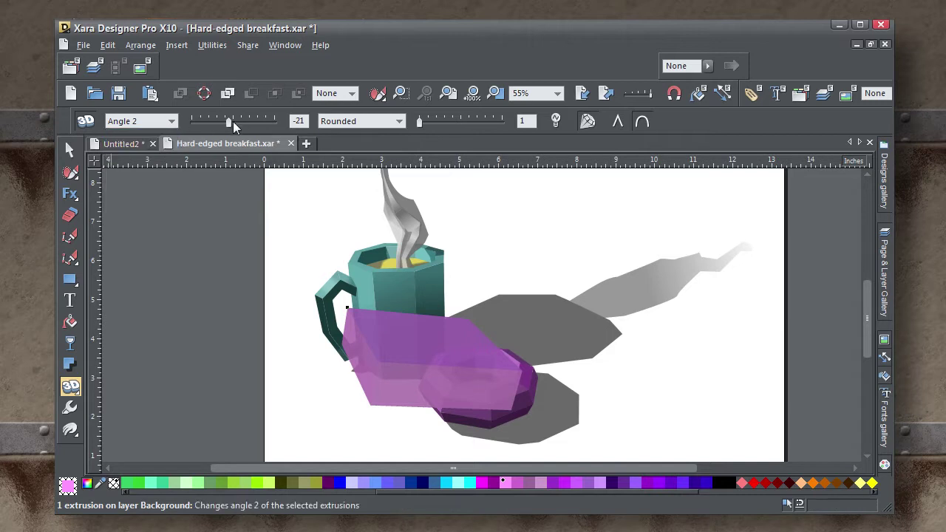
drag(229, 122, 234, 124)
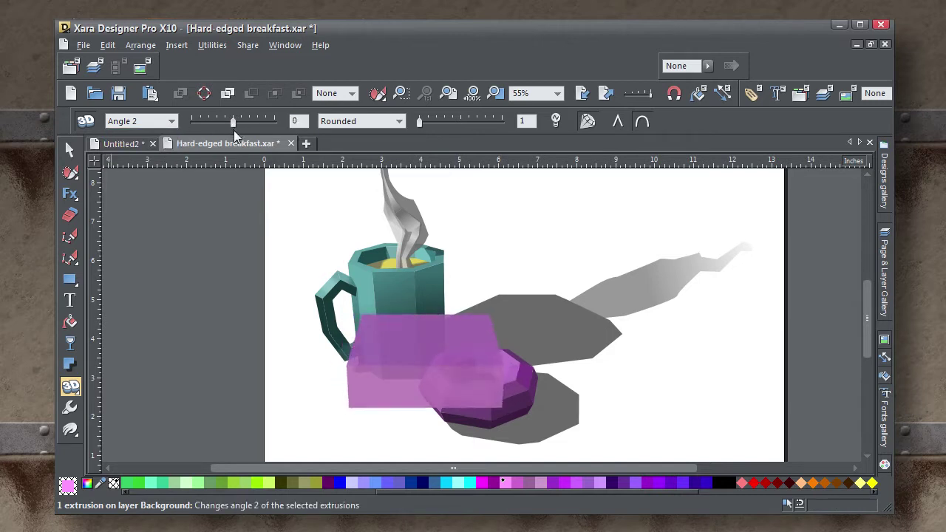
click(171, 122)
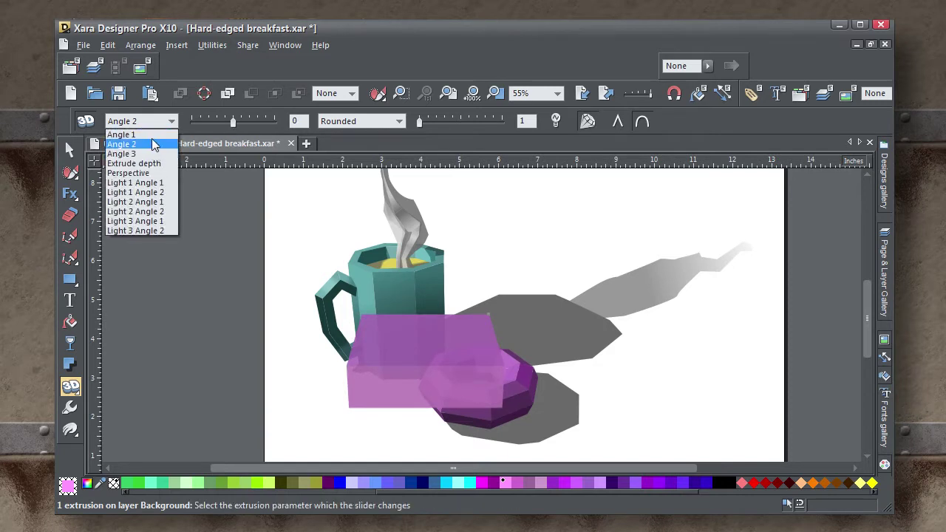
click(152, 135)
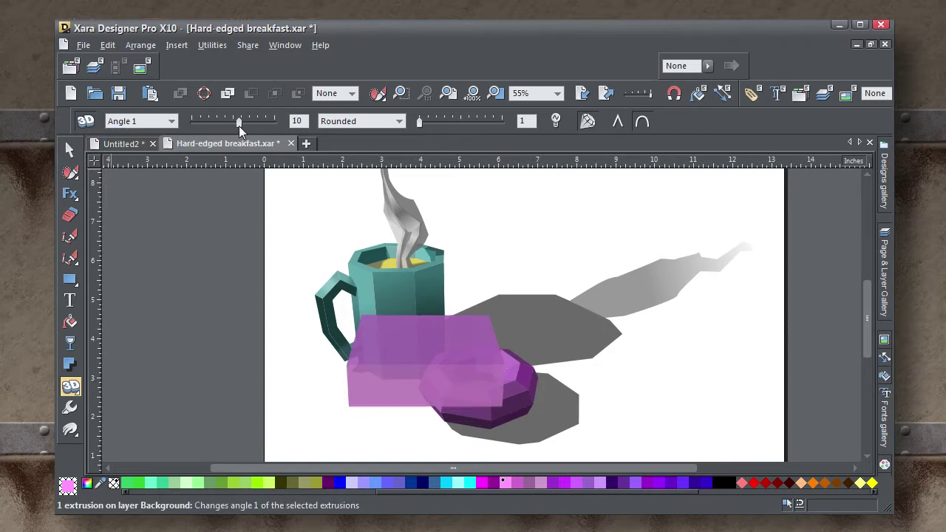
- Lower the extrusion's Angle 1 and adjust Angle 3 slightly
drag(241, 127, 235, 130)
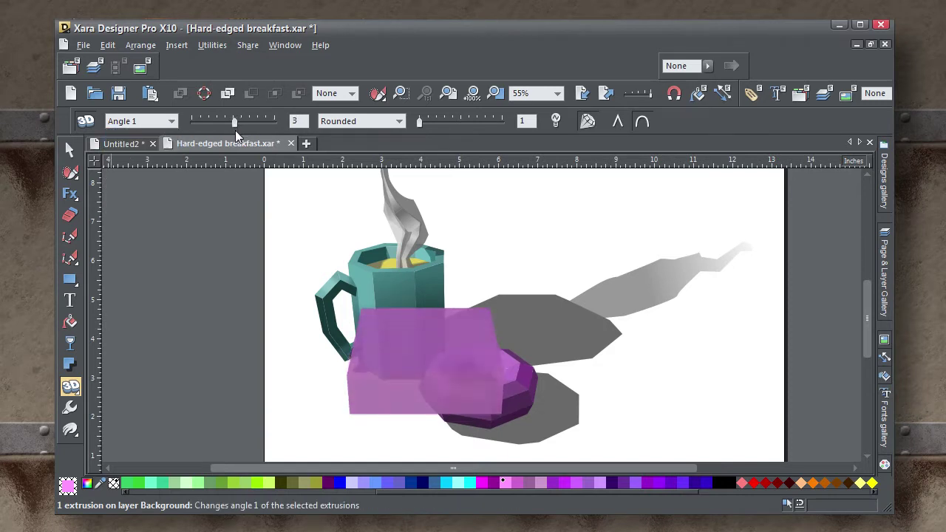
click(177, 122)
click(141, 155)
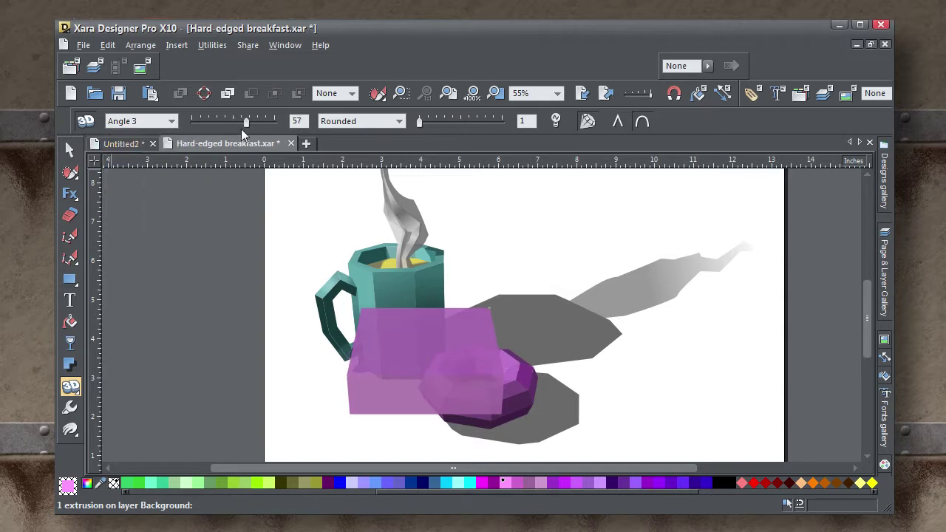
drag(247, 121, 249, 122)
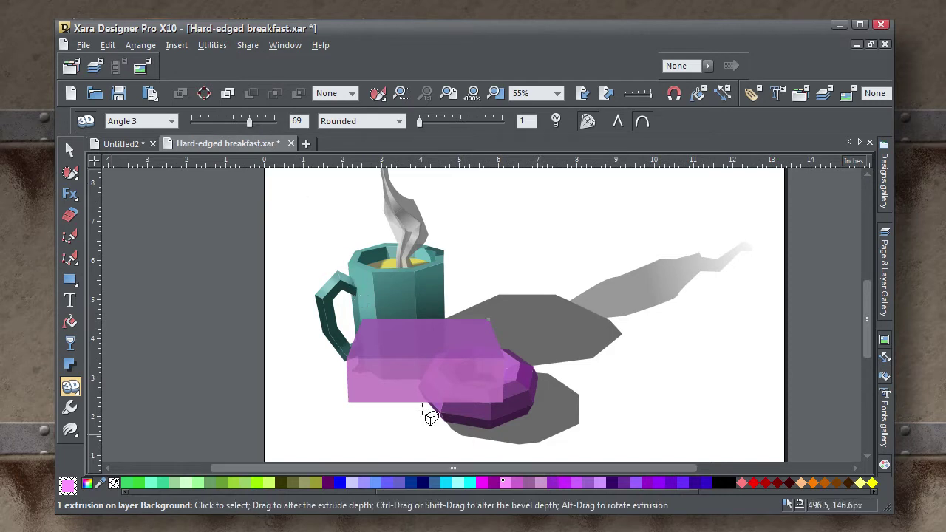
- Change Angle 2 and rotate the pink extrusion on the page
click(168, 122)
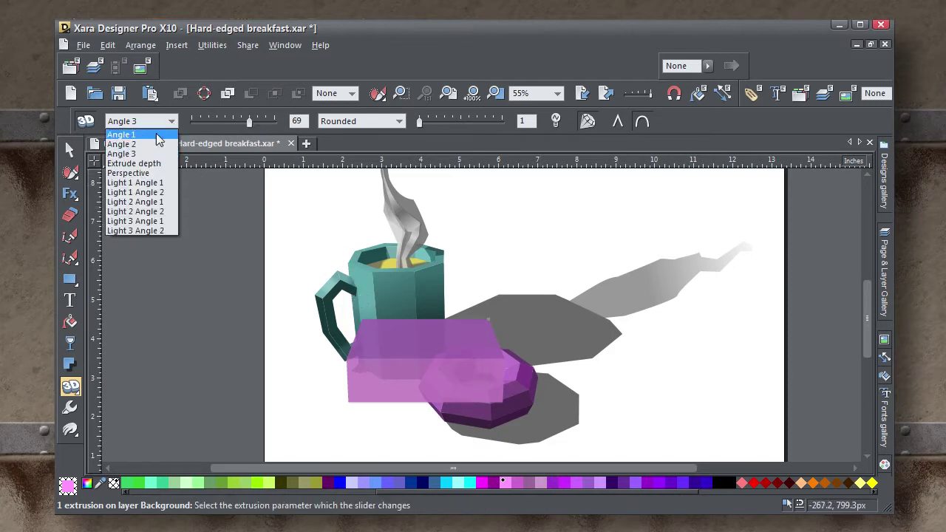
click(138, 152)
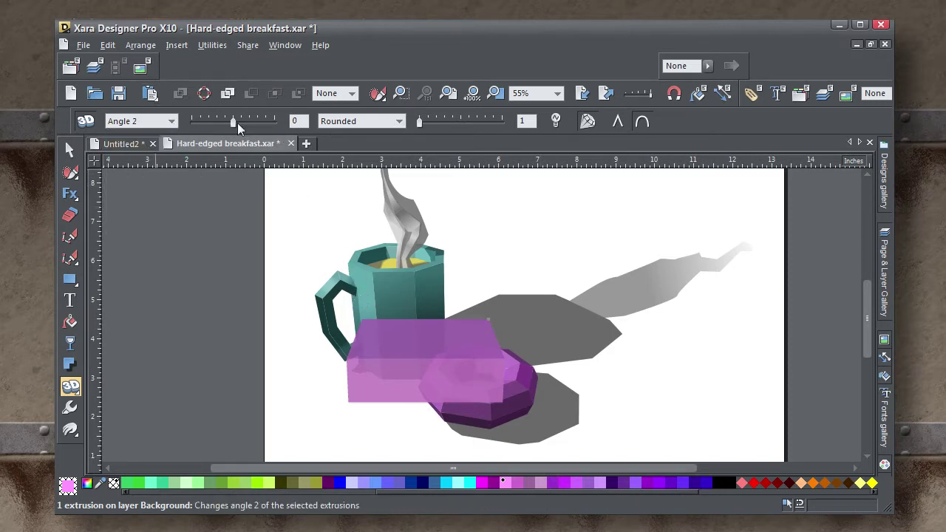
drag(238, 123, 221, 126)
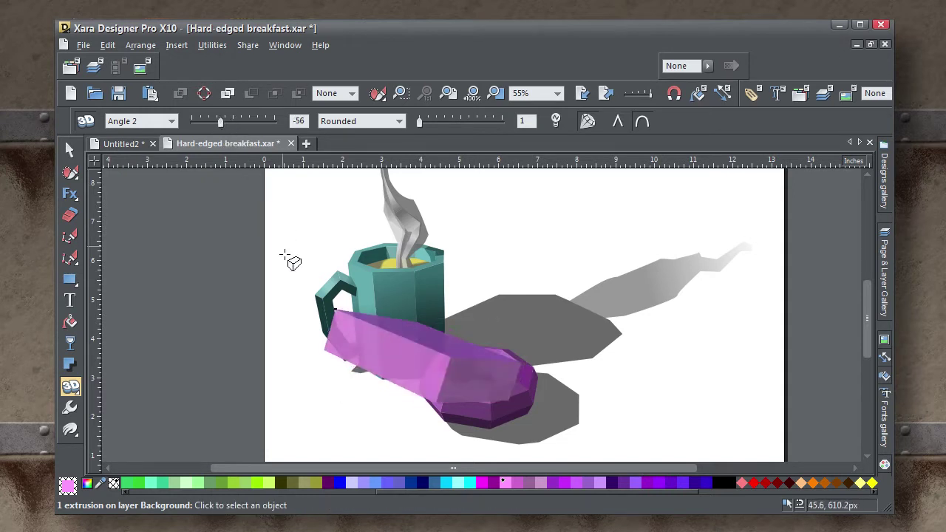
drag(375, 322, 363, 359)
drag(437, 383, 416, 342)
drag(349, 333, 488, 349)
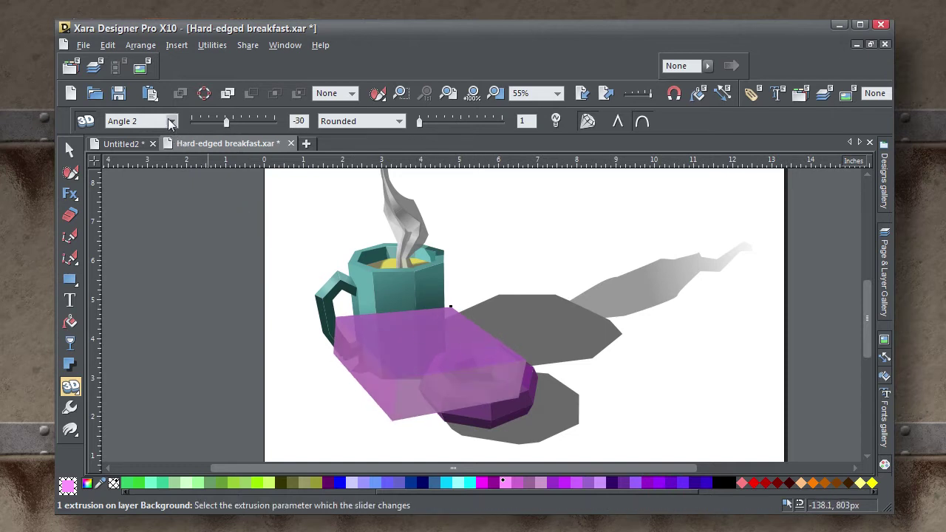
- Set Angle 3 to 90 to stand the box upright
click(148, 121)
click(122, 154)
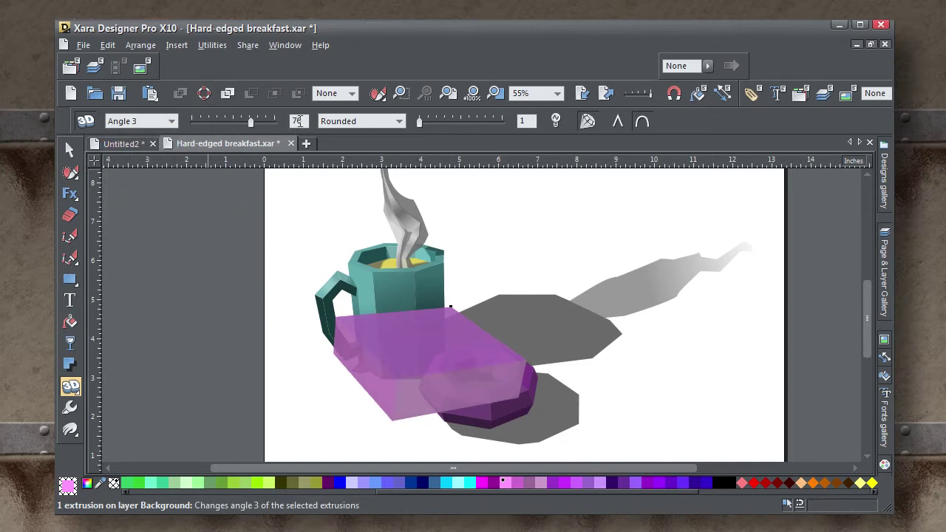
click(247, 123)
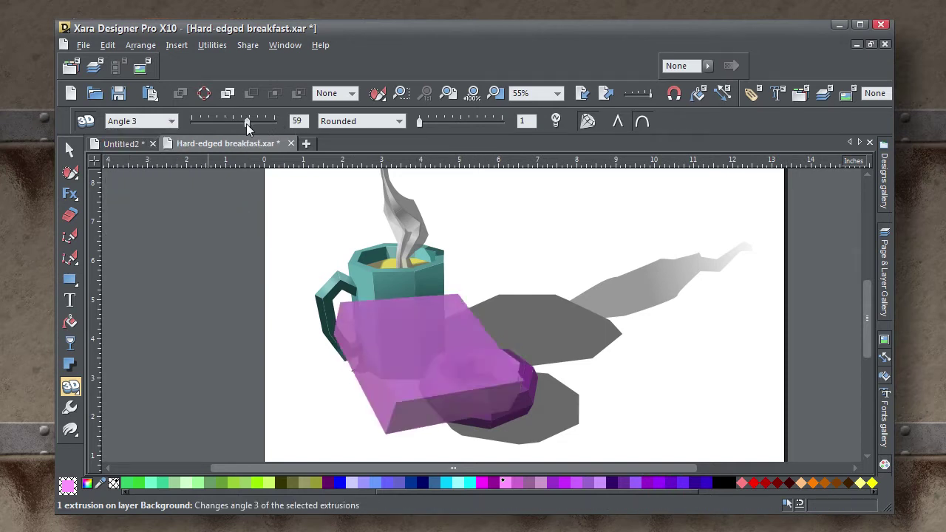
drag(246, 123, 252, 121)
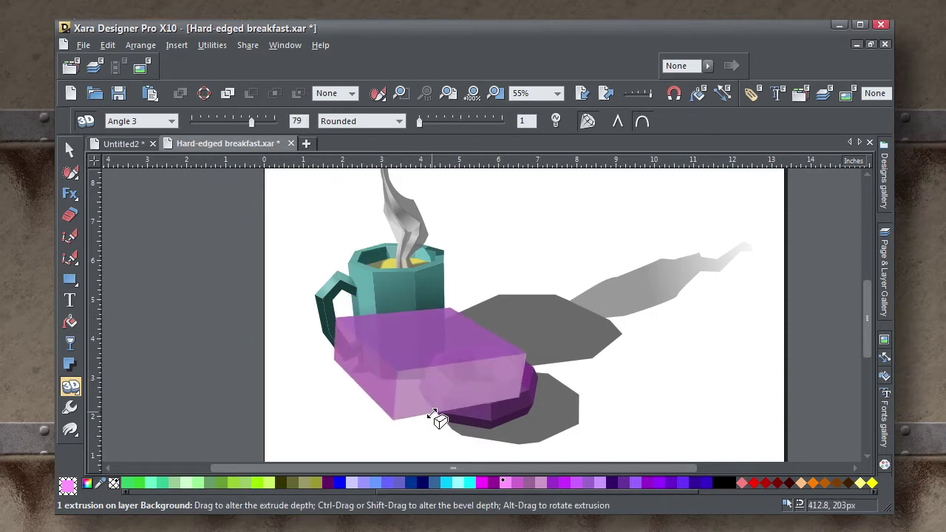
- Deepen the extrusion into a tall box and fine-tune its rotation and depth
drag(432, 415, 436, 458)
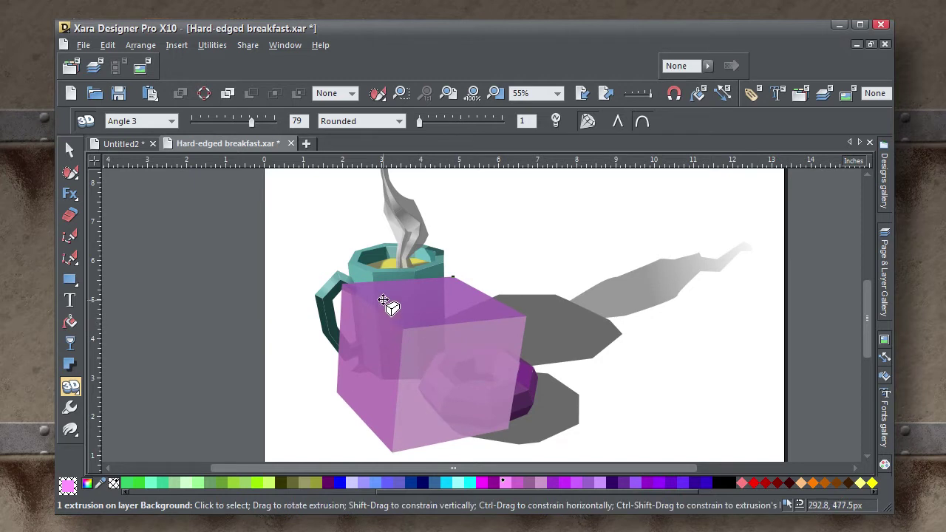
drag(385, 289, 373, 294)
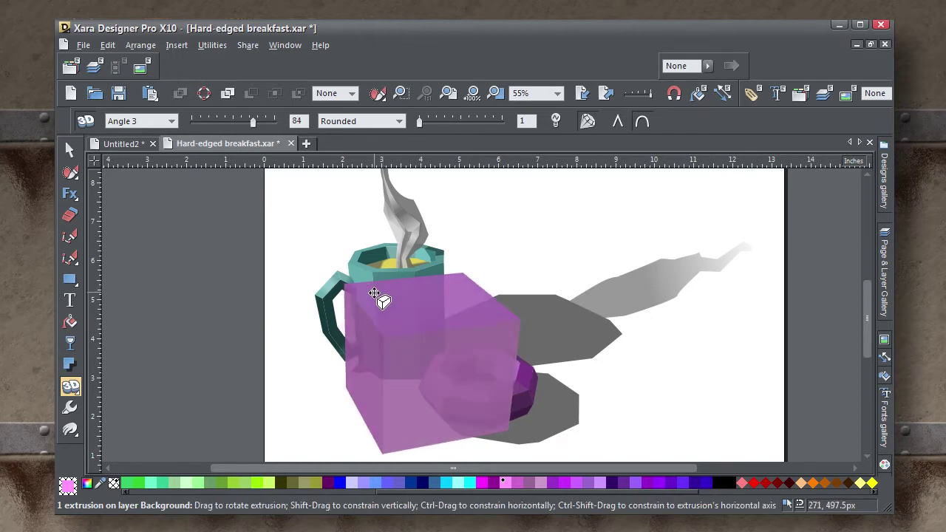
drag(487, 313, 375, 302)
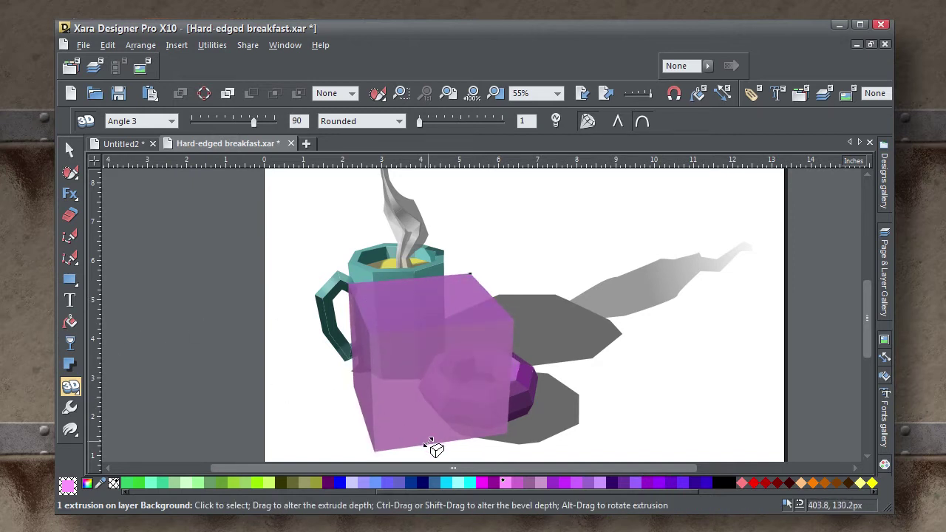
drag(436, 443, 433, 442)
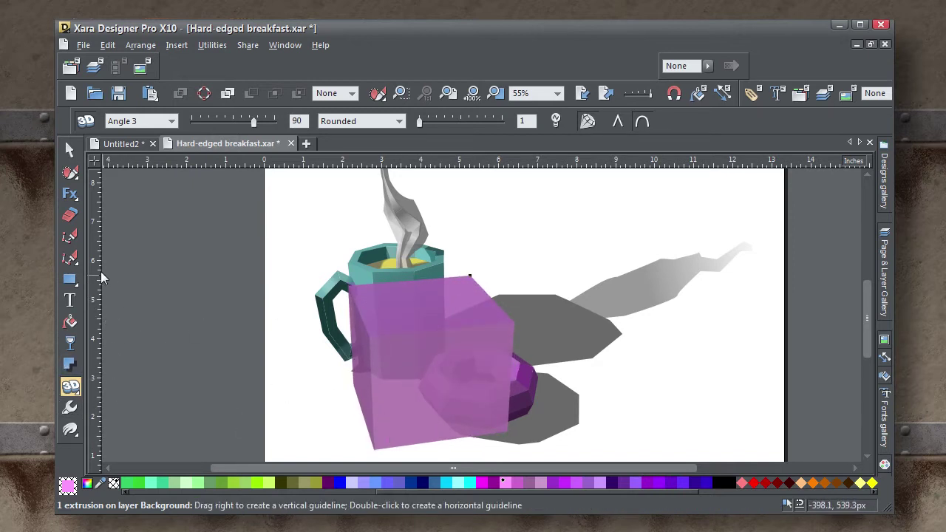
- Set the cube's transparency type to No transparency, making it fully opaque
click(70, 342)
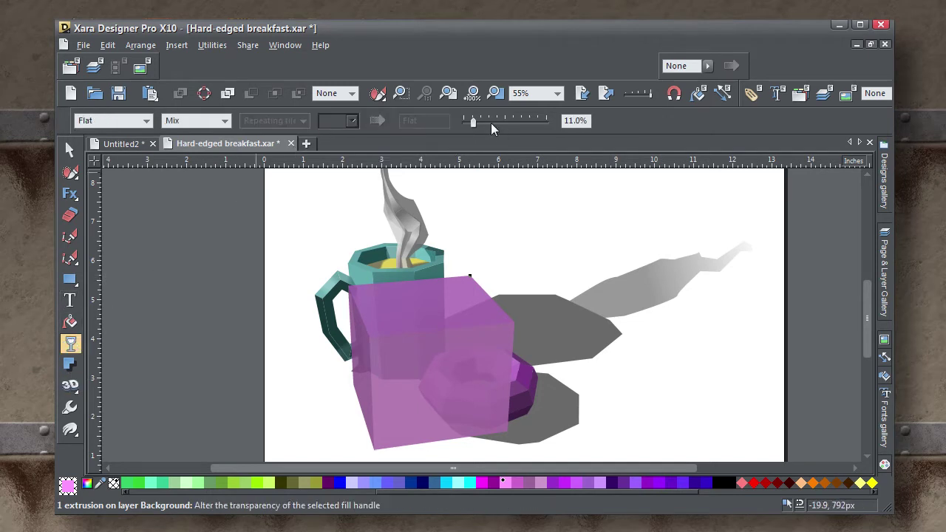
click(147, 122)
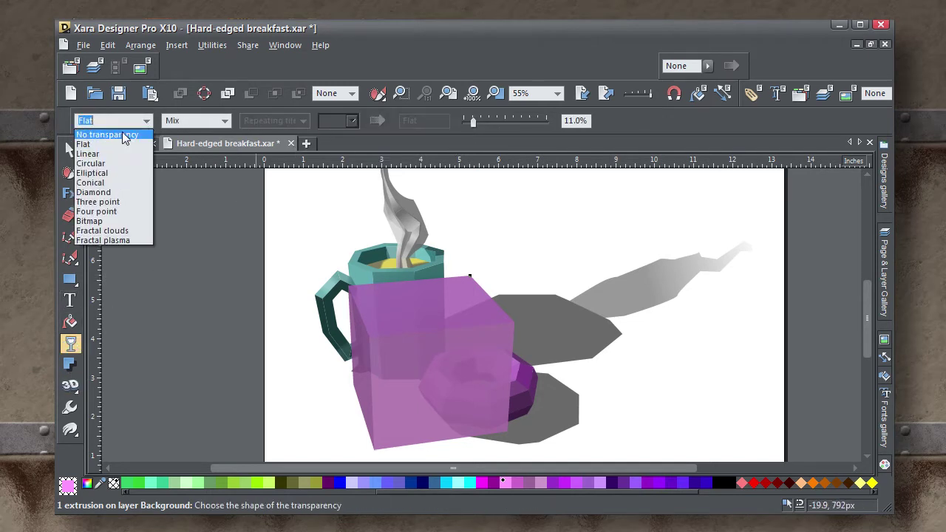
click(107, 135)
click(70, 150)
scroll(435, 306, up, 3)
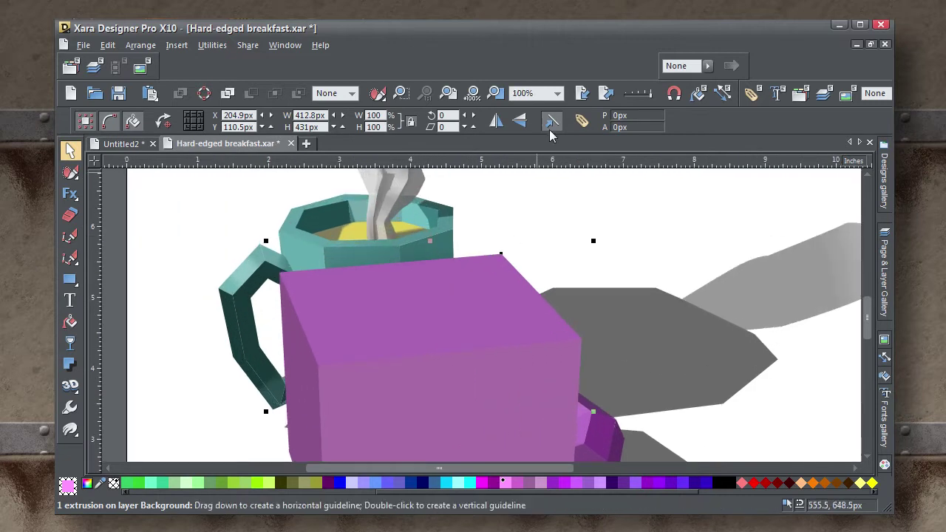
- Nudge the cube's extrusion Angle 1 slightly
click(71, 385)
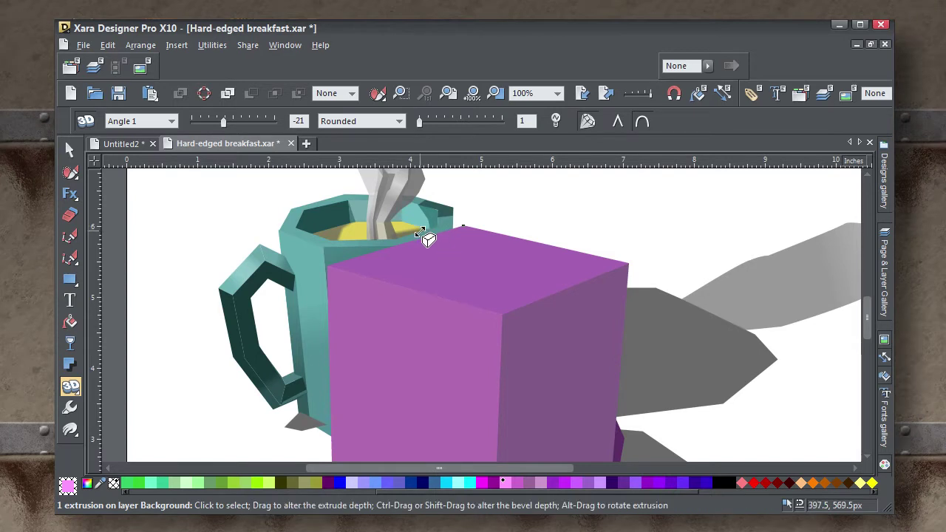
scroll(479, 232, up, 3)
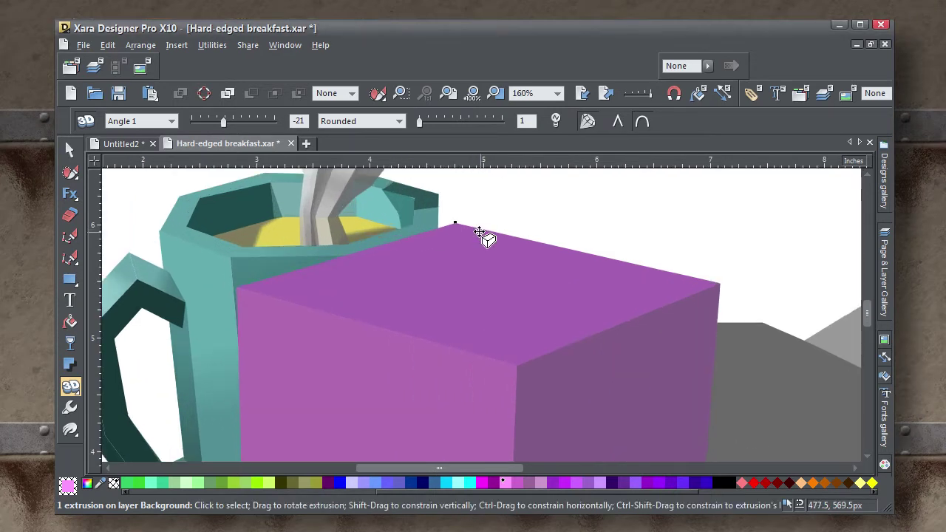
drag(221, 124, 224, 130)
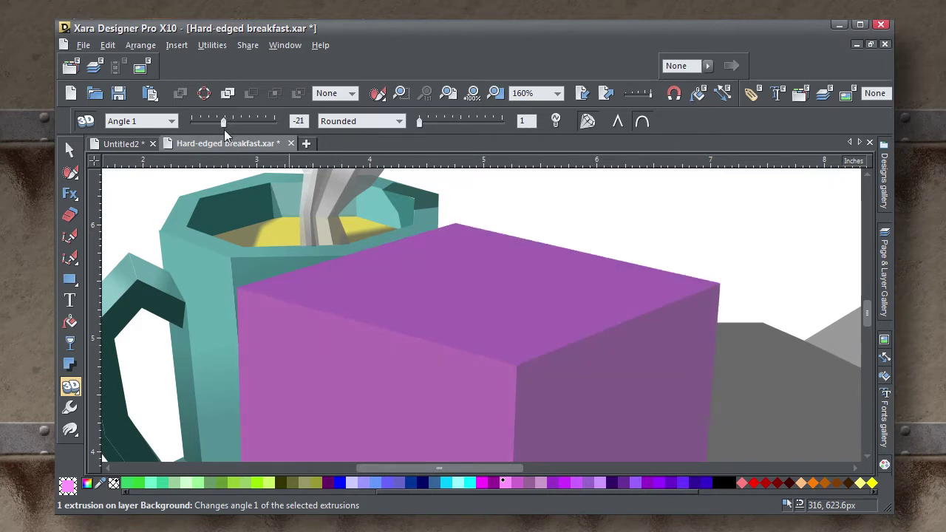
scroll(435, 203, down, 3)
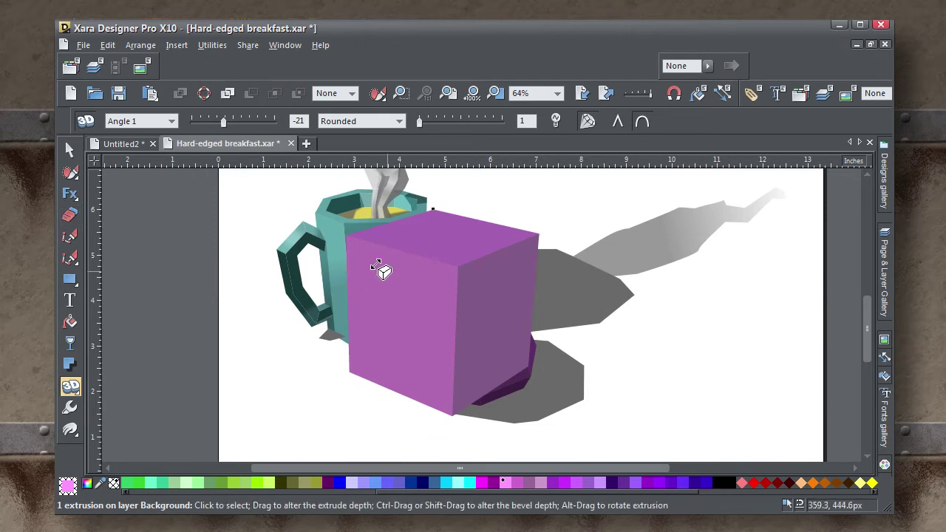
- Shift the cube slightly right and down in front of the mug
click(70, 150)
mouse_move(477, 261)
mouse_down()
mouse_move(494, 249)
mouse_move(481, 224)
mouse_move(494, 259)
mouse_move(477, 224)
mouse_move(492, 256)
mouse_up()
scroll(492, 255, down, 3)
scroll(492, 255, up, 1)
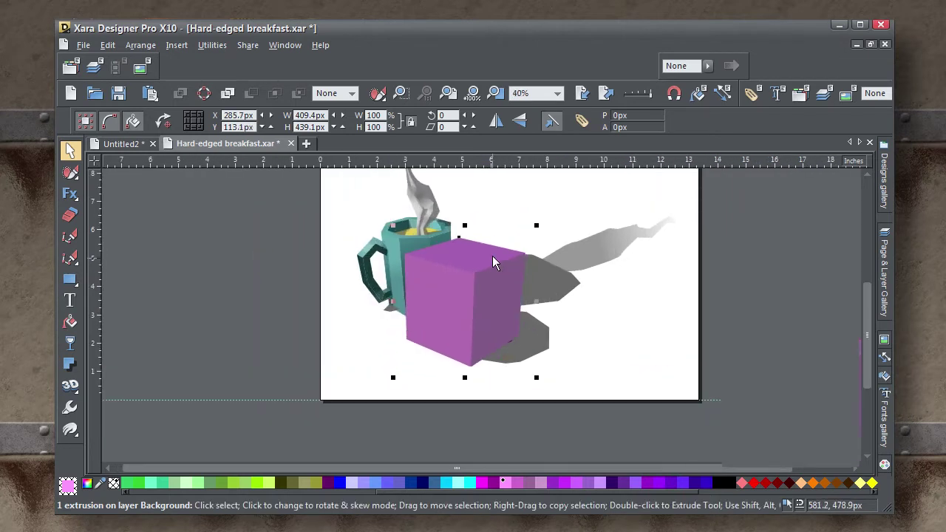
scroll(492, 256, down, 1)
scroll(492, 256, up, 1)
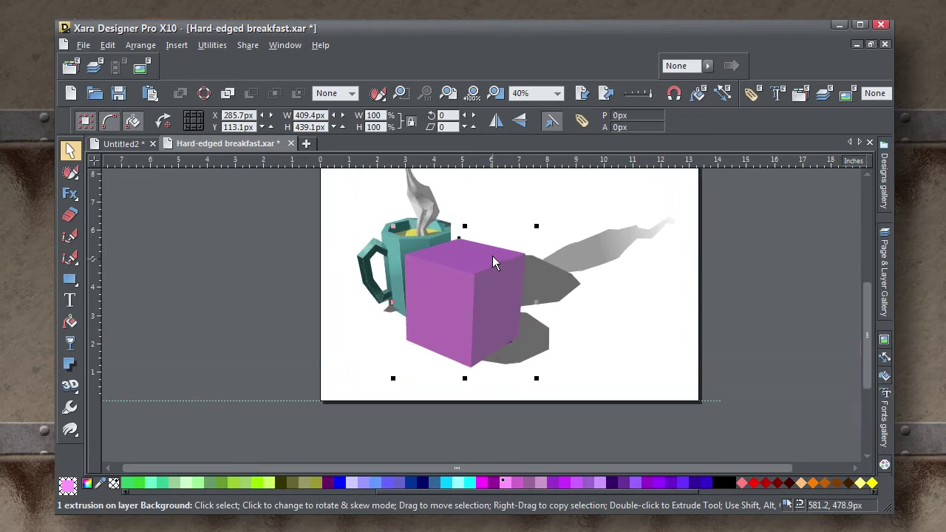
key(Escape)
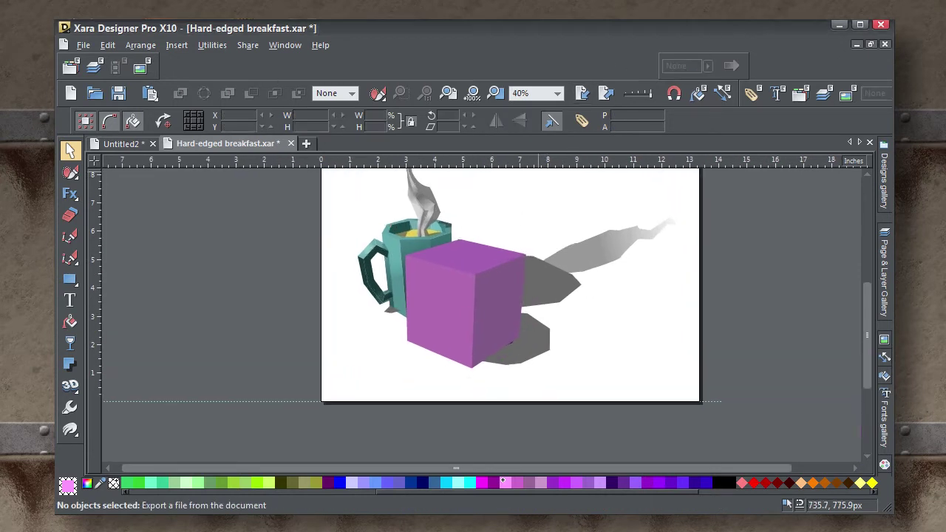
mouse_move(479, 257)
mouse_down()
mouse_move(481, 266)
mouse_move(481, 258)
mouse_up()
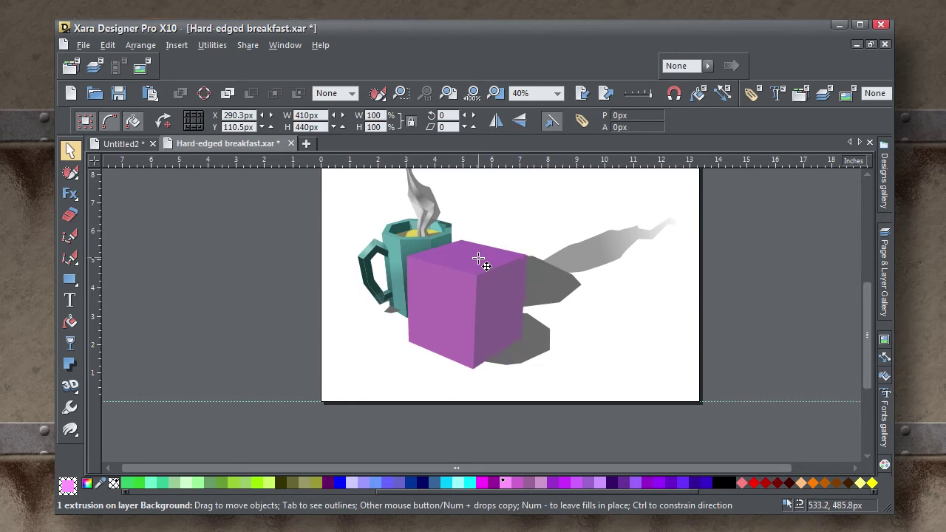
scroll(481, 258, up, 2)
click(71, 258)
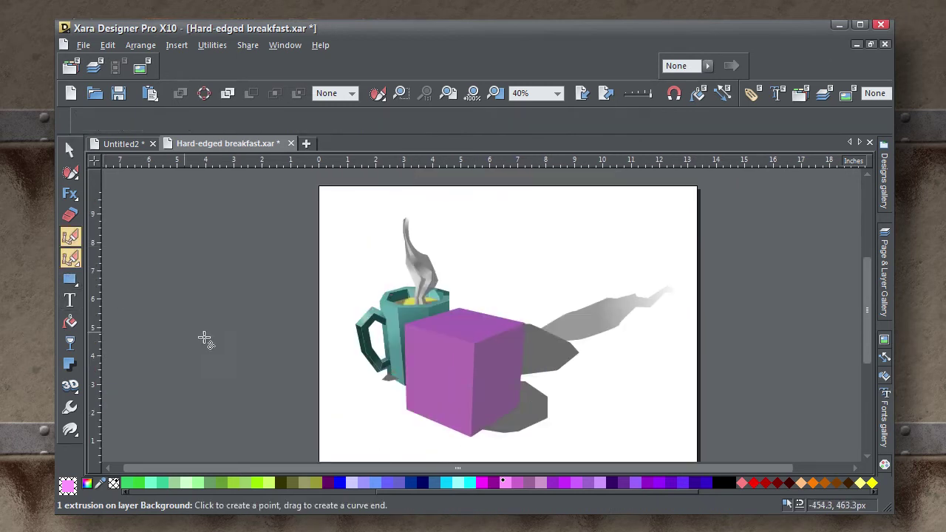
- Draw a closed four-point 4px wall shape from the cube's top corner past the page's upper-left
click(460, 306)
click(313, 367)
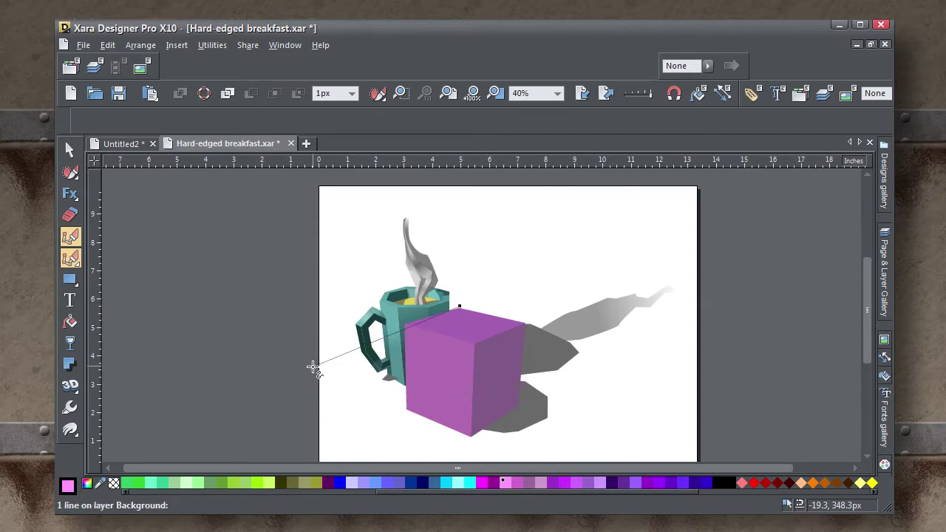
drag(314, 367, 303, 362)
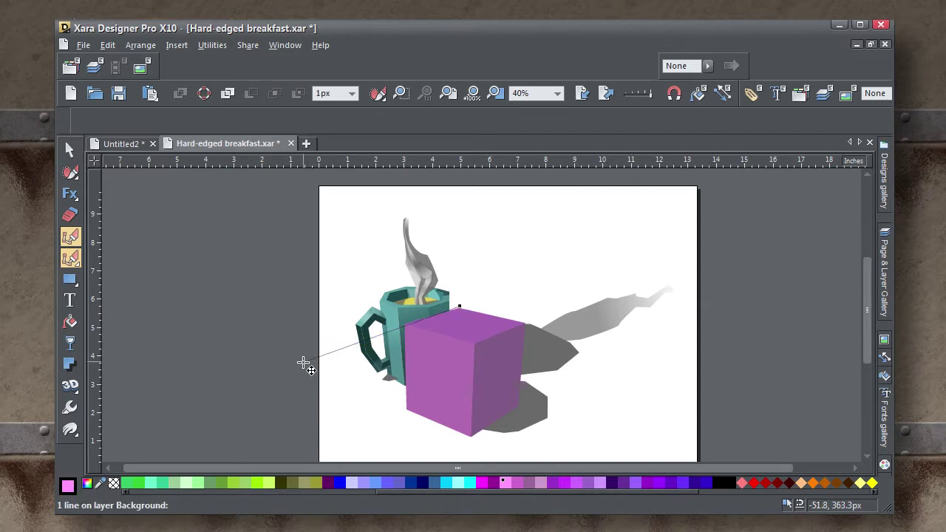
click(352, 95)
click(342, 155)
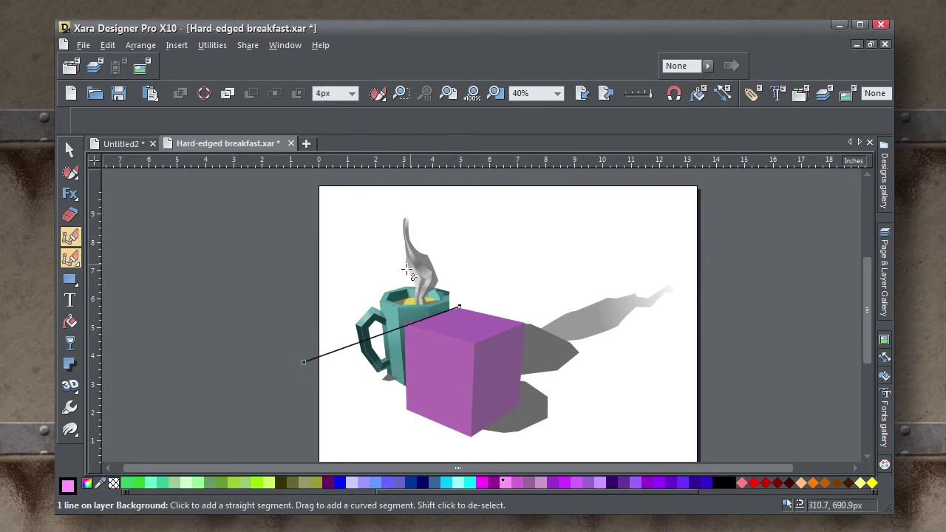
click(295, 184)
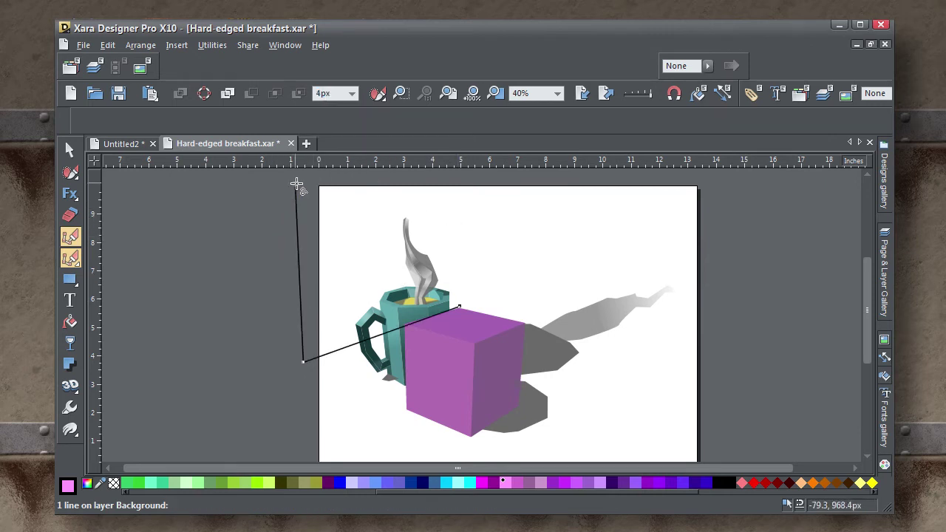
click(461, 182)
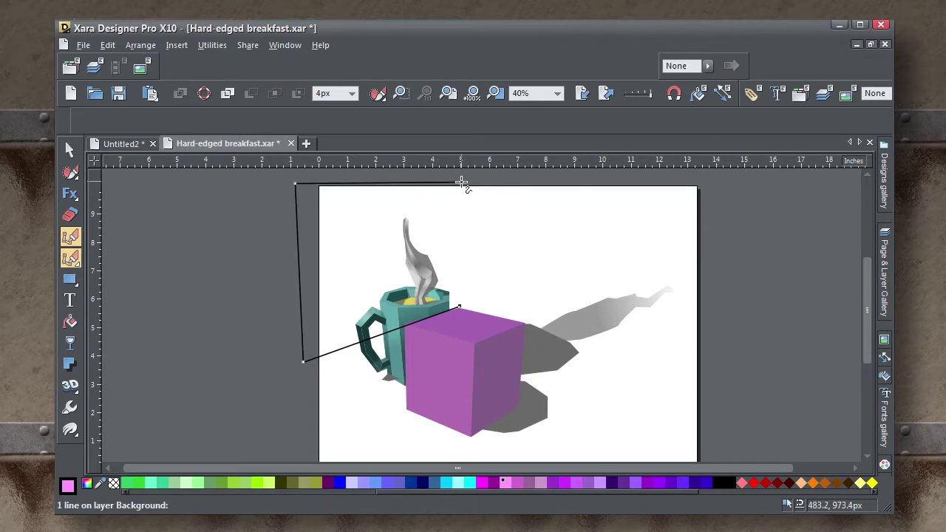
click(460, 306)
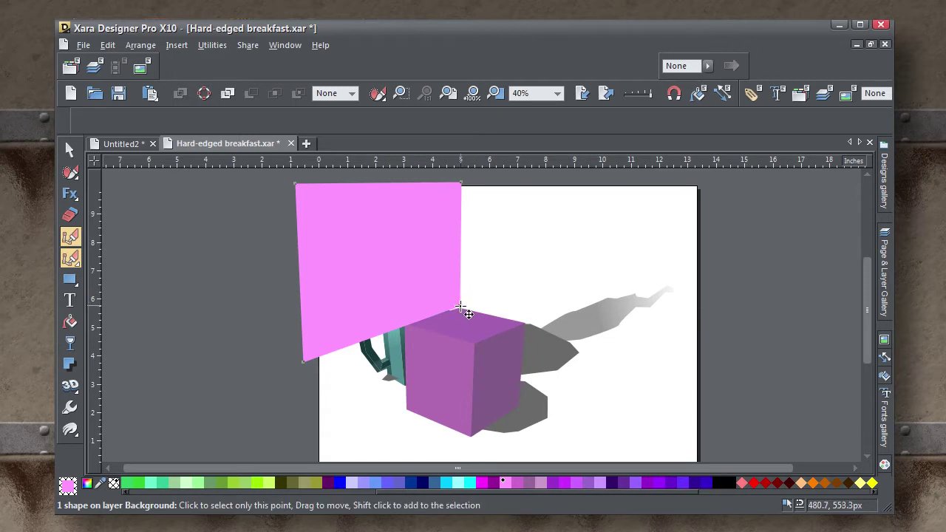
drag(460, 306, 461, 316)
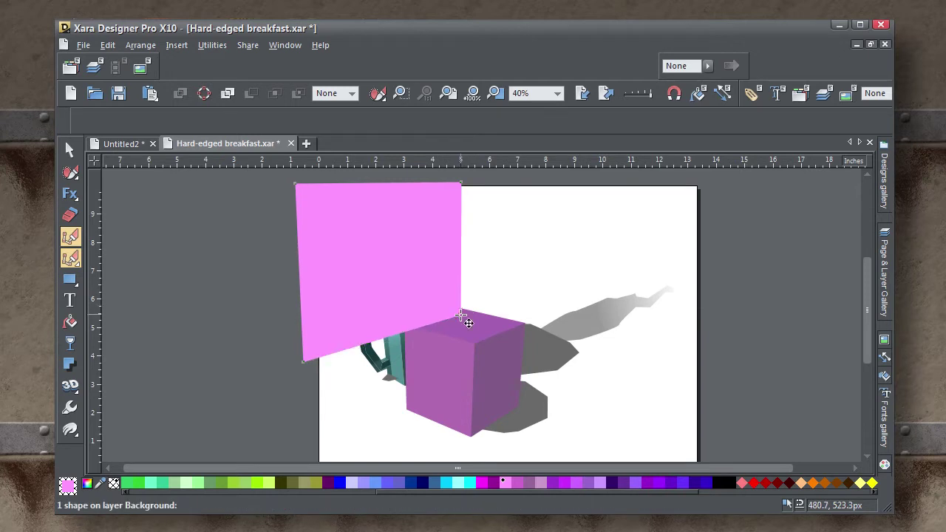
- Draw a vertical black line up the cube's front edge
click(64, 259)
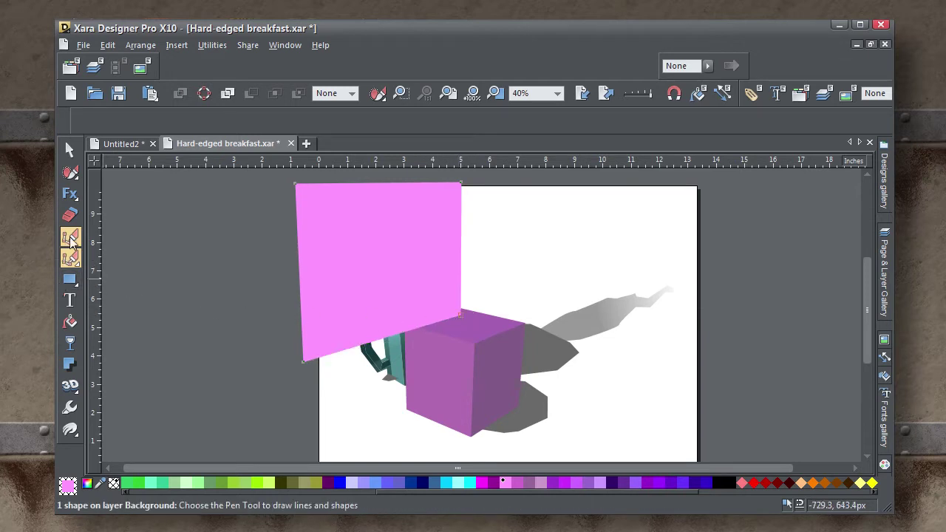
click(471, 439)
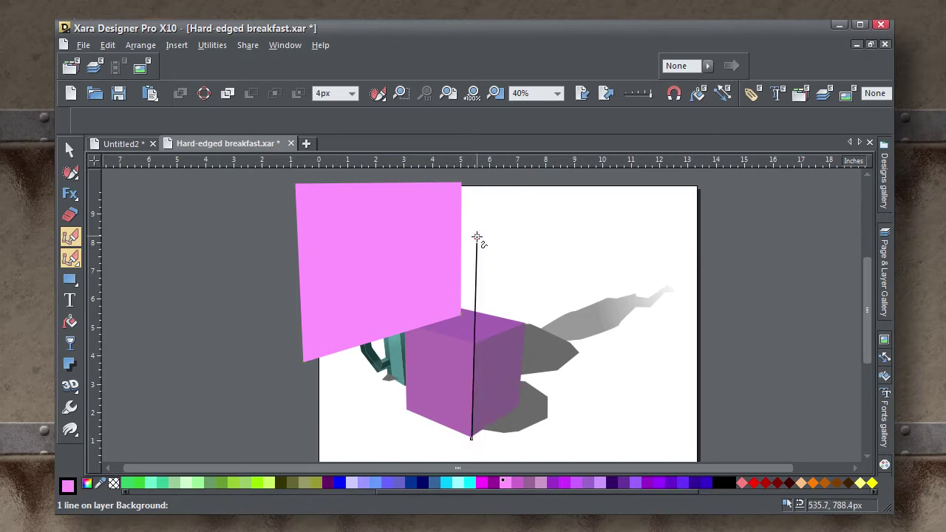
drag(476, 236, 477, 208)
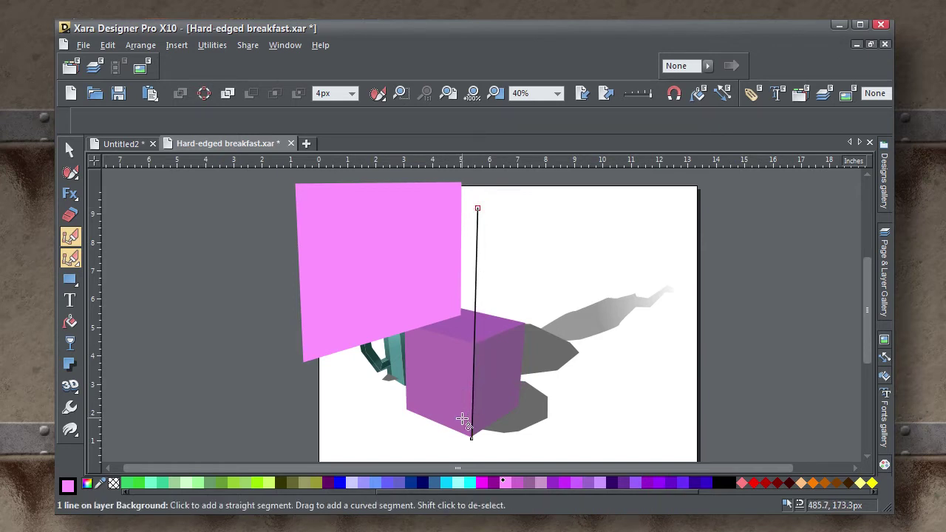
click(456, 381)
key(ctrl+z)
key(Escape)
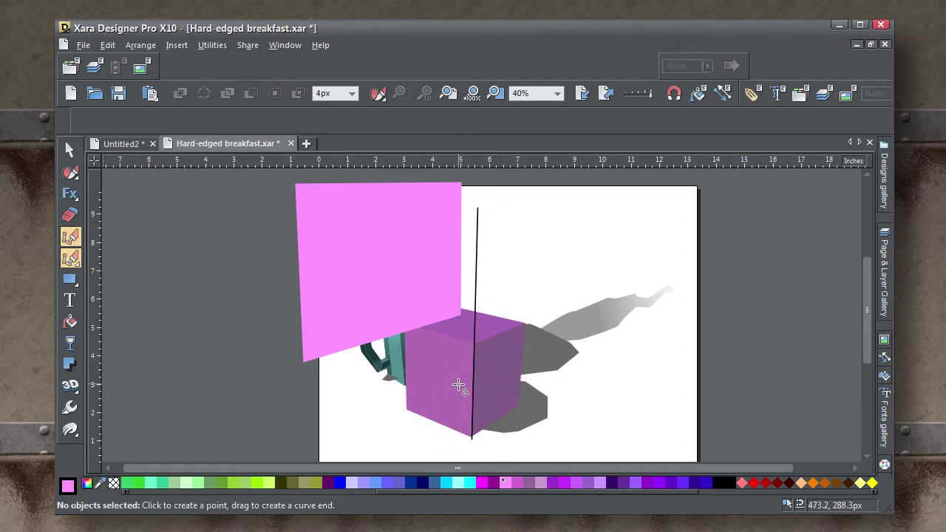
- Draw a closed quadrilateral from the cube's top corner to the upper right as the right wall
click(459, 380)
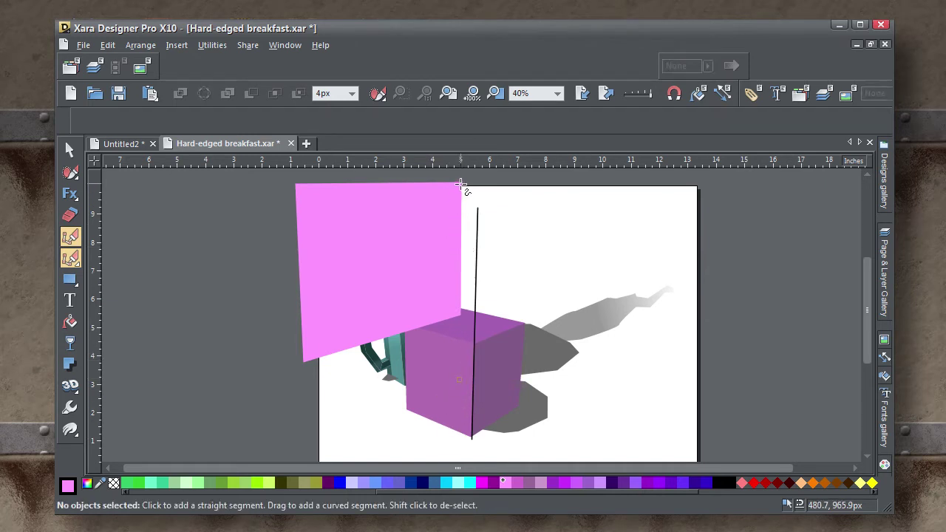
click(461, 180)
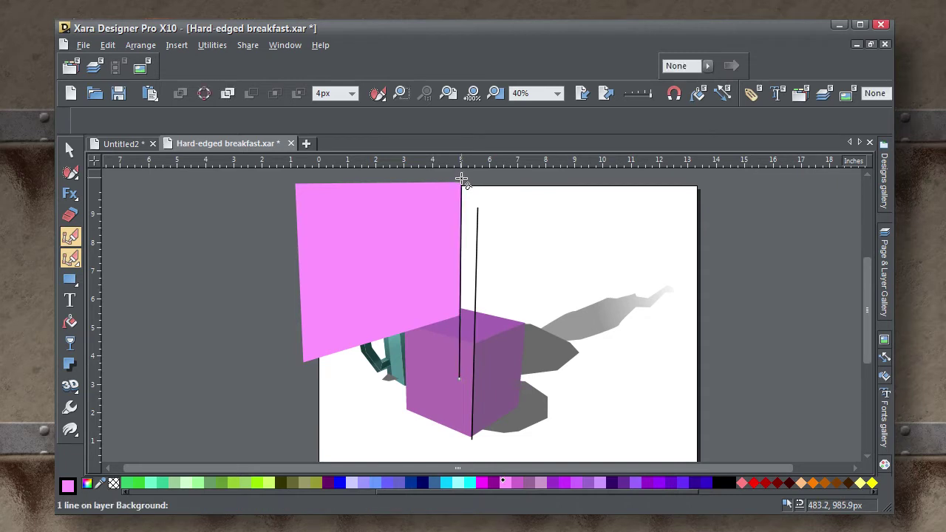
click(714, 182)
click(730, 396)
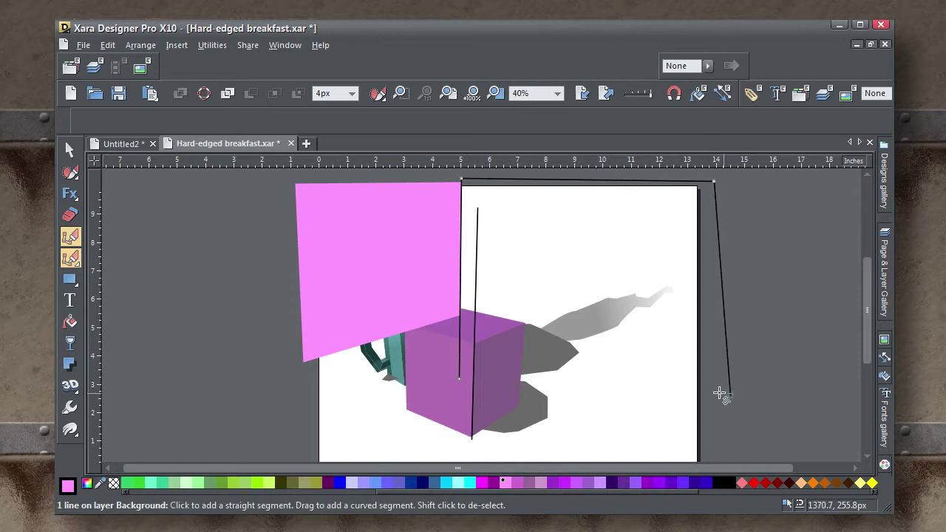
click(480, 316)
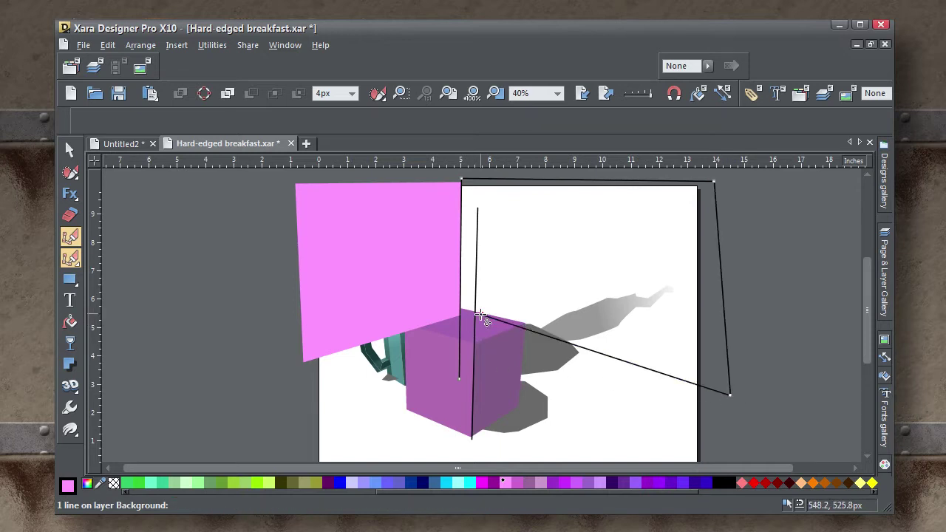
drag(730, 397, 712, 367)
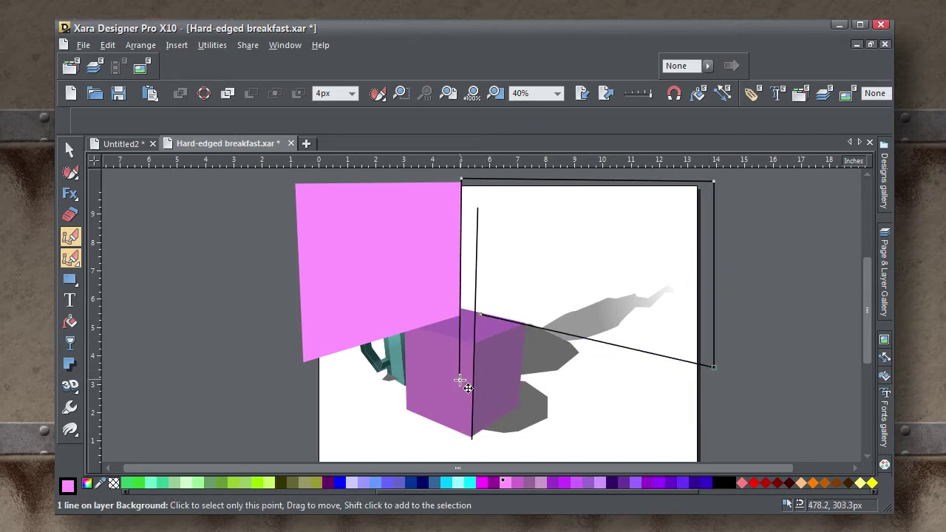
click(459, 379)
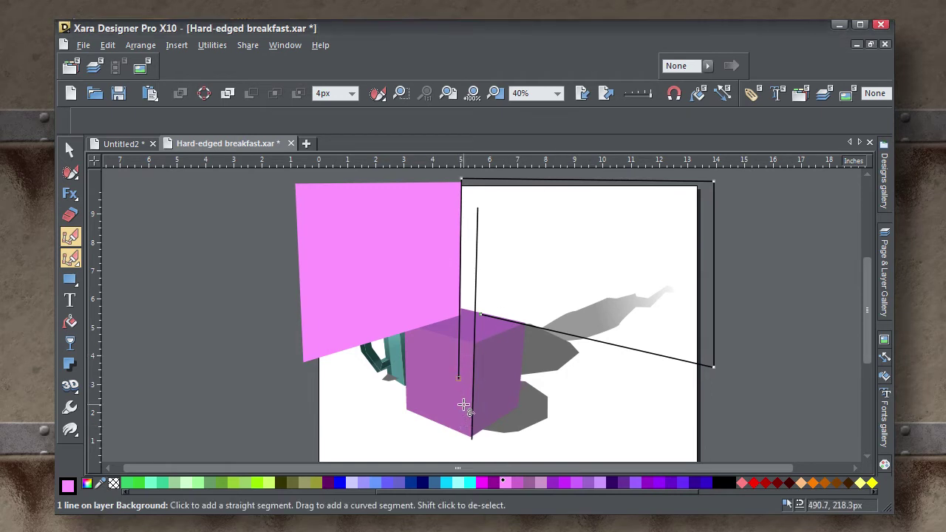
drag(460, 382, 462, 319)
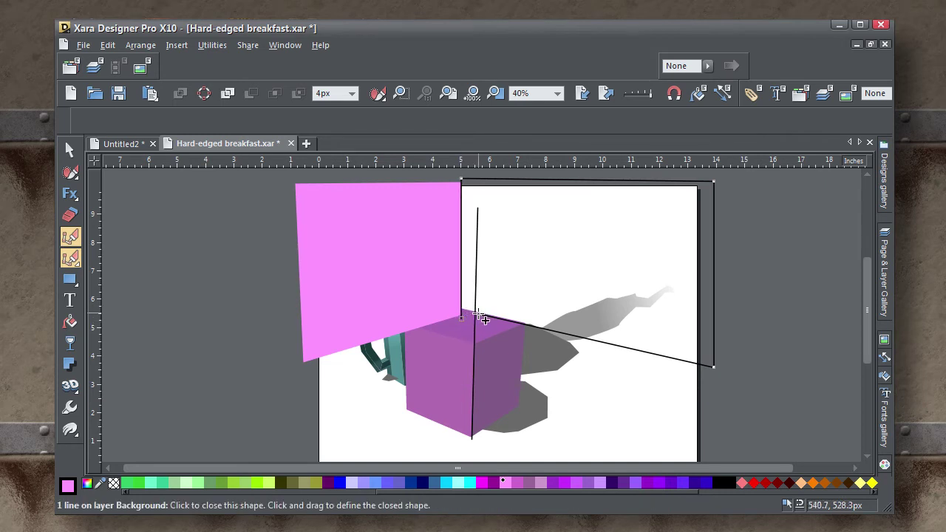
click(480, 317)
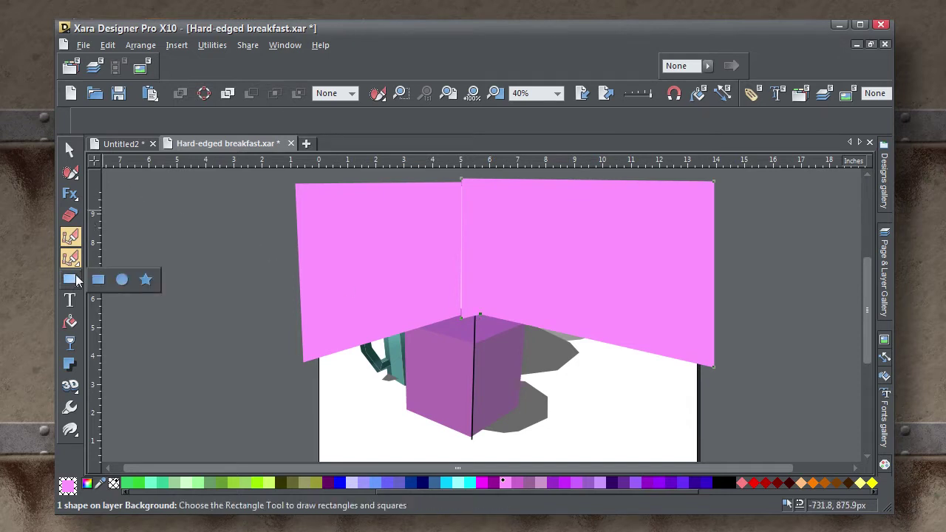
- Give the right panel a light yellow-green outline with no fill, and nudge its corner point up
mouse_move(75, 259)
click(147, 258)
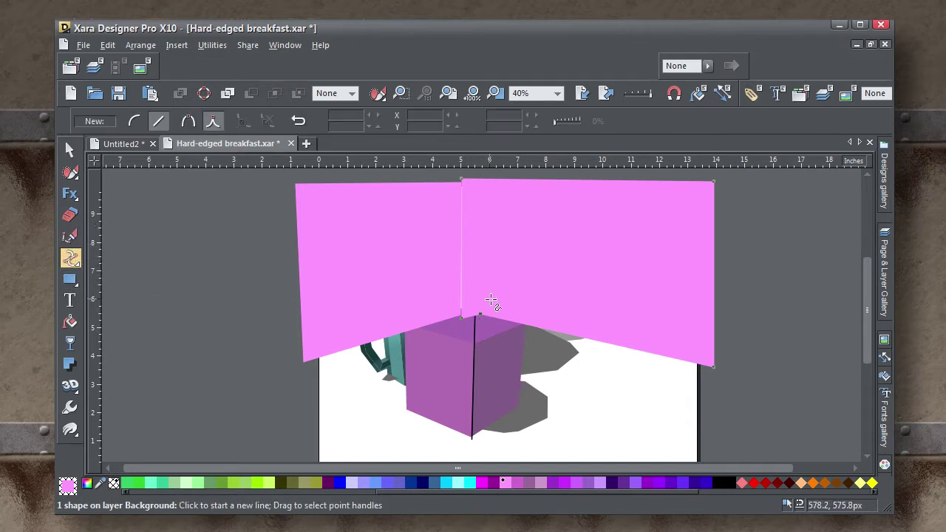
drag(495, 294, 451, 337)
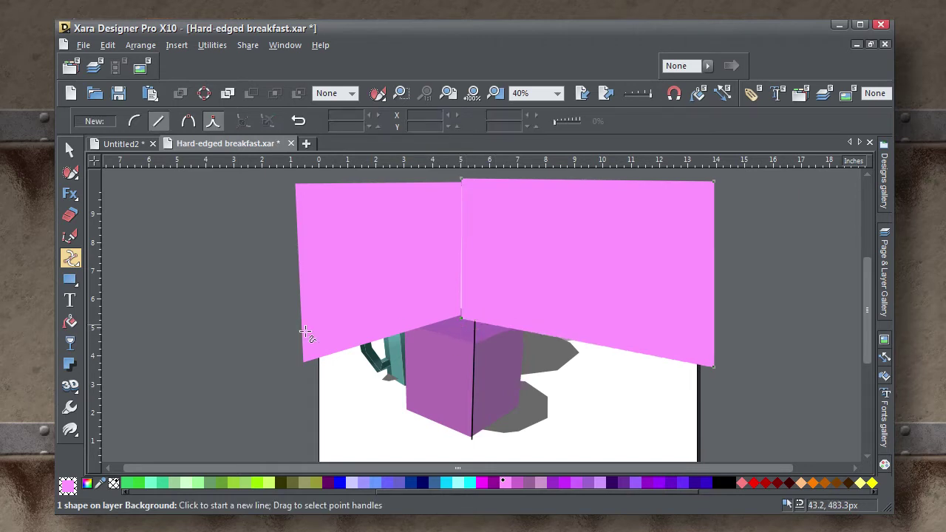
shift+click(269, 482)
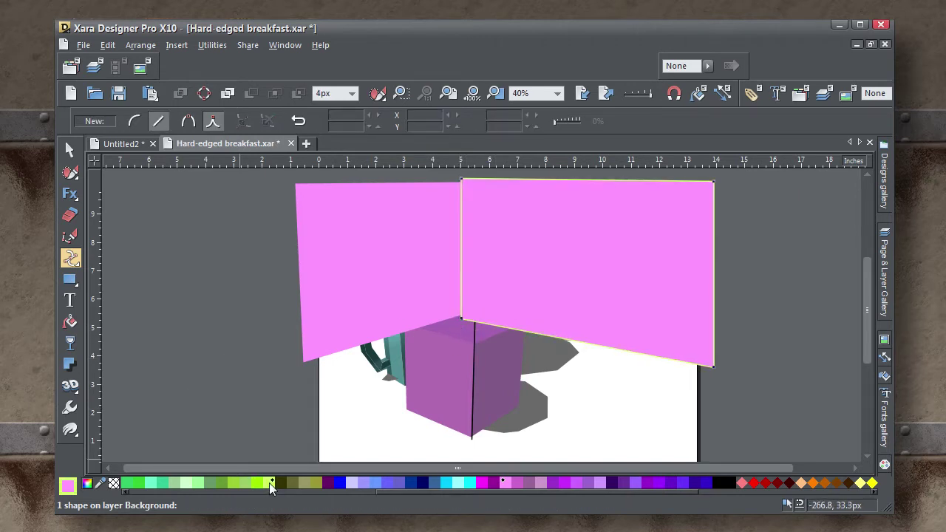
click(114, 483)
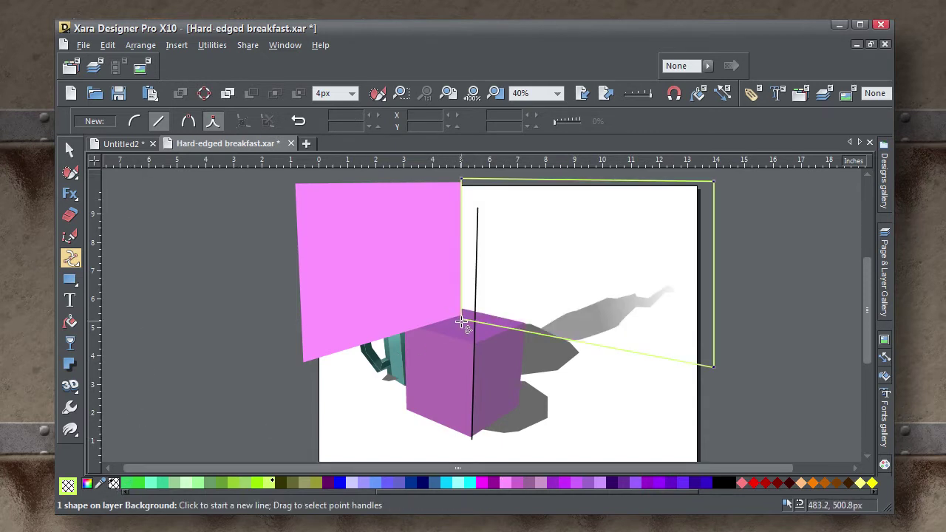
click(462, 319)
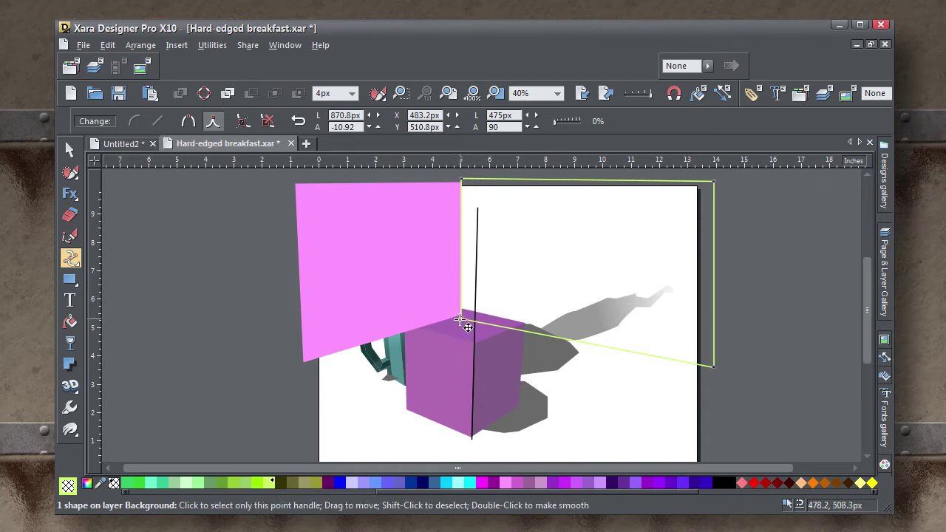
drag(459, 319, 461, 309)
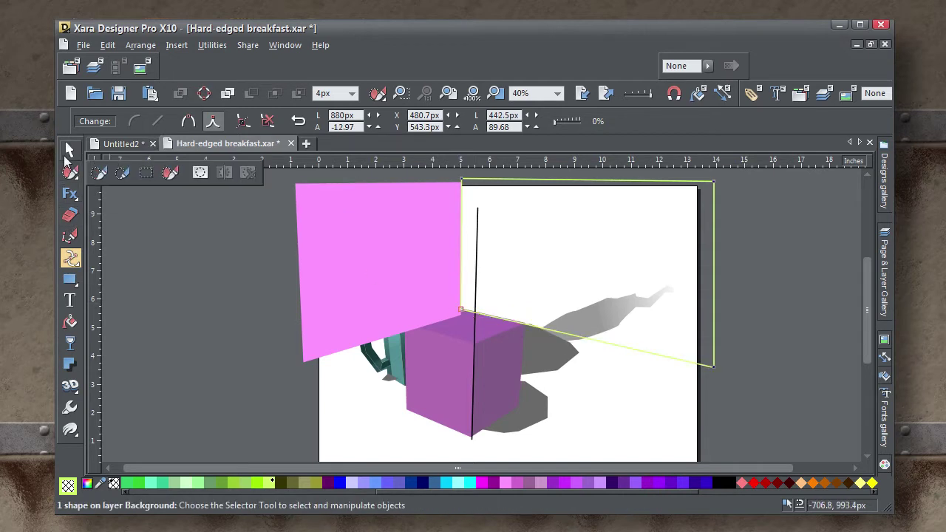
- Delete the vertical black line on the cube's edge
click(67, 153)
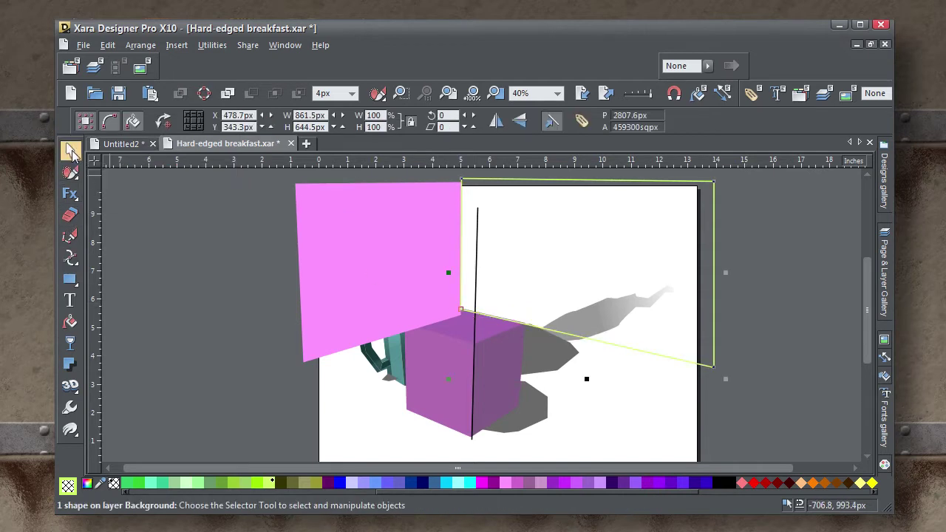
click(477, 265)
key(Delete)
scroll(564, 391, down, 1)
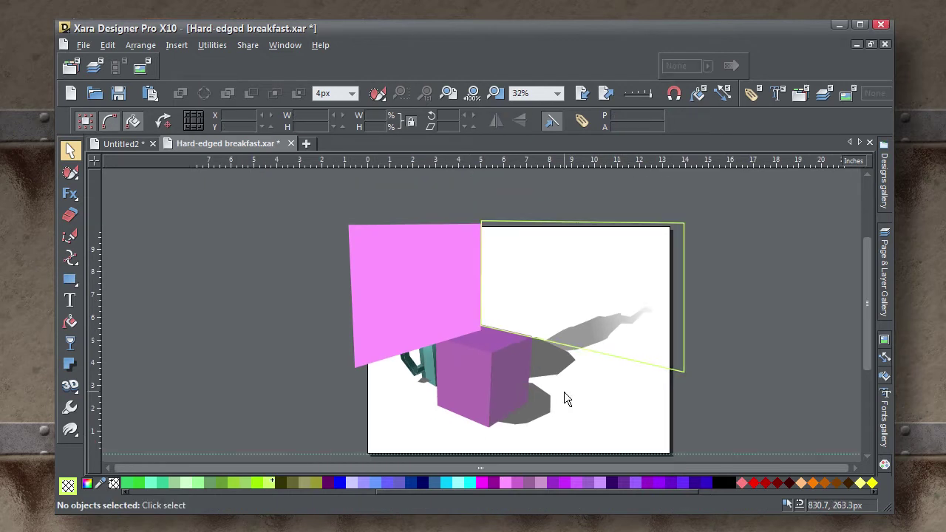
key(shift+F8)
drag(563, 393, 507, 359)
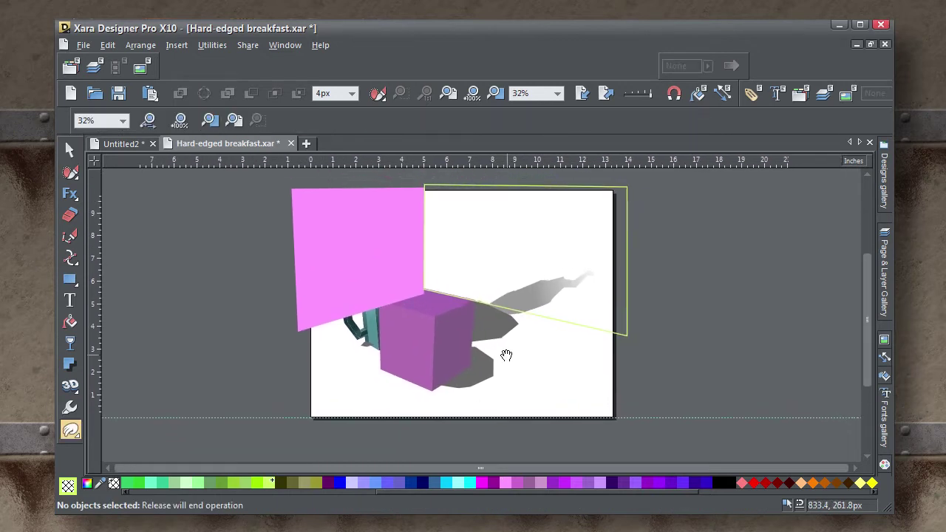
click(69, 150)
- Draw a closed floor outline from the walls' lower corners down past the page bottom
click(71, 239)
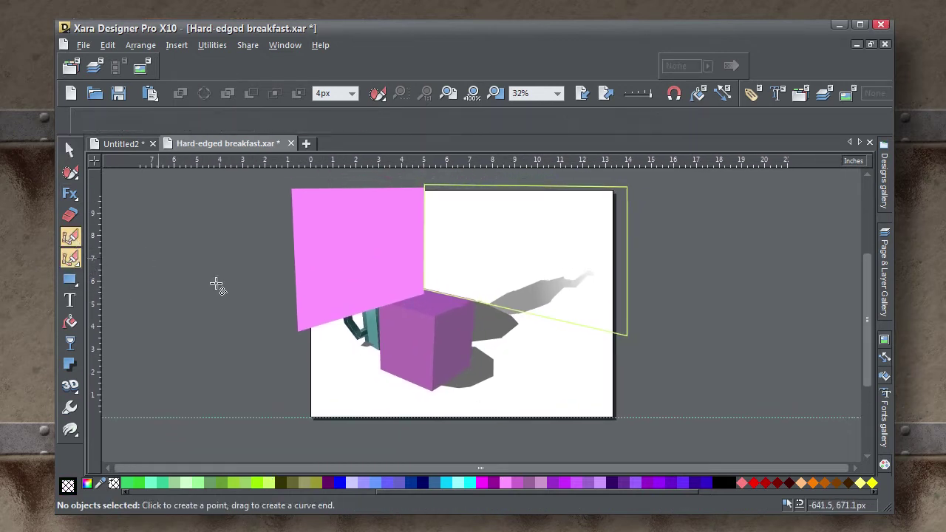
click(297, 332)
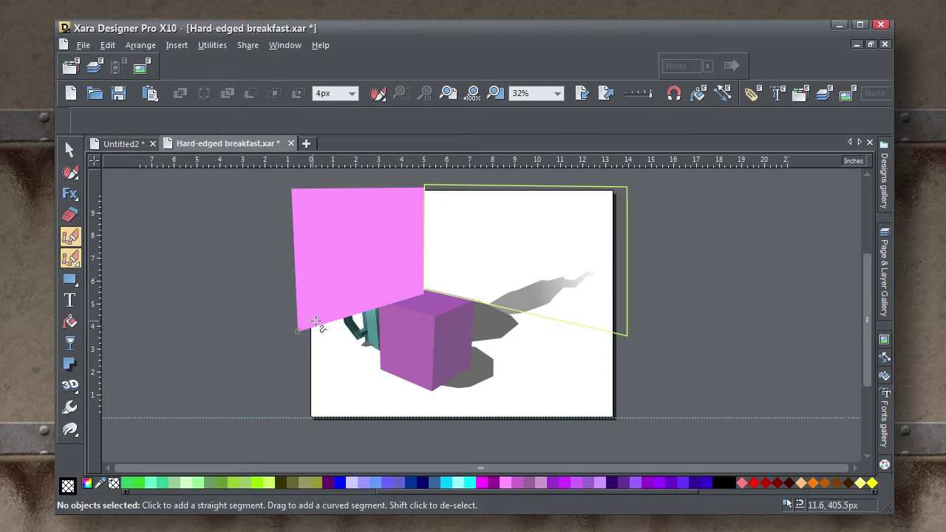
click(423, 288)
click(630, 338)
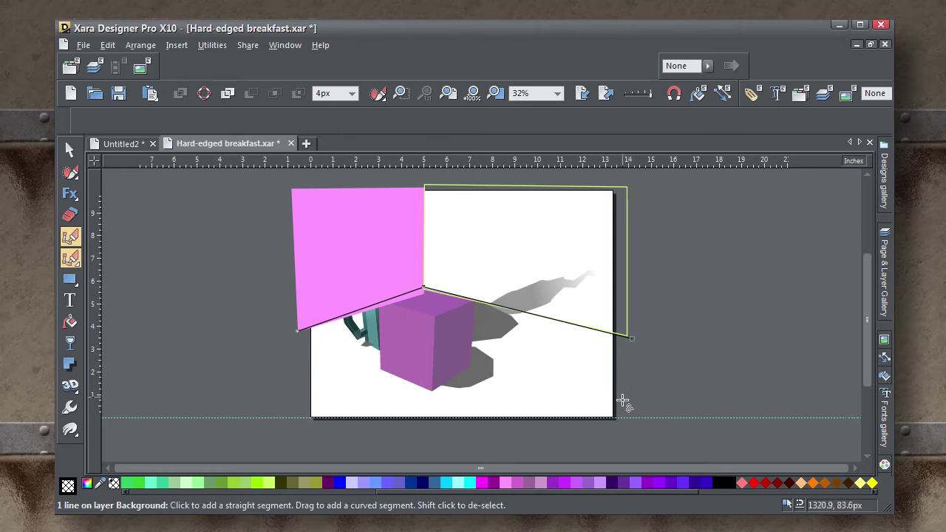
click(633, 434)
click(310, 443)
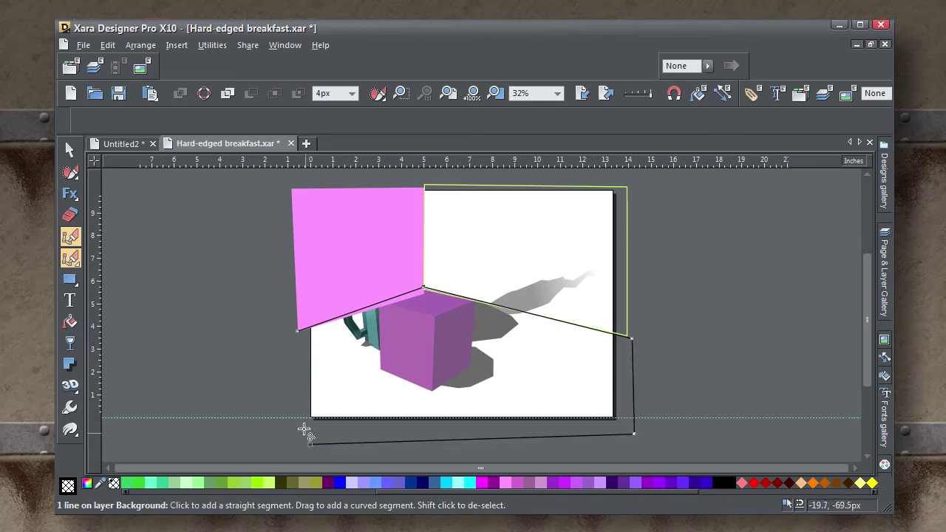
click(299, 330)
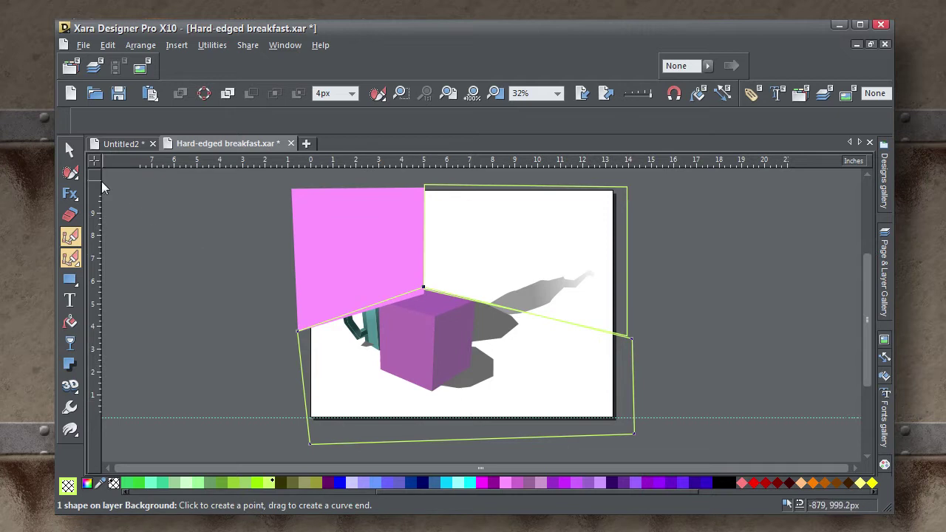
- Give the pink wall a light-green outline and remove its fill
click(71, 150)
click(320, 247)
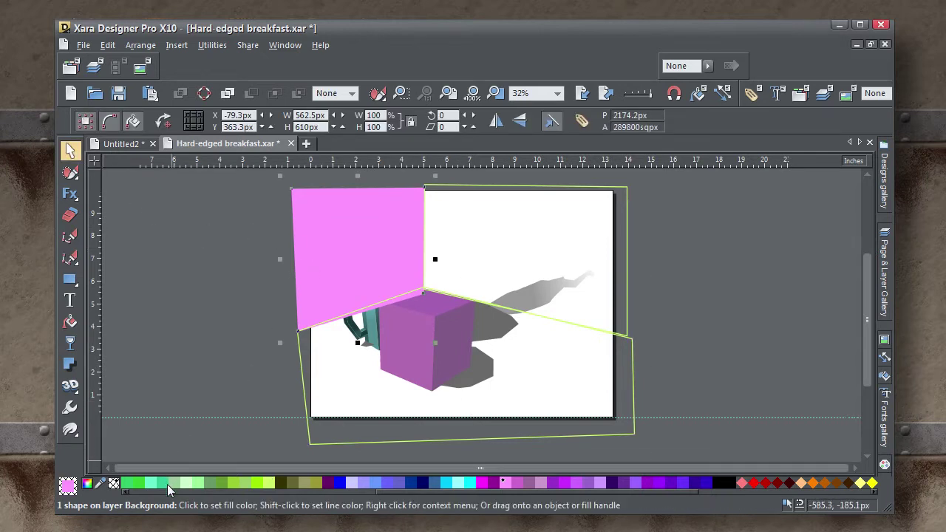
shift+click(177, 482)
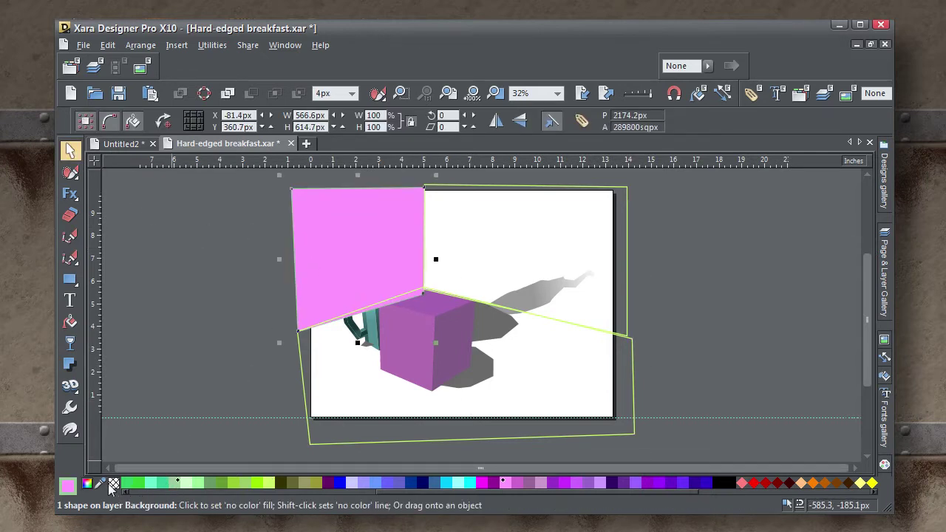
click(113, 483)
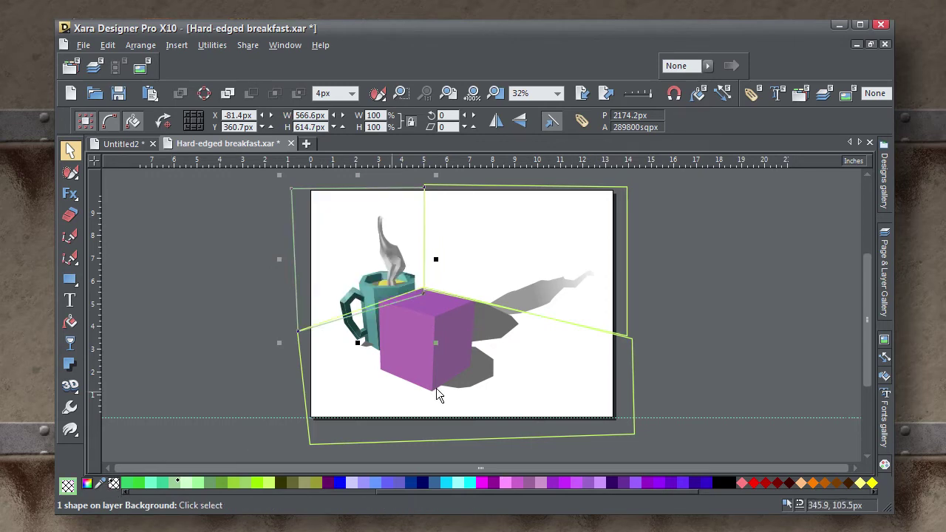
- Snap the wall's corner point onto the perspective vertex
scroll(439, 346, up, 1)
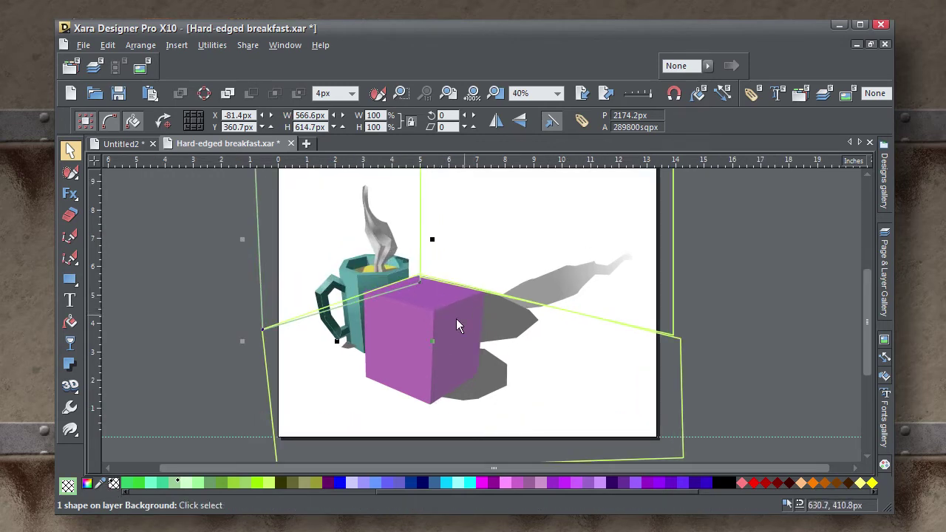
scroll(400, 236, up, 2)
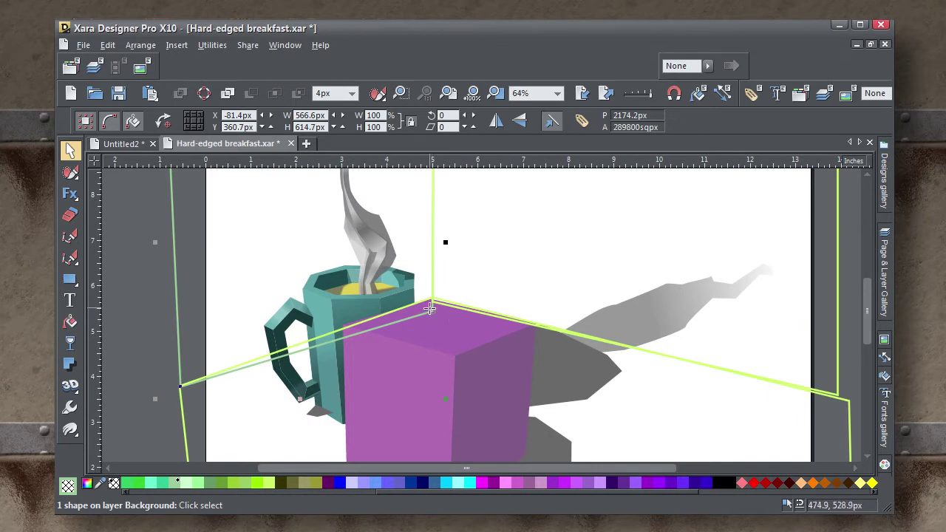
drag(432, 315, 432, 302)
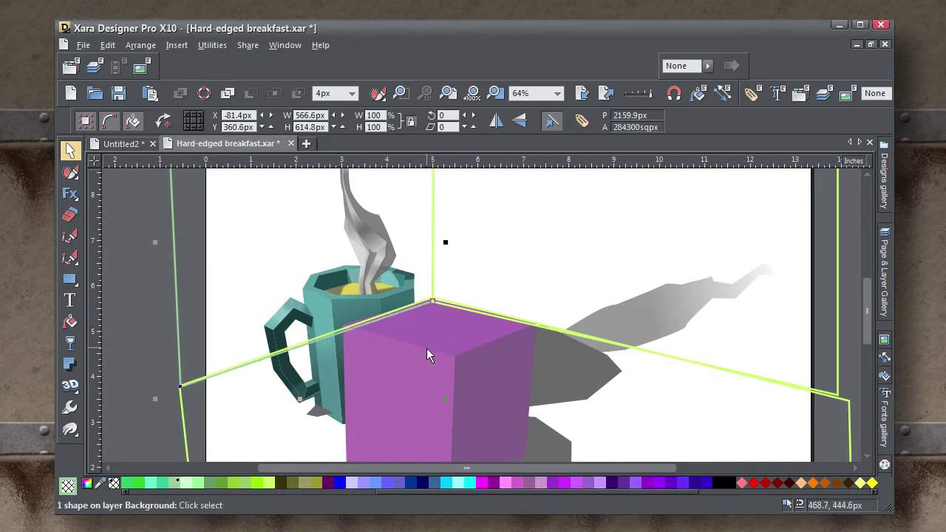
- Zoom to the whole page and recentre the scene in the window
scroll(427, 349, down, 2)
drag(512, 429, 509, 403)
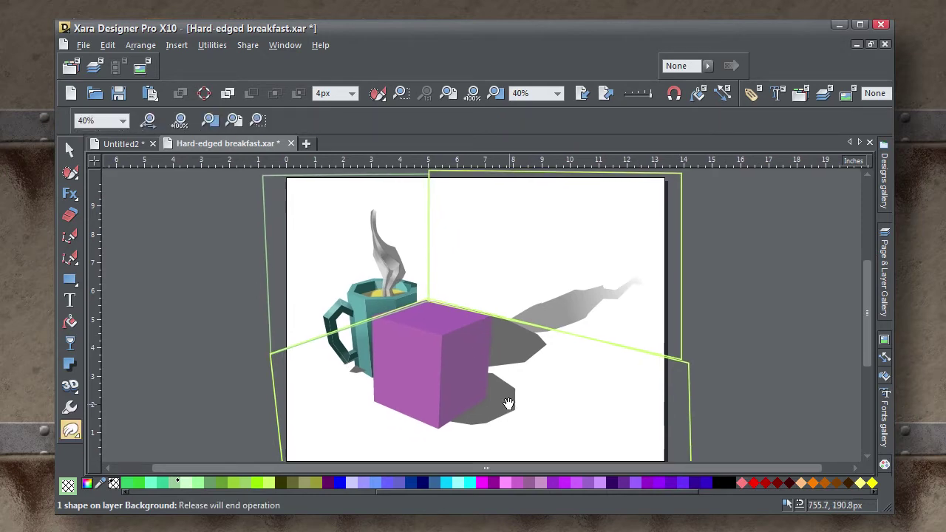
key(F2)
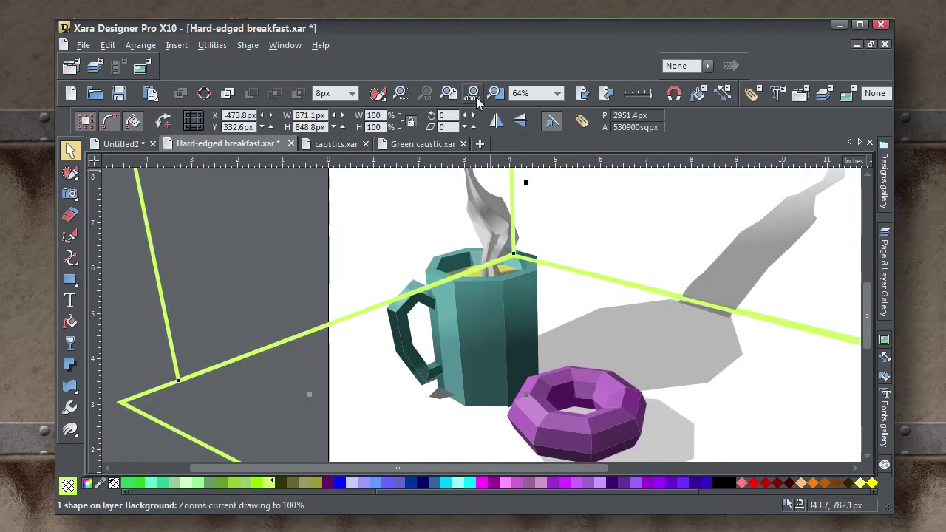
click(449, 92)
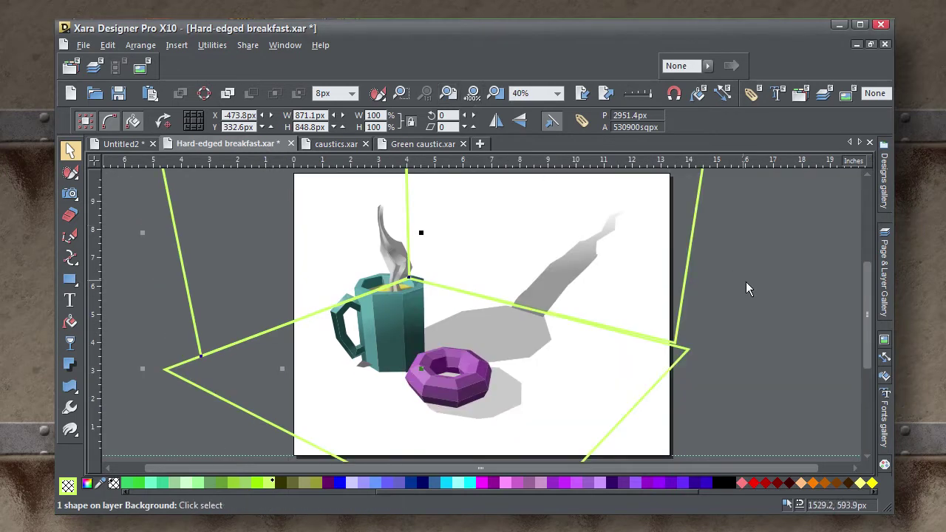
scroll(775, 308, down, 1)
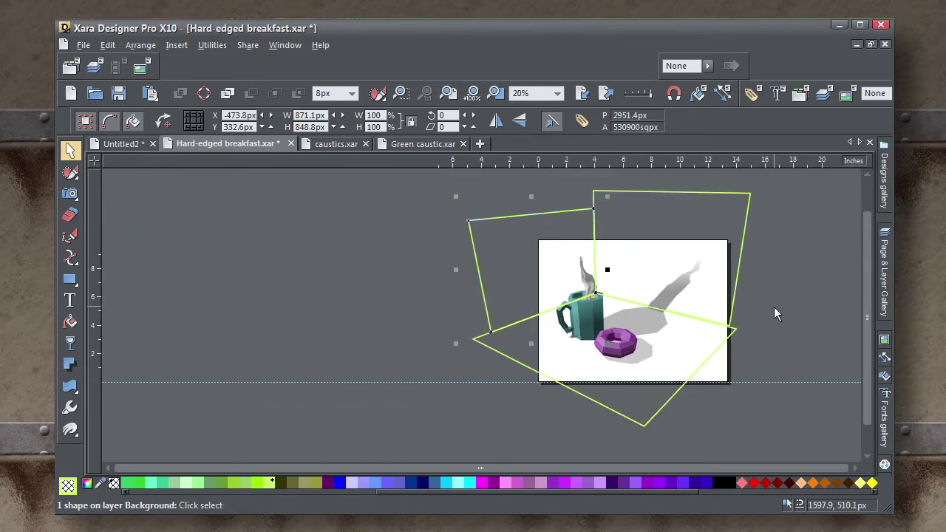
drag(774, 308, 604, 316)
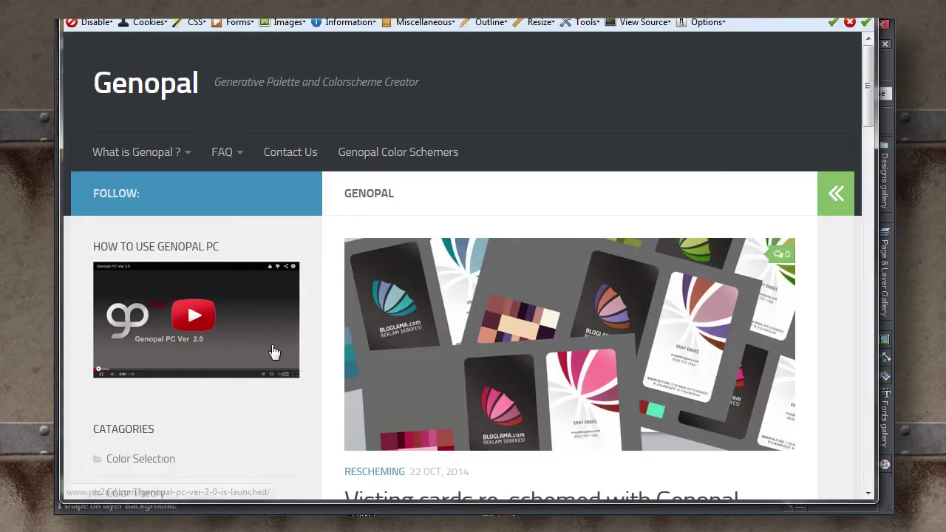
- Go to the New Version Genopal PC 2.0 page and start the Download Now
mouse_move(138, 157)
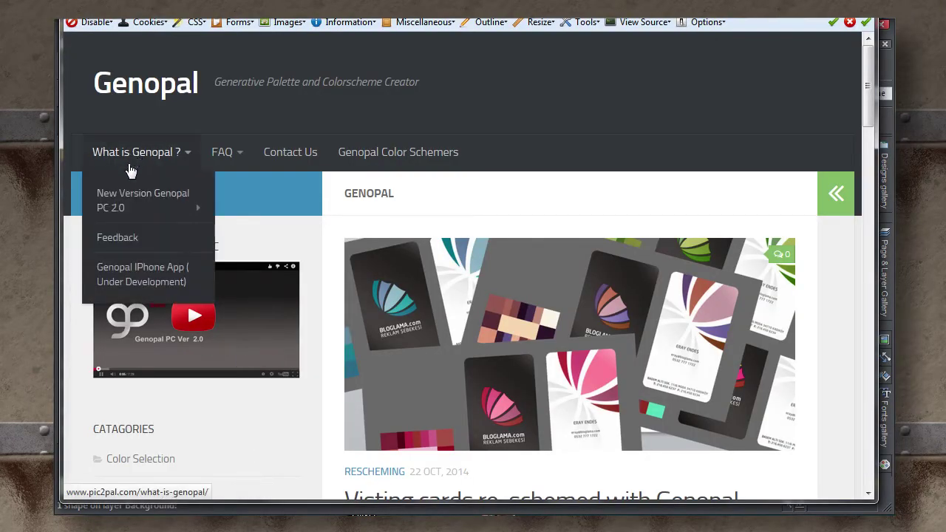
mouse_move(126, 198)
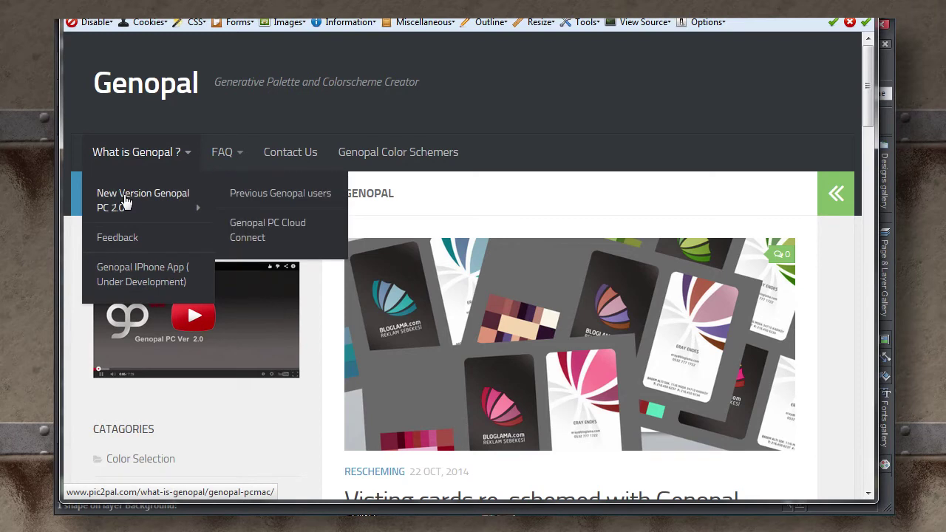
click(125, 201)
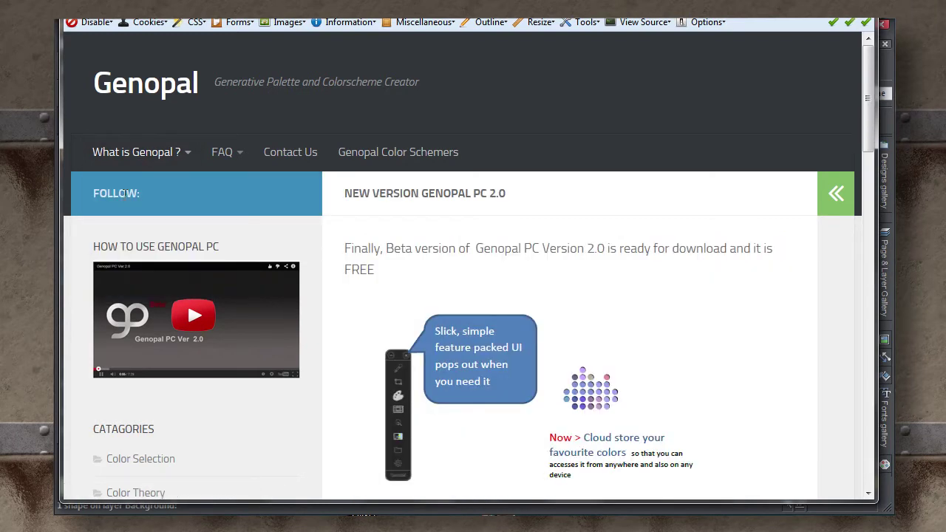
scroll(691, 347, down, 10)
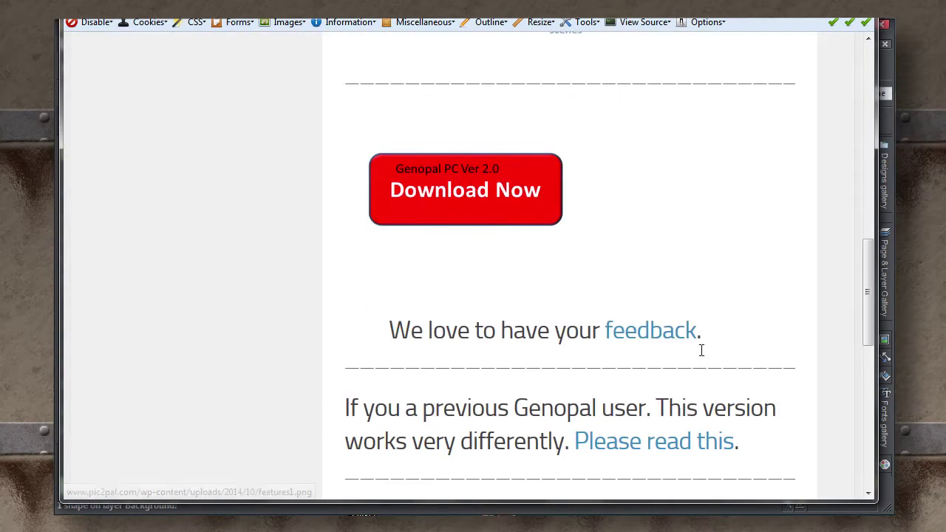
click(529, 209)
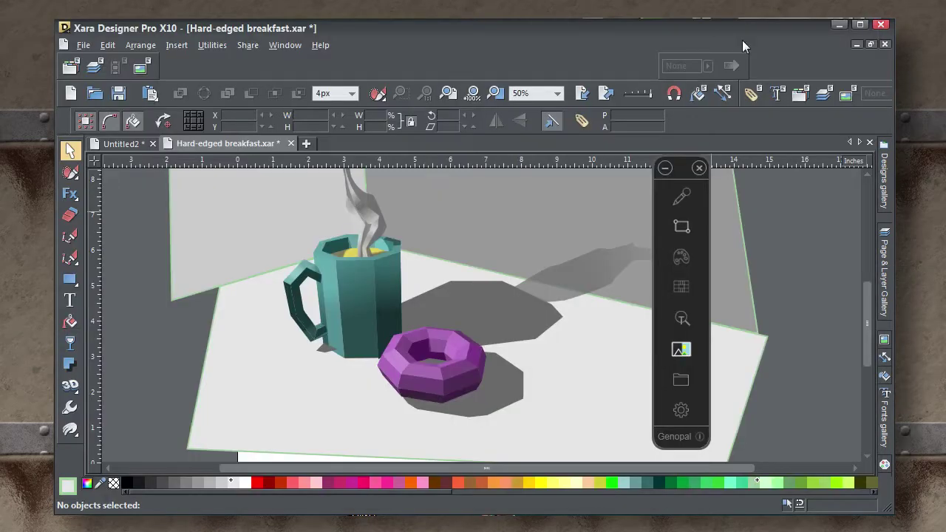
- Draw a small brown rectangle on the floor beside the donut and send its colour to Genopal
drag(701, 178, 698, 164)
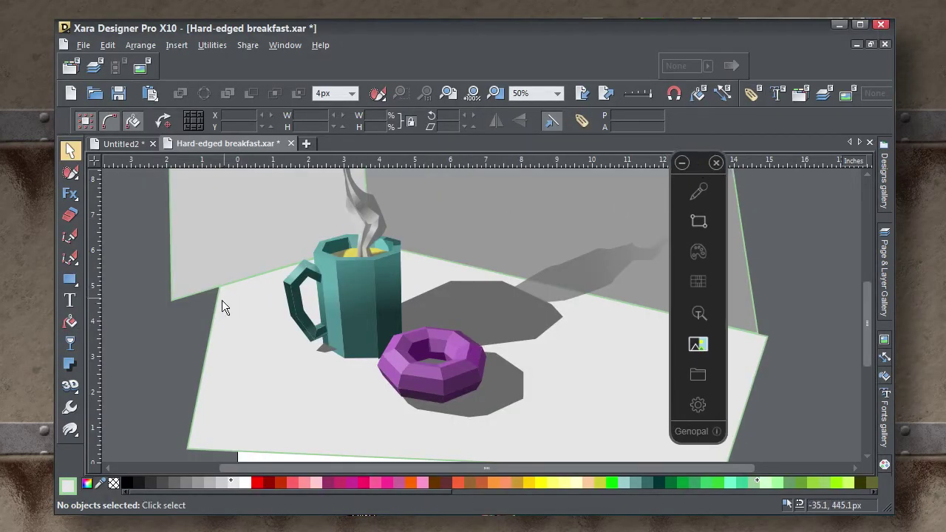
click(70, 279)
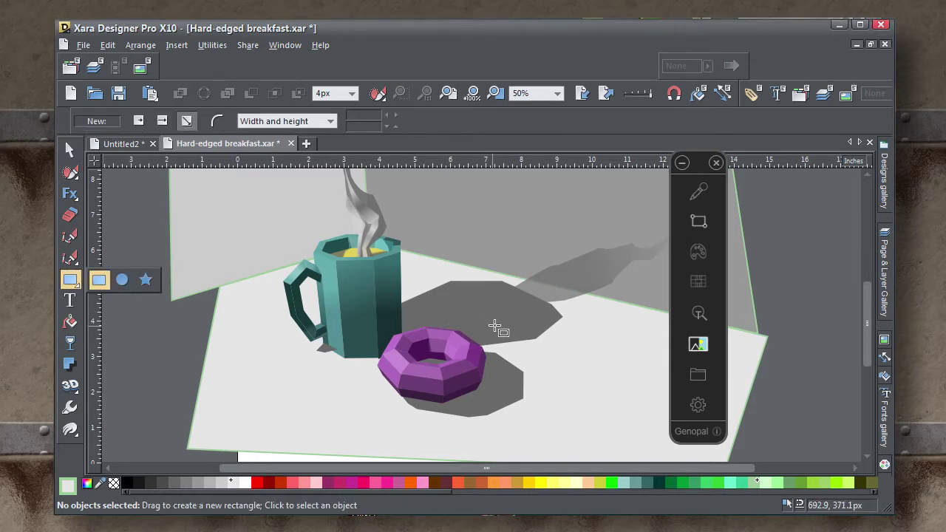
drag(563, 358, 616, 389)
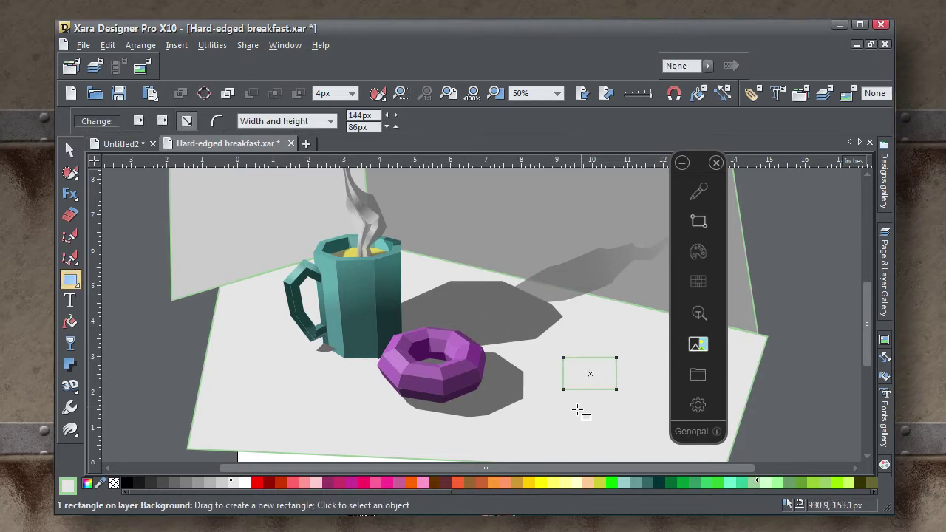
click(471, 483)
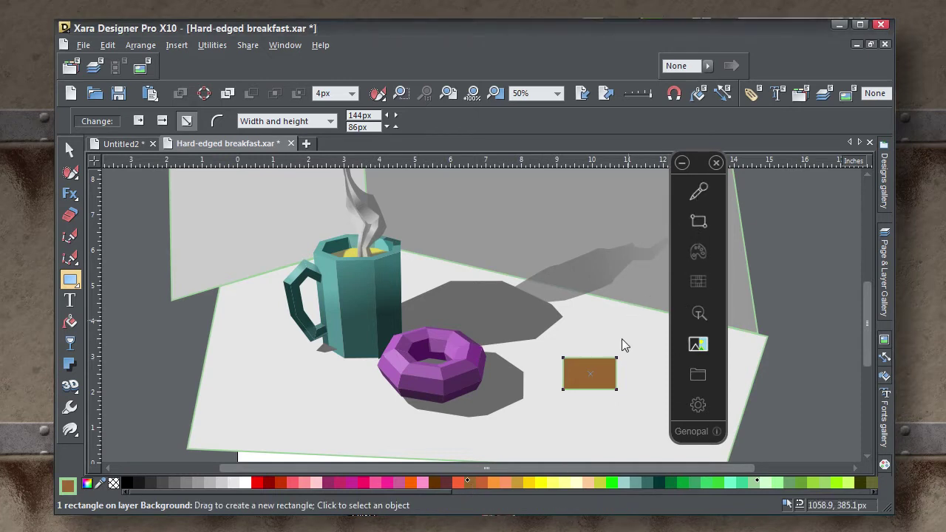
mouse_move(597, 372)
mouse_down()
mouse_move(643, 310)
mouse_move(683, 207)
mouse_move(581, 333)
mouse_move(595, 378)
mouse_up()
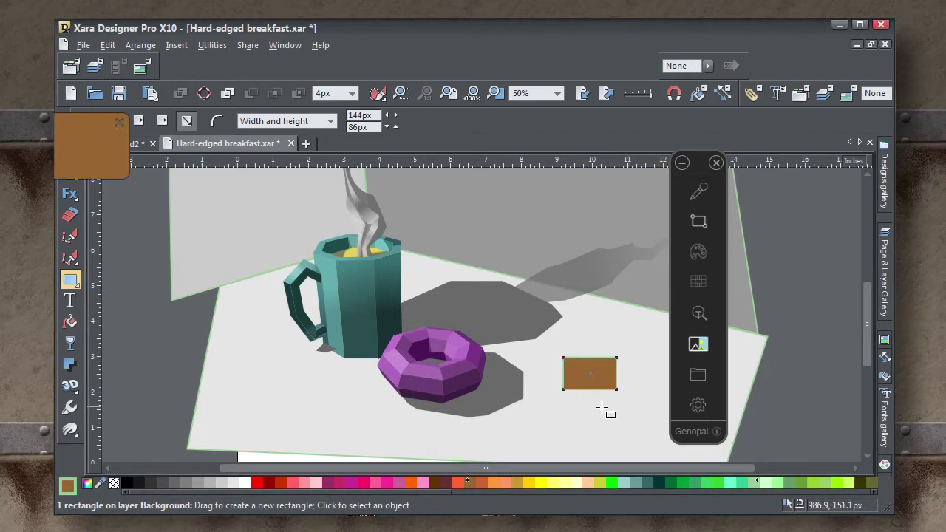
click(701, 291)
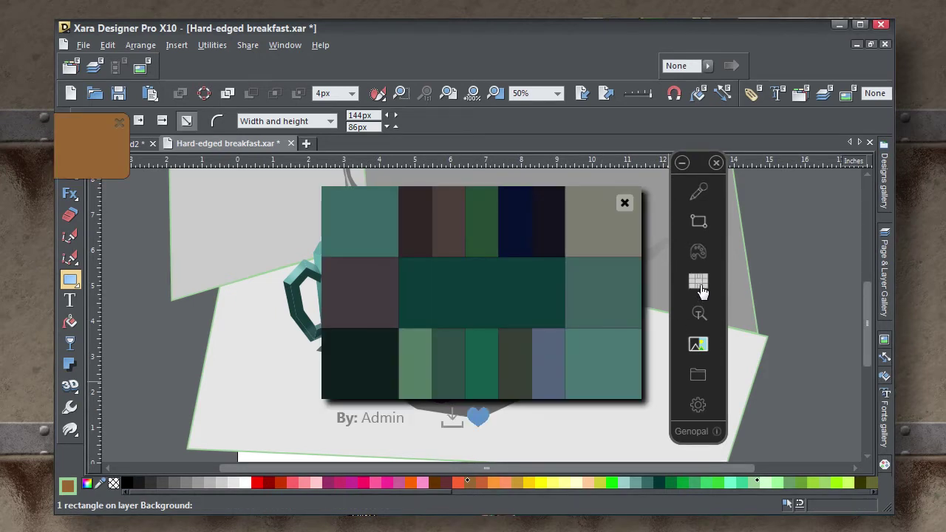
- Match palettes to the brown, pick a reddish-brown palette, and draw a rectangle beside it
drag(68, 115, 549, 440)
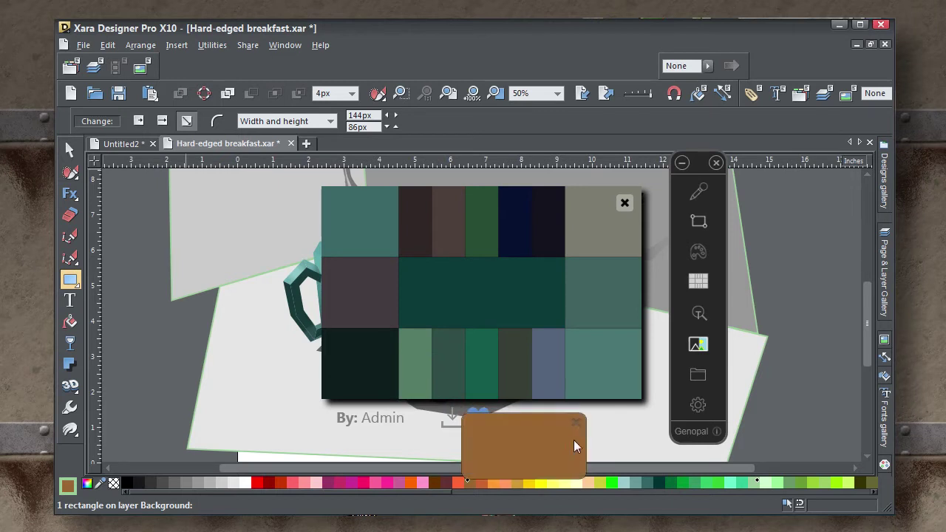
click(577, 429)
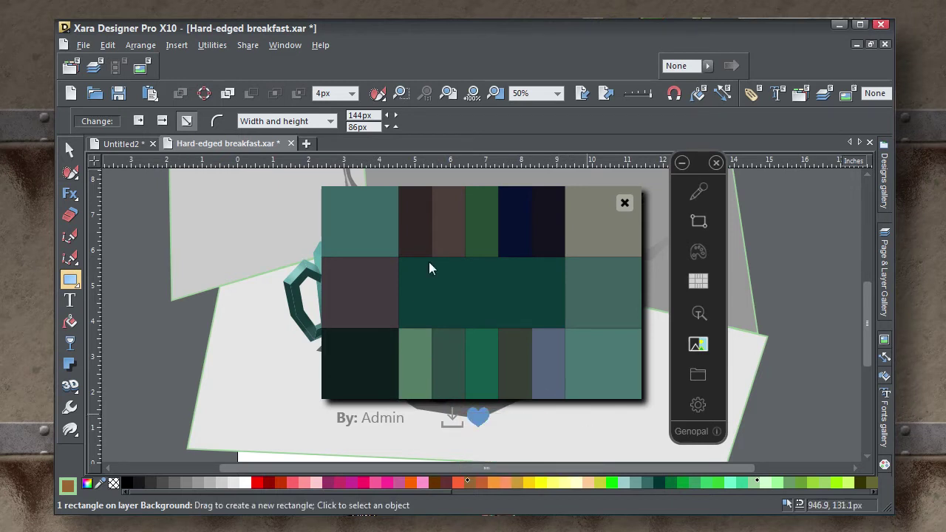
click(569, 321)
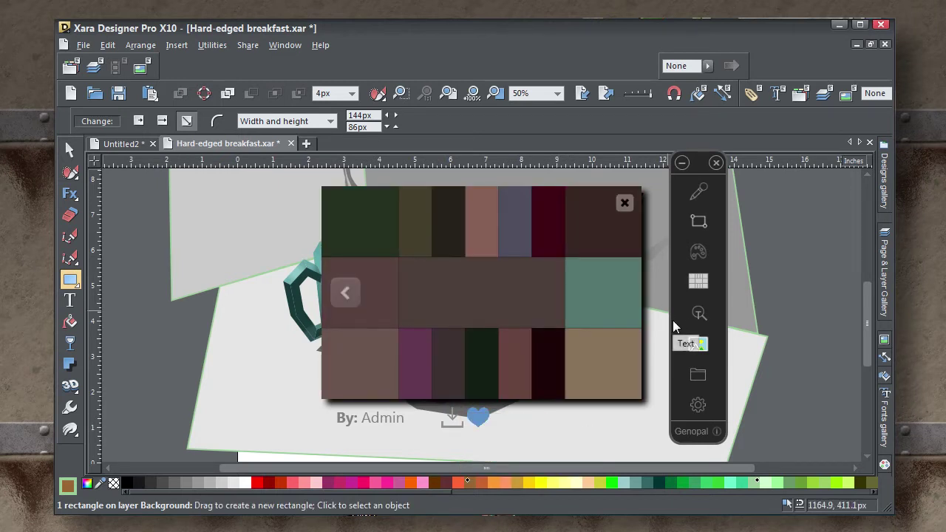
click(485, 228)
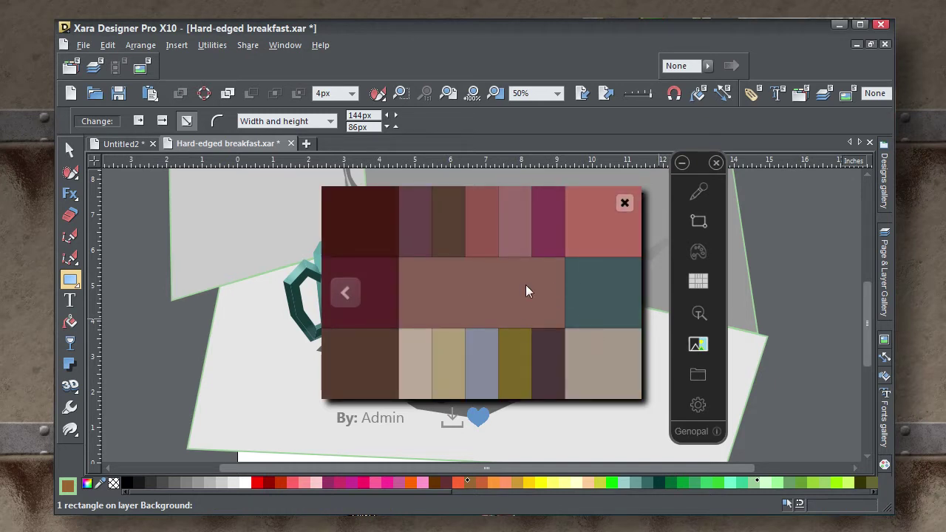
click(510, 232)
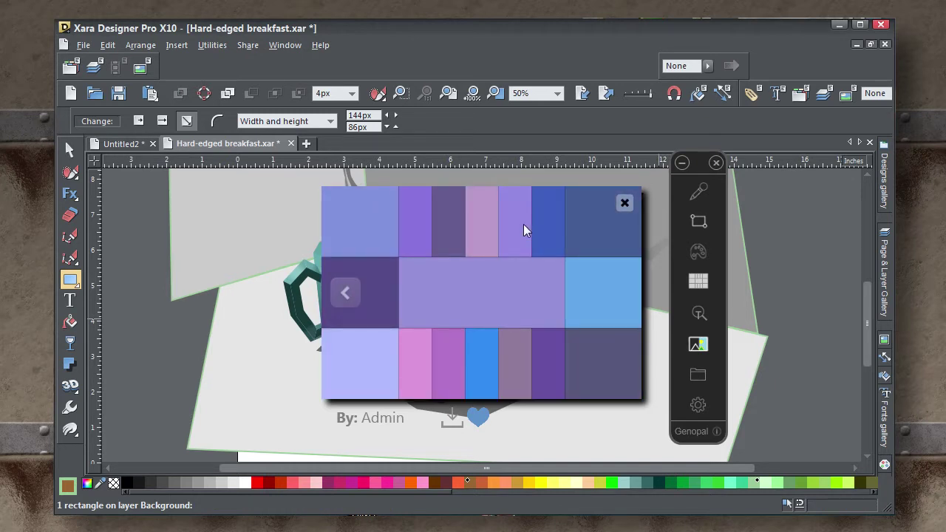
click(351, 297)
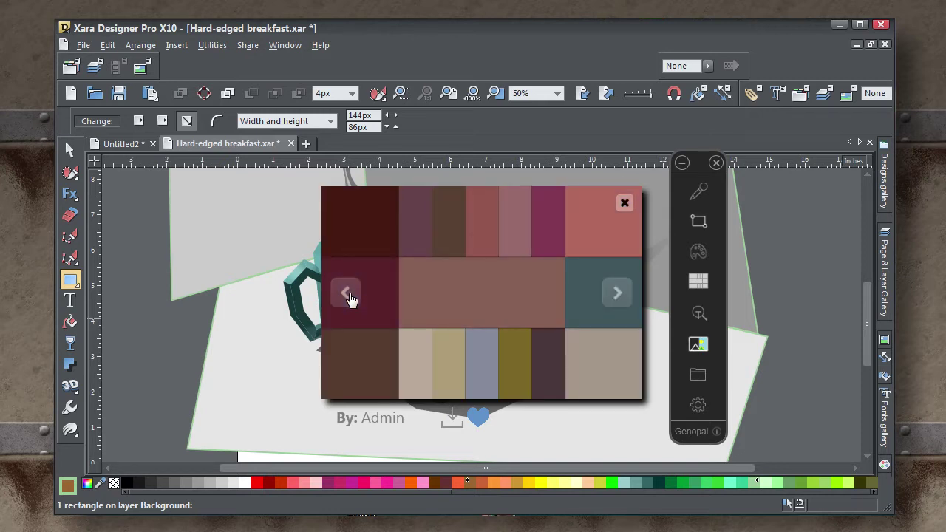
click(414, 236)
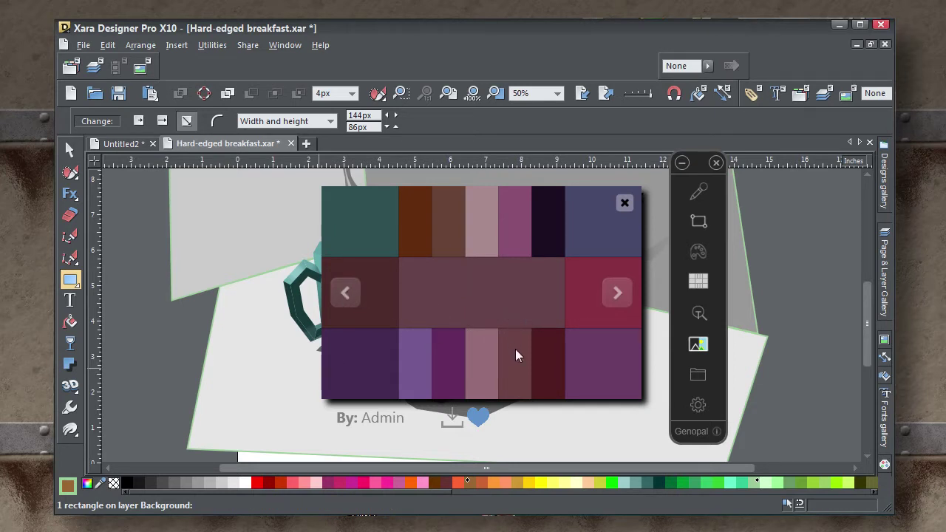
click(602, 349)
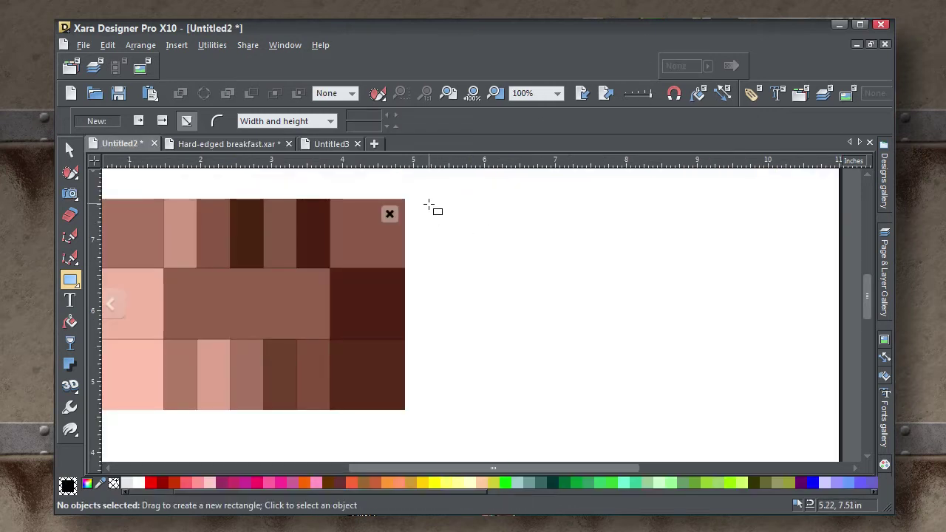
drag(429, 205, 784, 442)
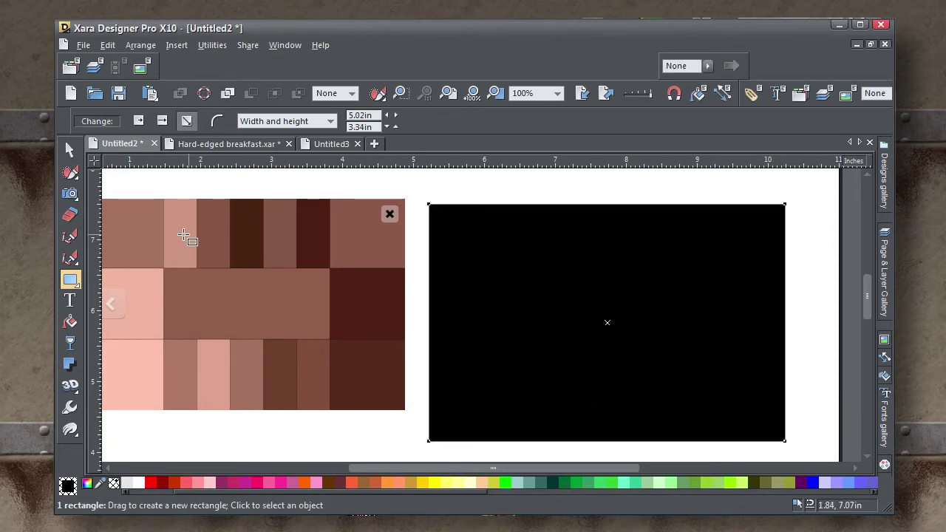
- Fill the rectangle with palette brown and add narrow dark-brown and light-pink strips on its right
click(70, 150)
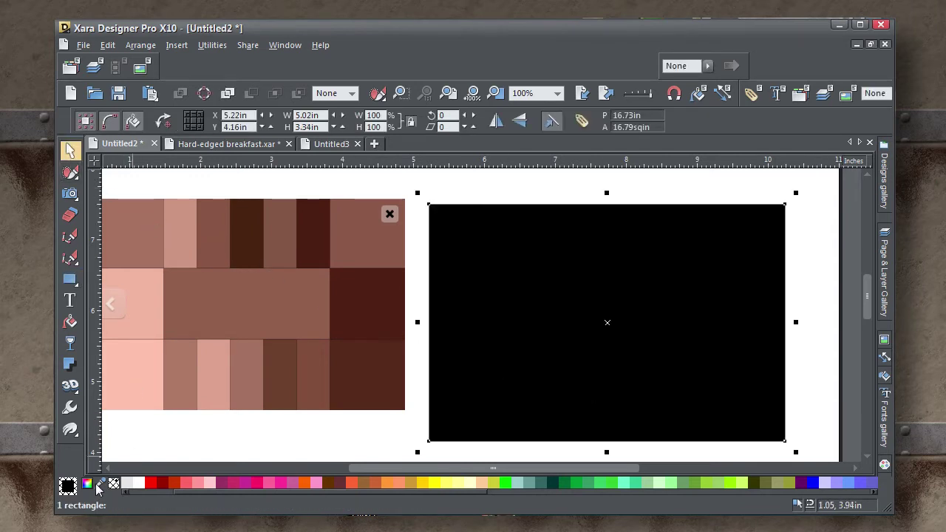
drag(87, 483, 255, 359)
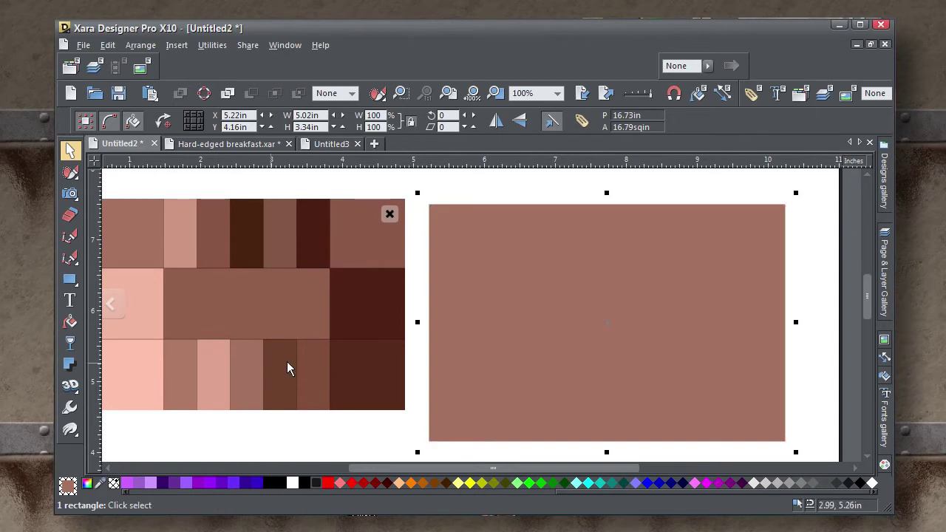
drag(417, 321, 723, 360)
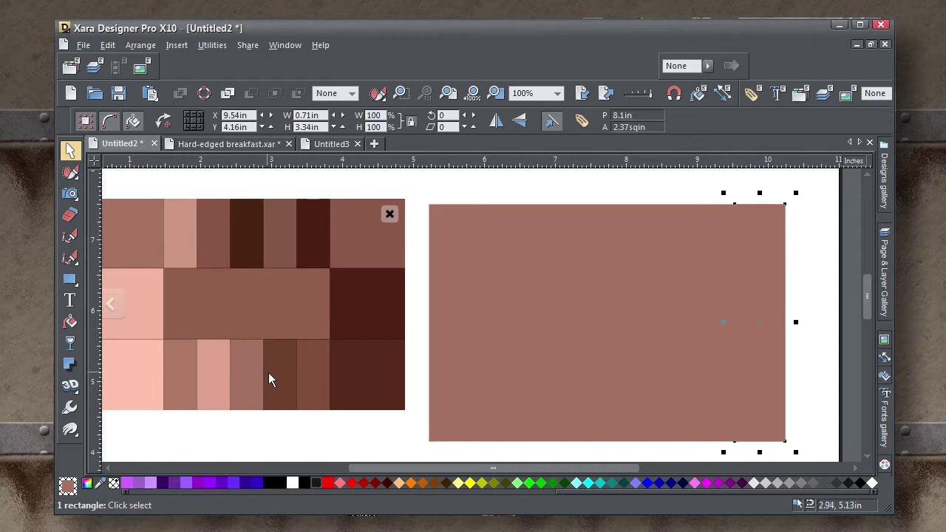
drag(101, 483, 303, 364)
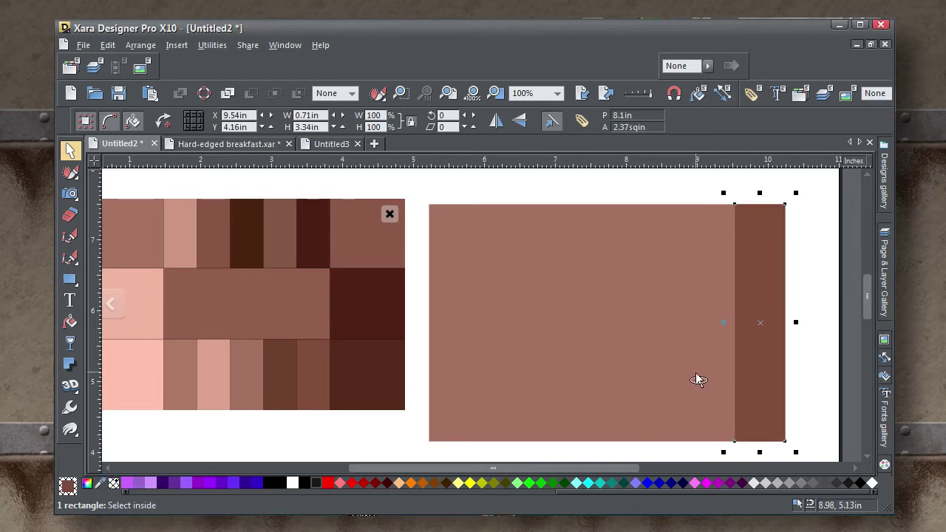
drag(763, 363, 721, 391)
drag(100, 483, 208, 392)
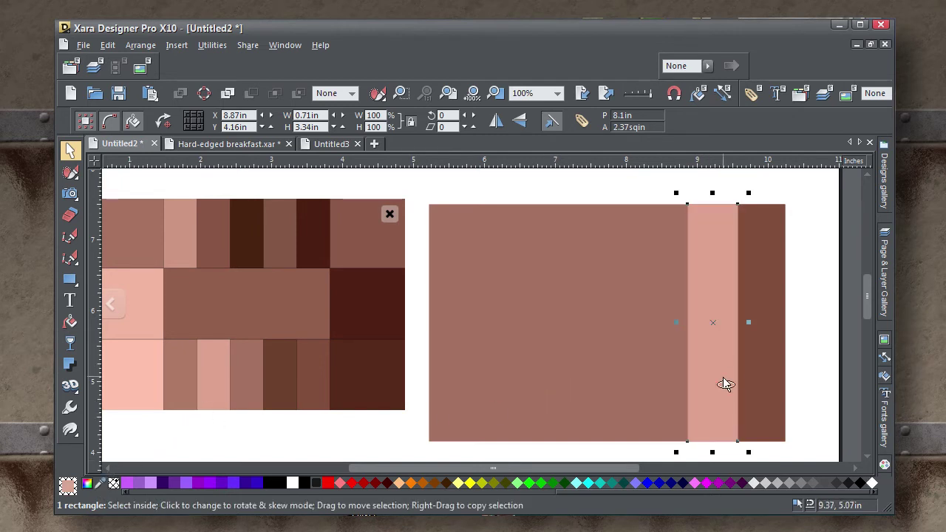
drag(722, 377, 673, 388)
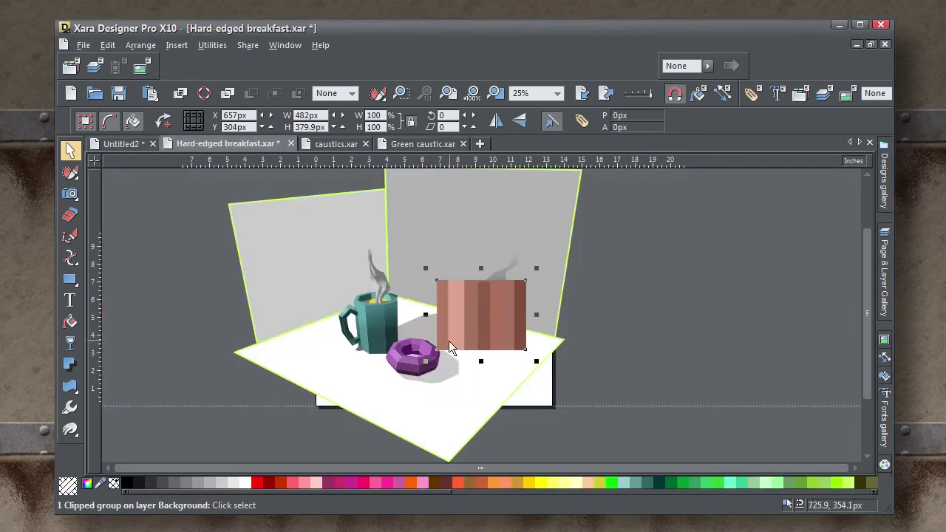
- Move the striped box over the mug and snap it into alignment with Snap to Objects
drag(454, 321, 309, 326)
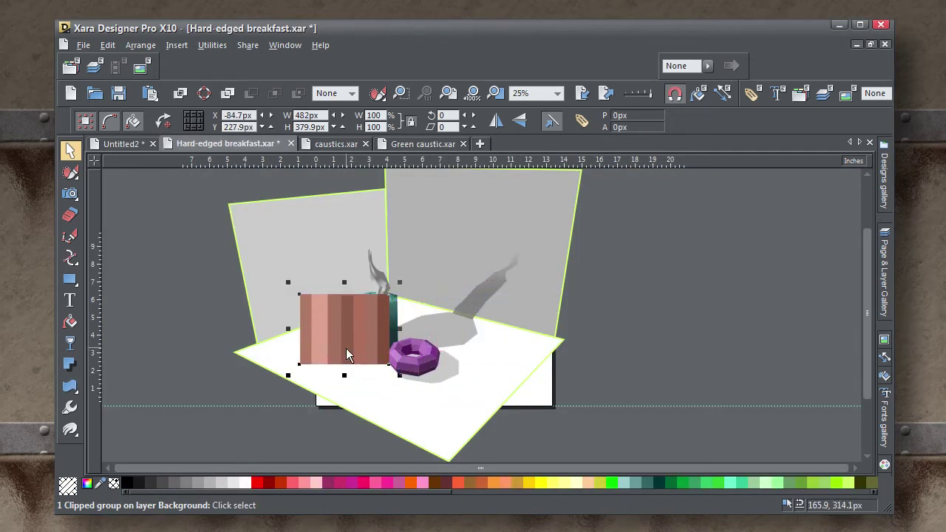
scroll(348, 346, up, 2)
scroll(347, 346, up, 1)
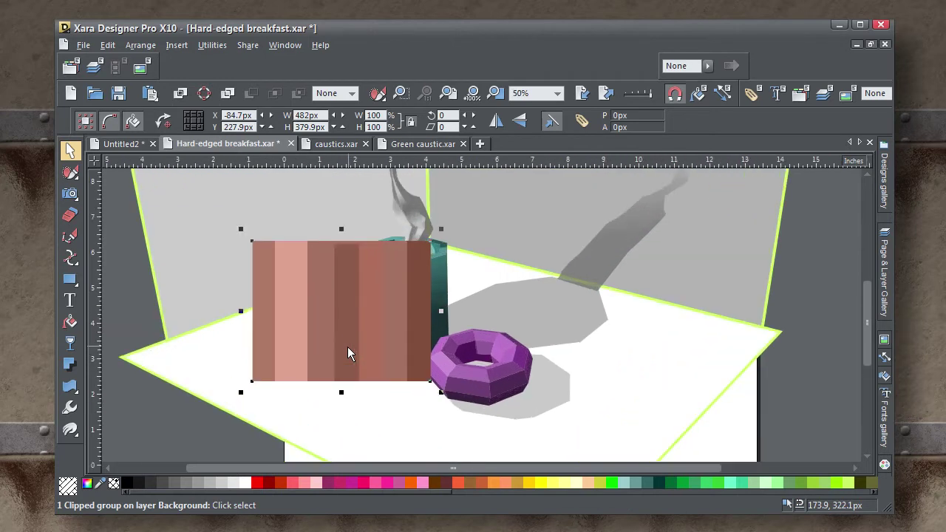
click(675, 94)
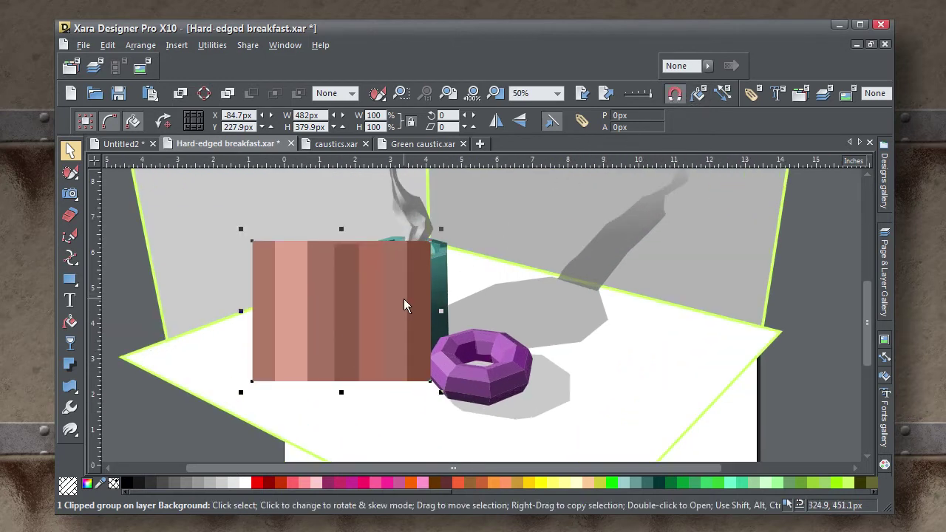
drag(406, 302, 403, 298)
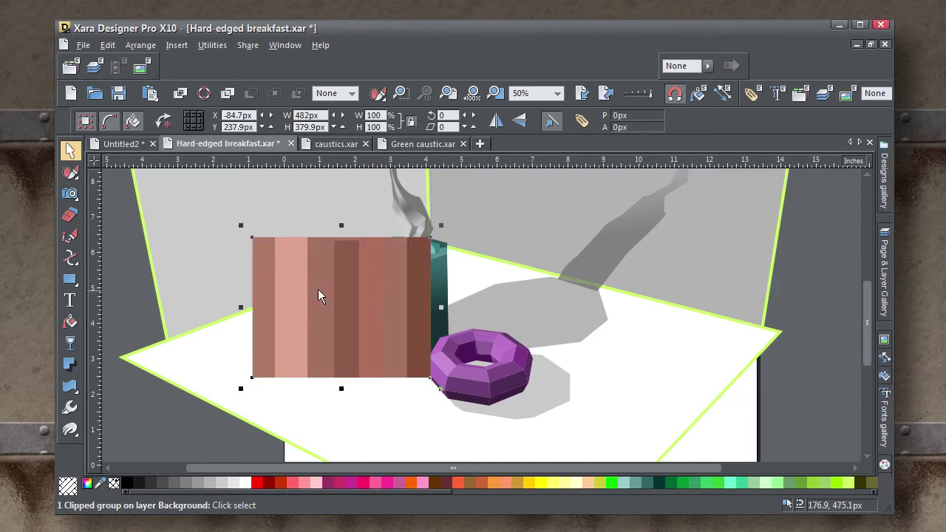
- Perspective-mould the striped box so its corners match the floor's corners
click(70, 385)
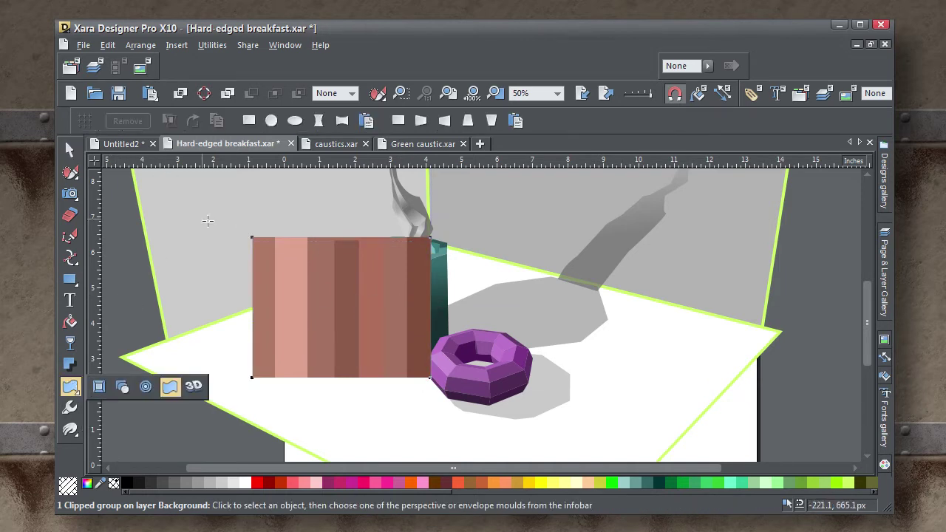
click(398, 120)
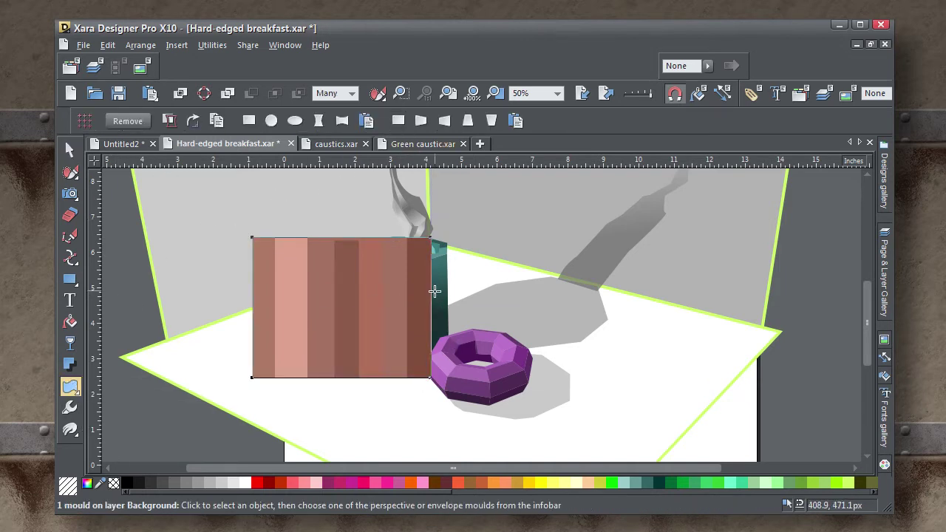
drag(430, 377, 779, 332)
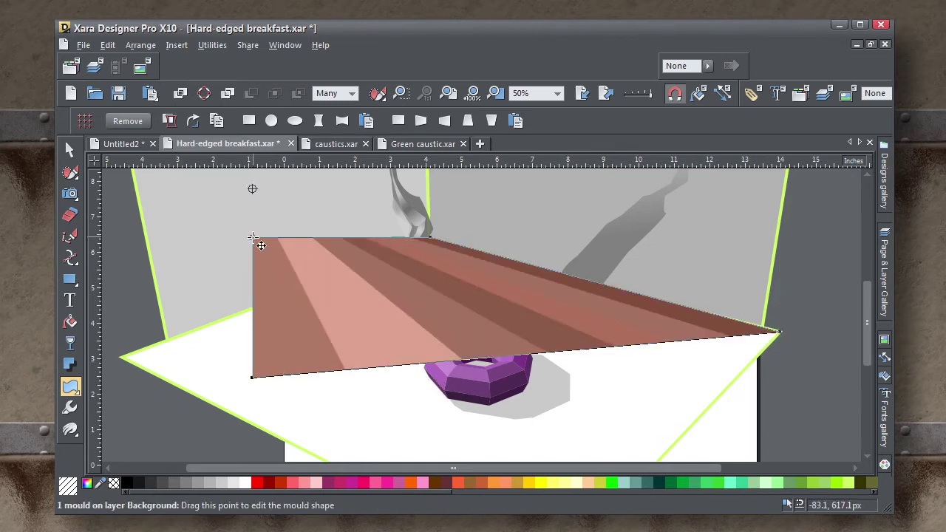
drag(253, 238, 121, 358)
drag(507, 441, 481, 330)
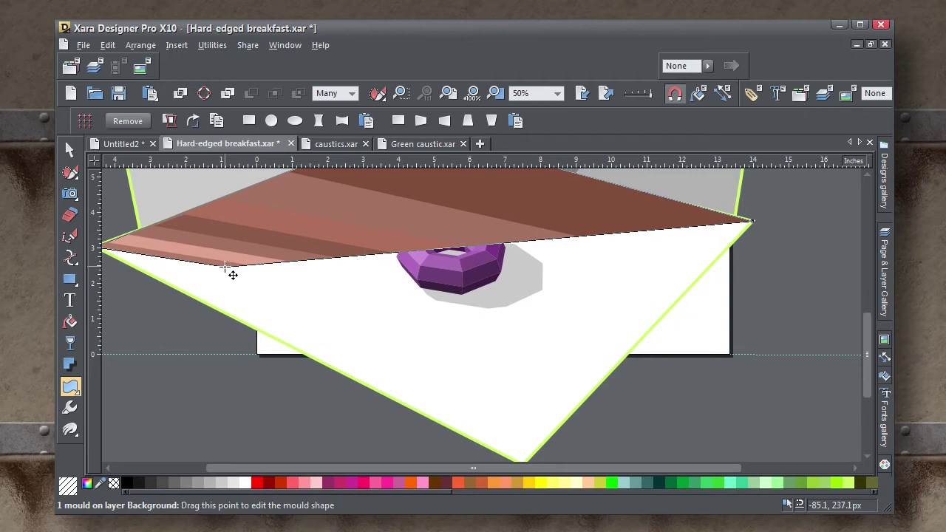
mouse_move(225, 266)
mouse_down()
mouse_move(380, 348)
mouse_move(490, 433)
mouse_move(512, 465)
mouse_move(539, 348)
mouse_move(520, 343)
mouse_up()
key(shift+F8)
drag(637, 341, 458, 352)
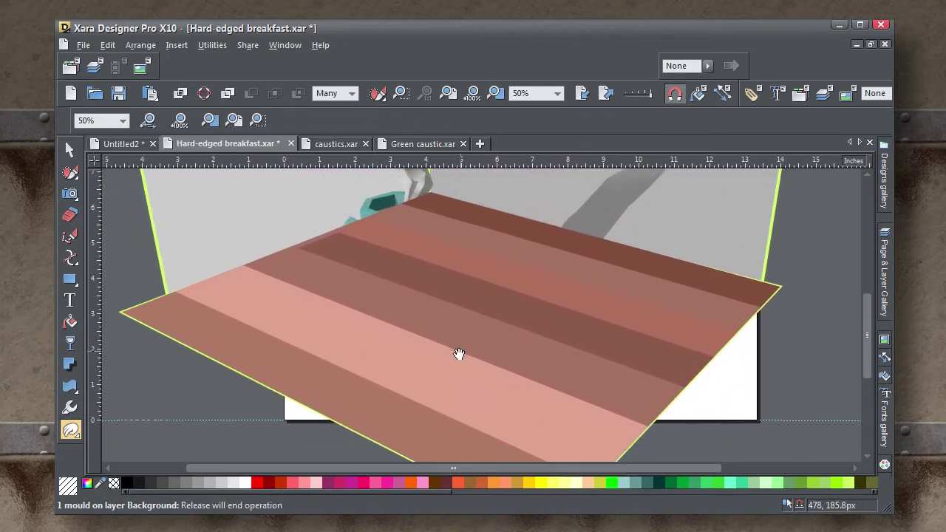
scroll(432, 352, down, 2)
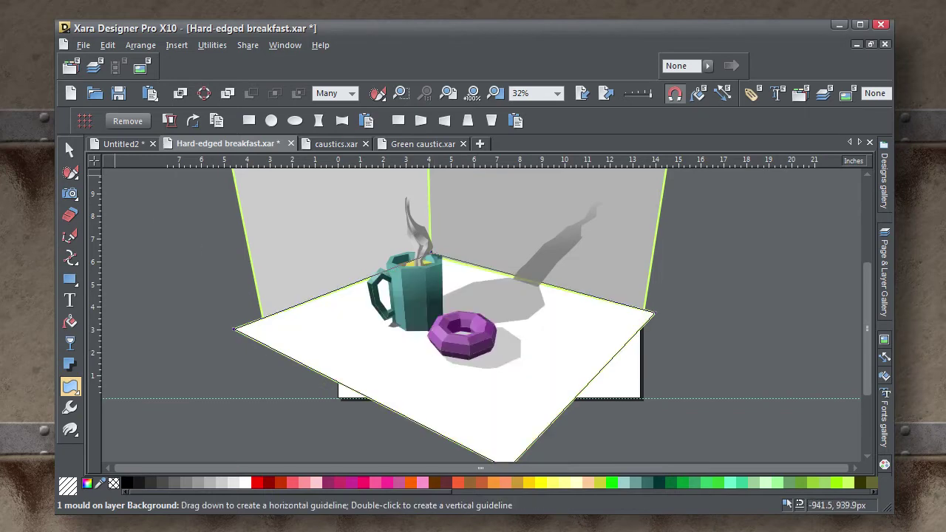
- Deselect the new striped floor and recentre the scene in the window
click(70, 150)
ctrl+click(320, 314)
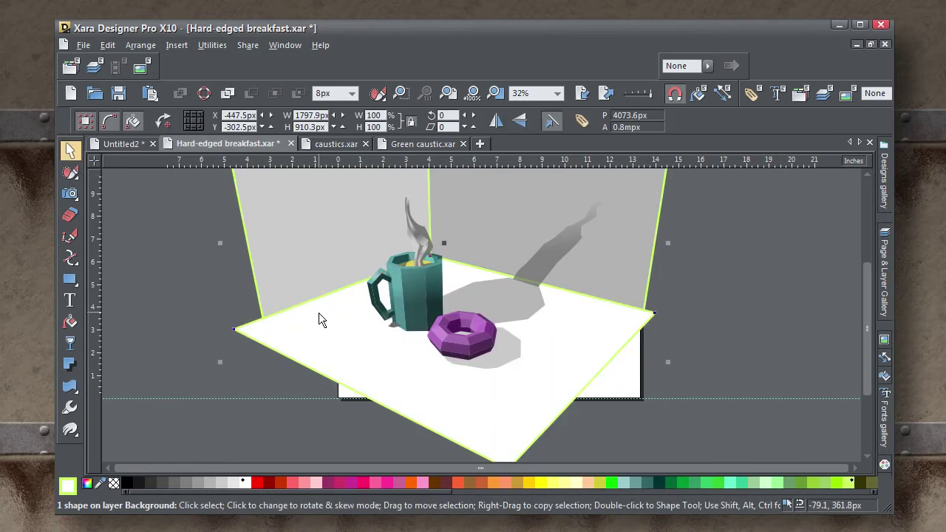
key(Escape)
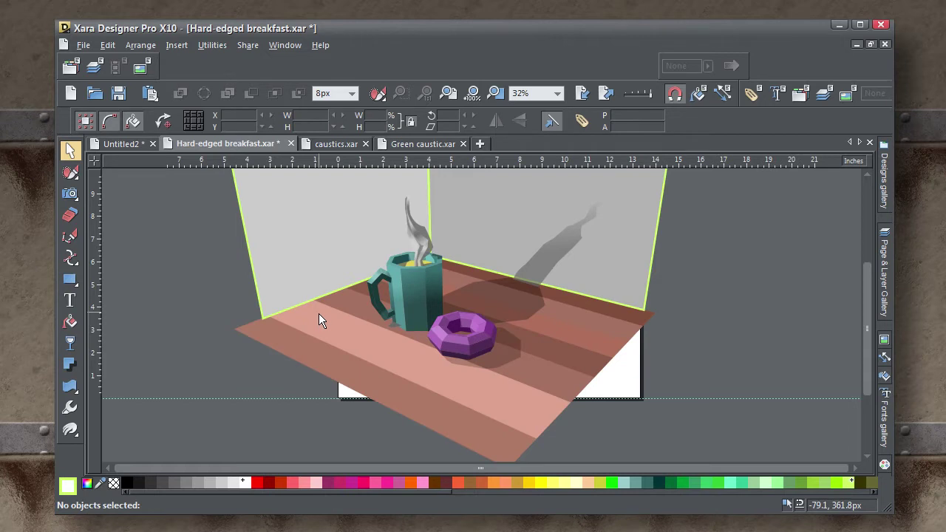
drag(556, 357, 535, 395)
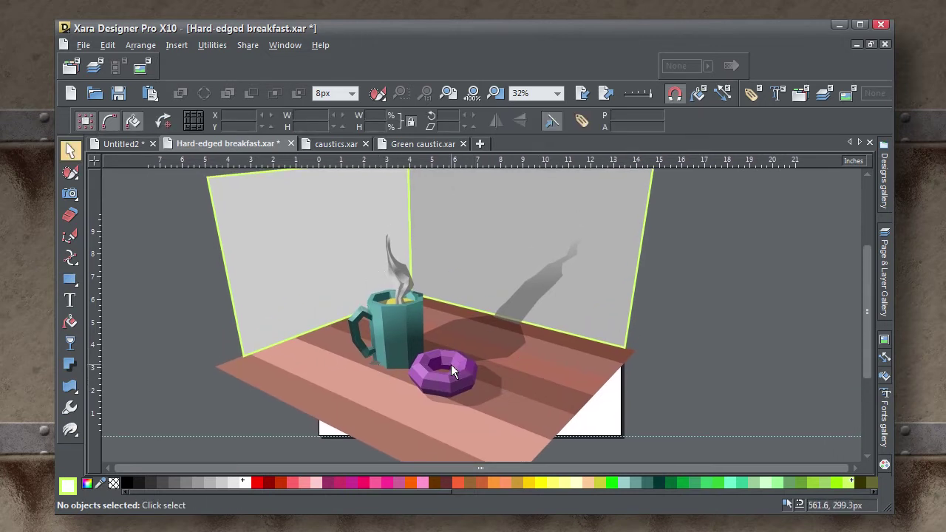
- Move the mug's wall shadow closer behind the mug, skew it upright, and stretch its bottom to the floor line
click(527, 291)
scroll(527, 291, up, 1)
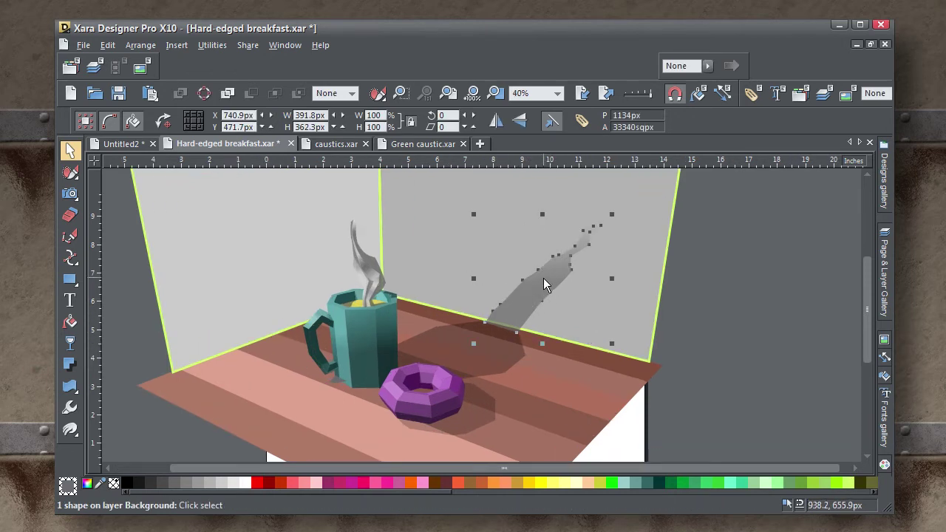
click(544, 285)
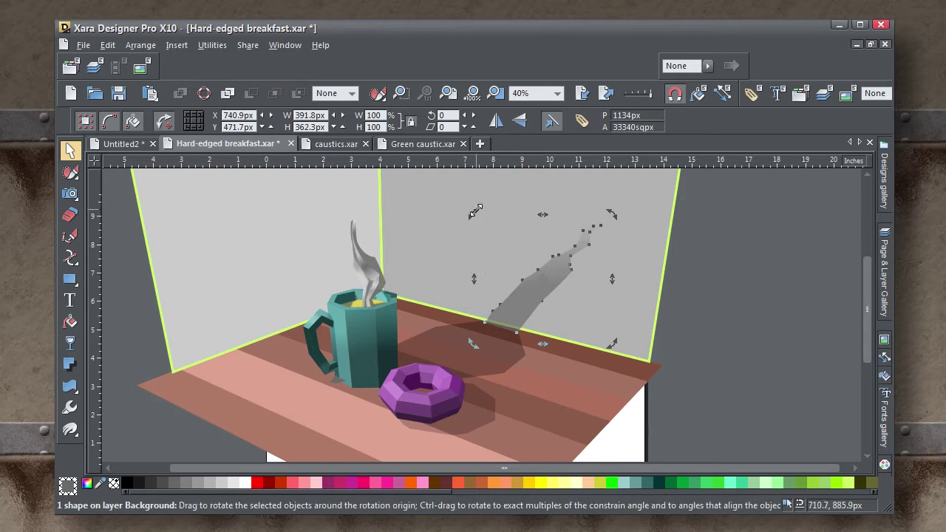
drag(475, 212, 412, 245)
key(Escape)
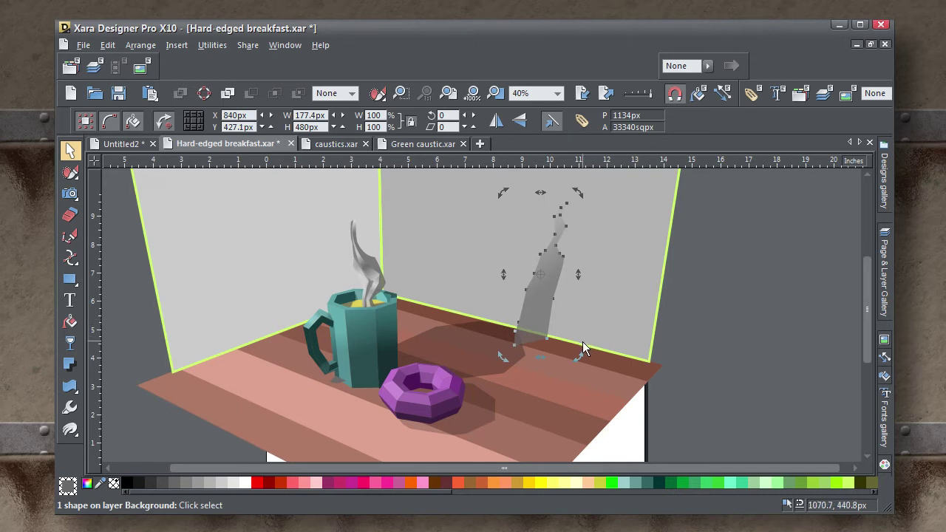
mouse_move(533, 323)
mouse_down()
mouse_move(497, 295)
mouse_move(518, 330)
mouse_up()
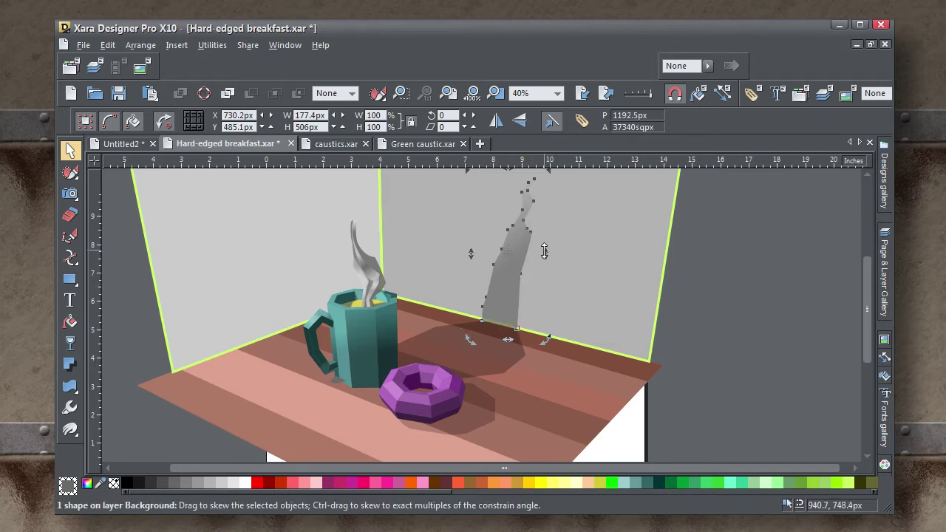
mouse_move(543, 251)
mouse_down()
mouse_move(540, 241)
mouse_move(534, 255)
mouse_move(537, 246)
mouse_up()
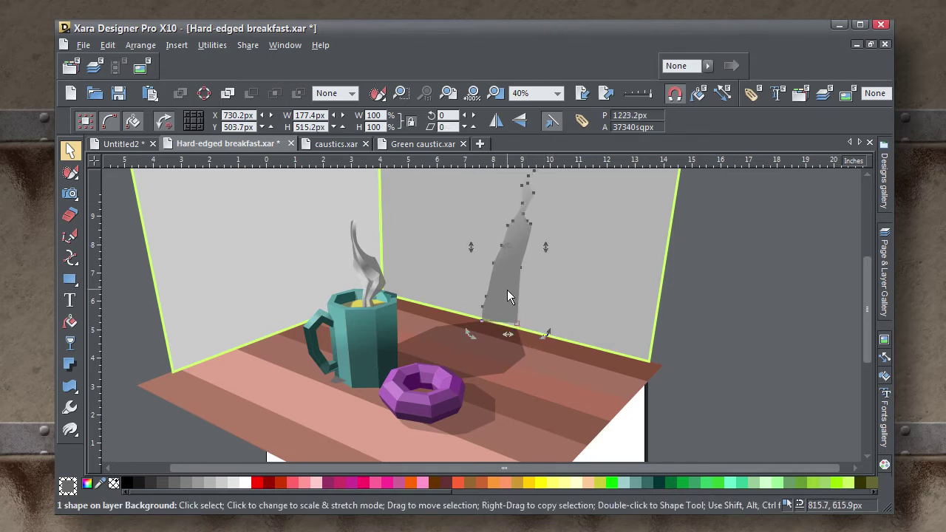
drag(517, 330, 523, 335)
scroll(654, 314, down, 2)
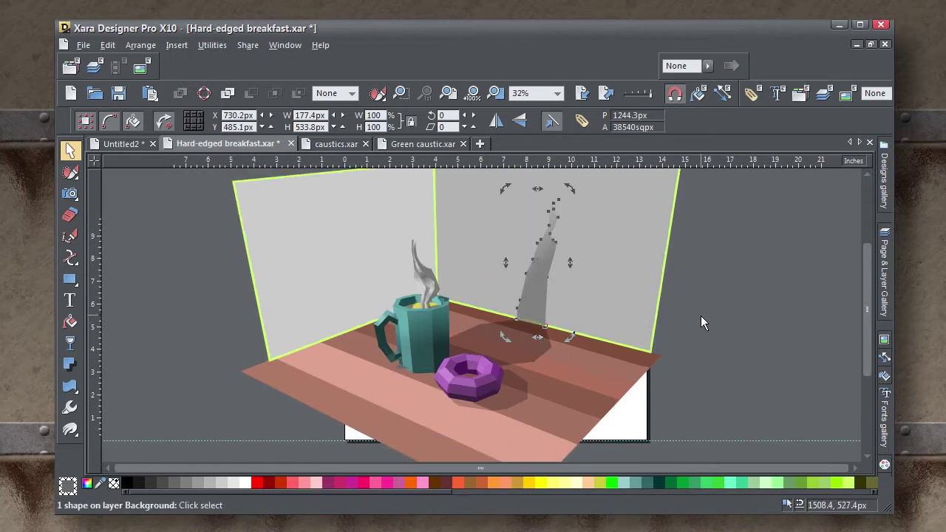
click(708, 319)
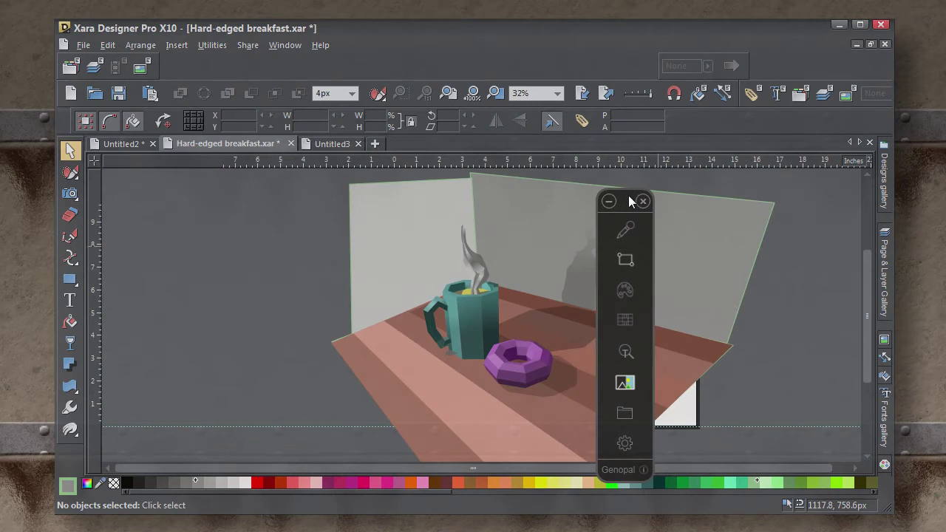
- Sample a Genopal colour palette from the mug and donut with the Image Color Picker
drag(628, 195, 668, 186)
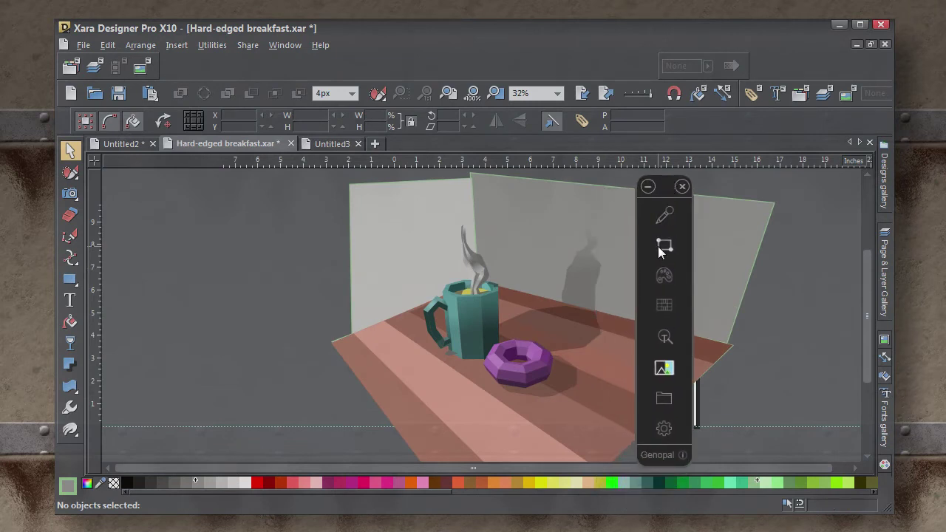
click(661, 250)
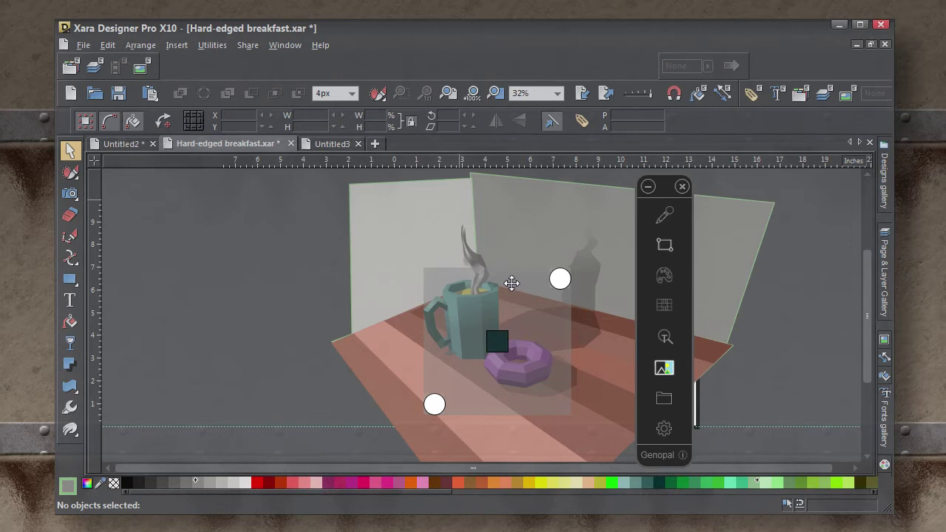
drag(560, 277, 643, 193)
drag(585, 255, 355, 404)
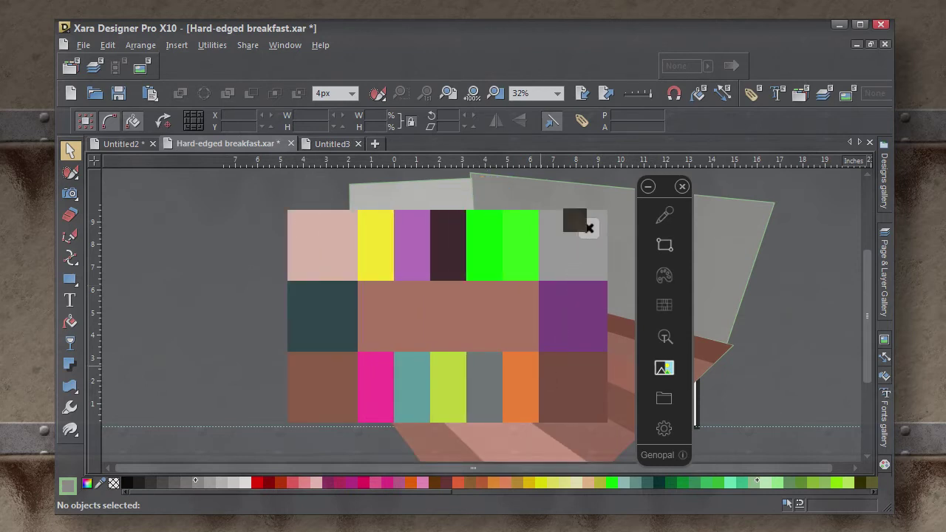
- Open the palette's detail view and browse through alternative palettes
drag(560, 218, 382, 215)
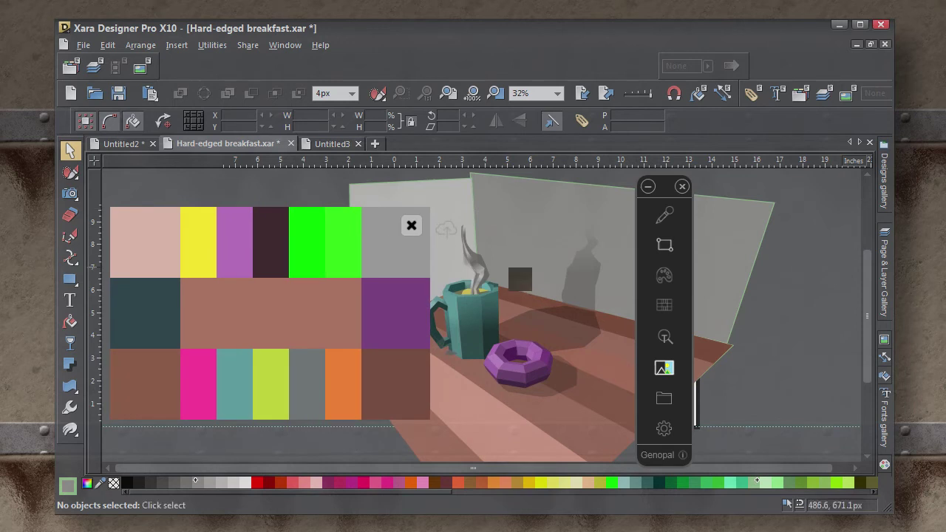
click(230, 376)
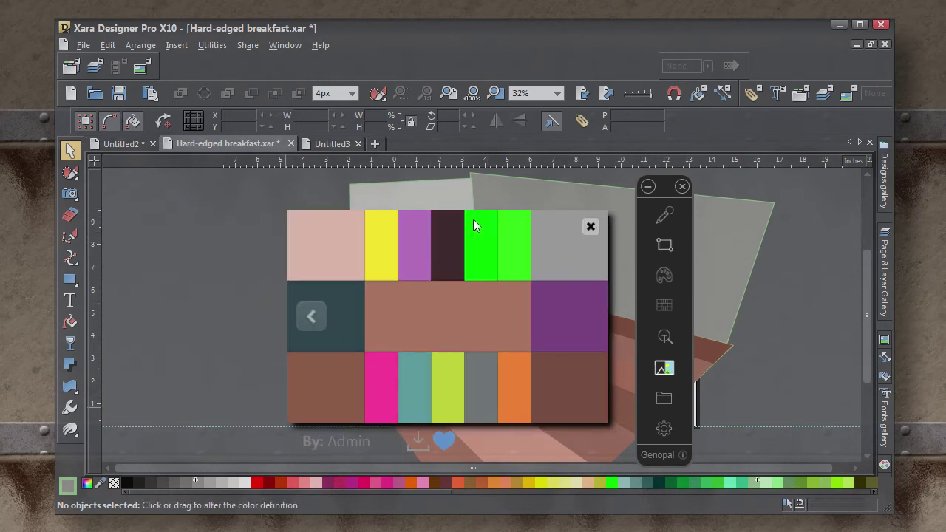
click(533, 215)
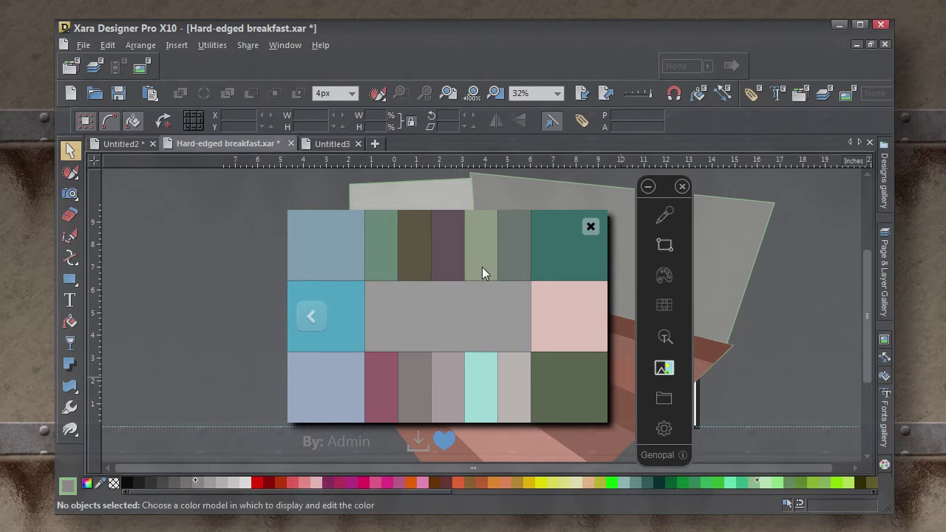
click(526, 368)
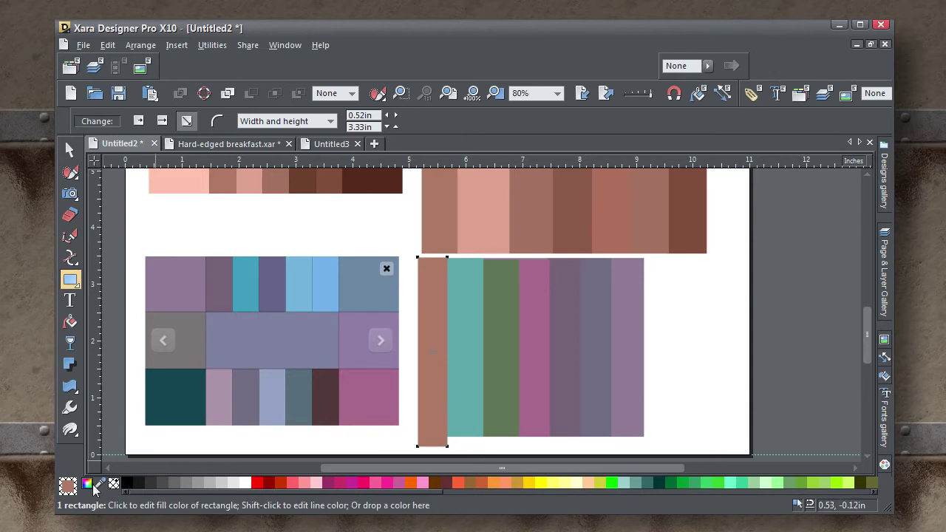
- Fill the sample rectangle with a purple from the palette and shorten it slightly
drag(99, 483, 186, 288)
click(70, 150)
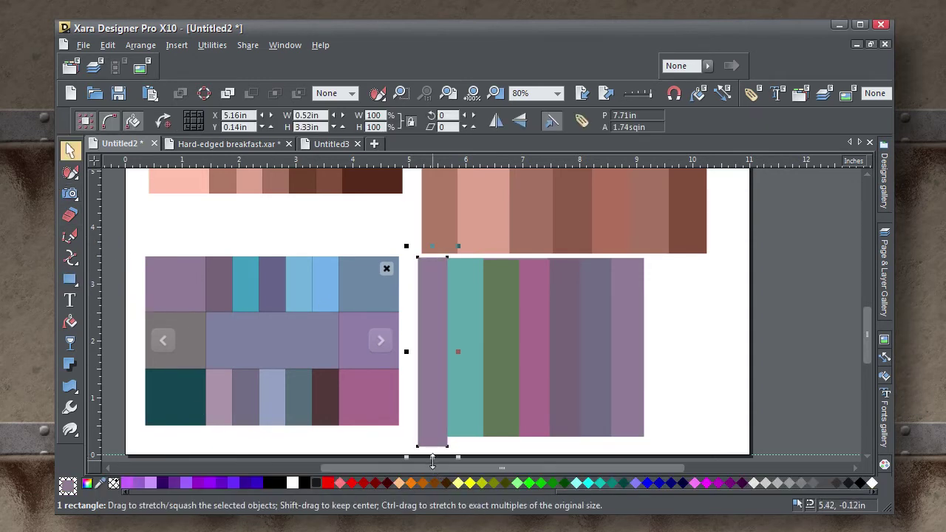
drag(433, 450, 433, 451)
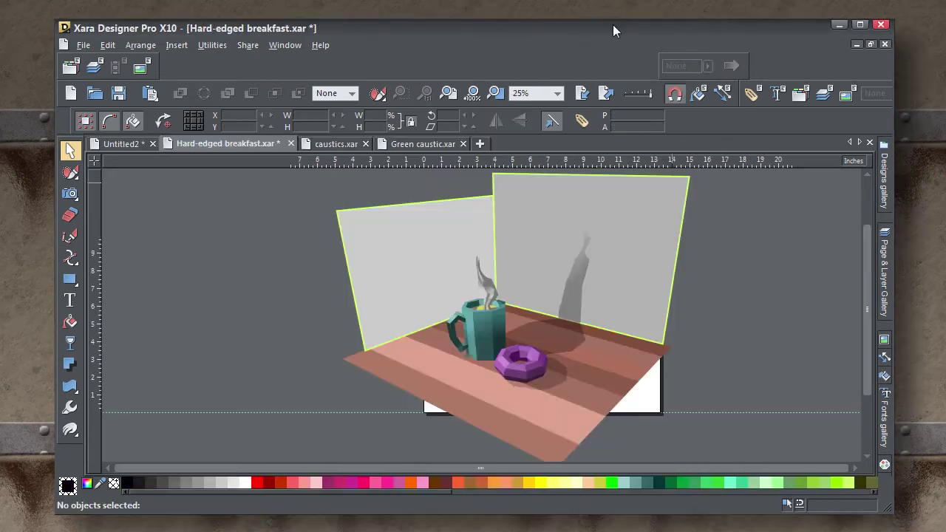
- Move the striped clipped group off the mug to the floor on its left
click(450, 316)
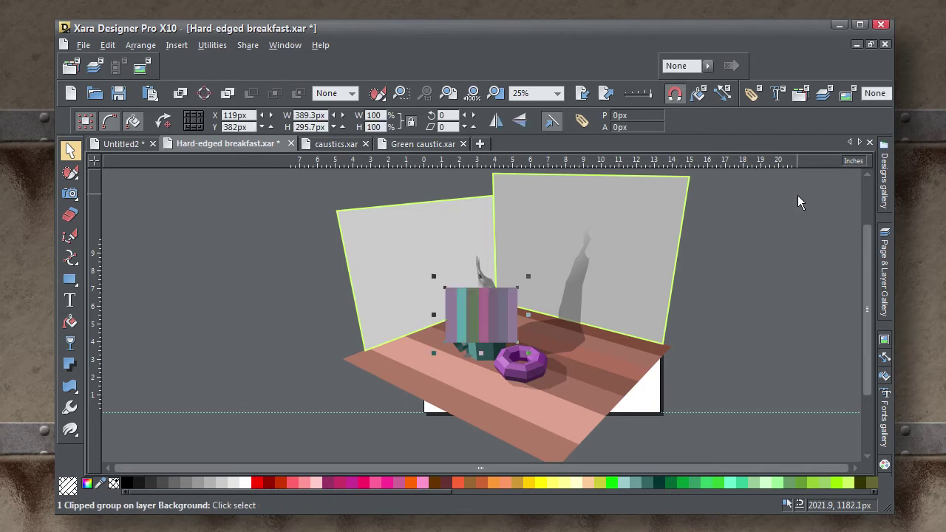
scroll(441, 290, up, 2)
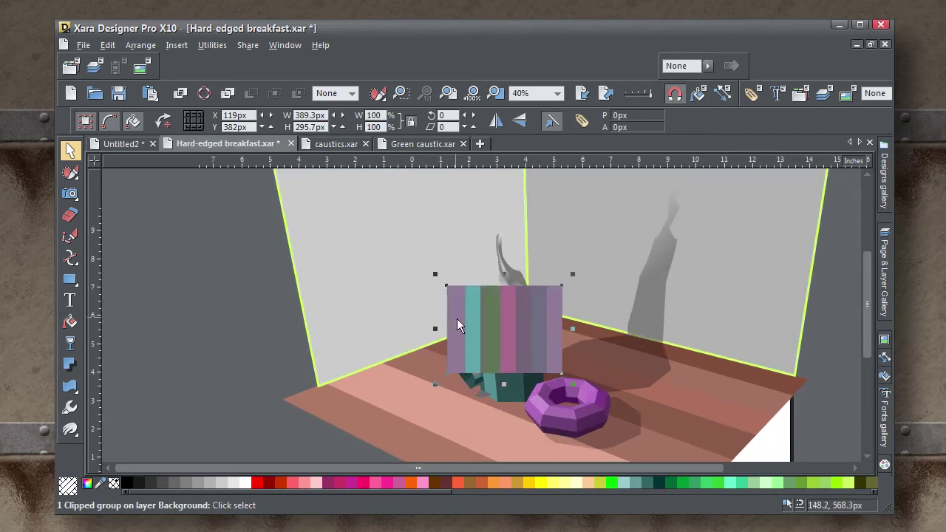
drag(457, 318, 331, 337)
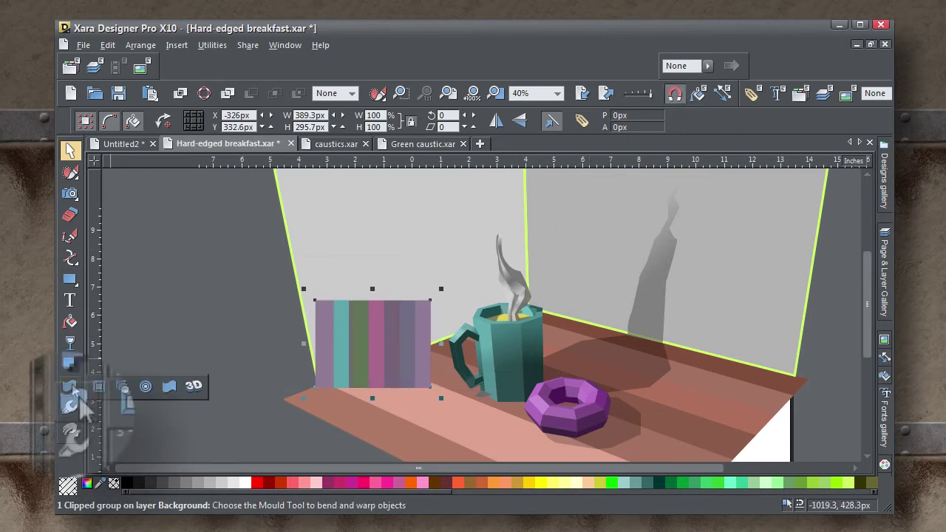
- Apply a rectangular perspective mould to the striped group, fitting its corners to the left wall
click(70, 387)
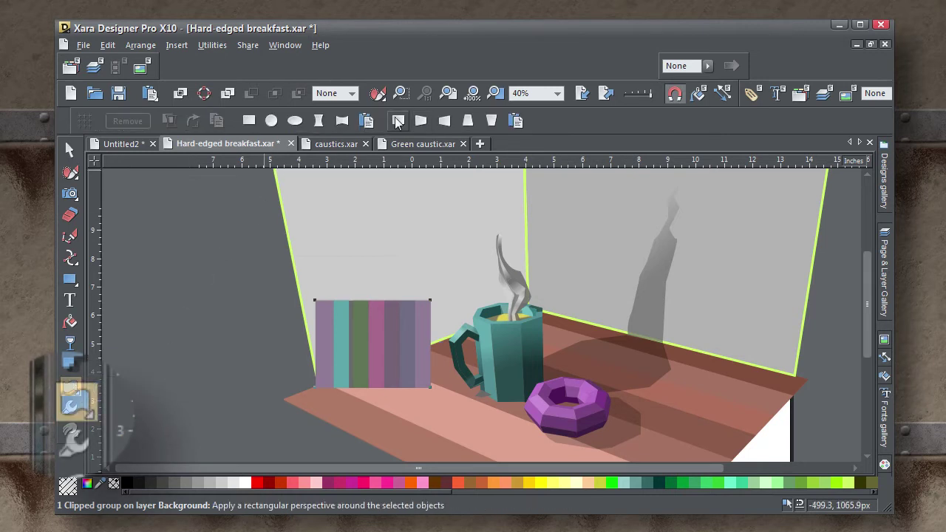
click(397, 120)
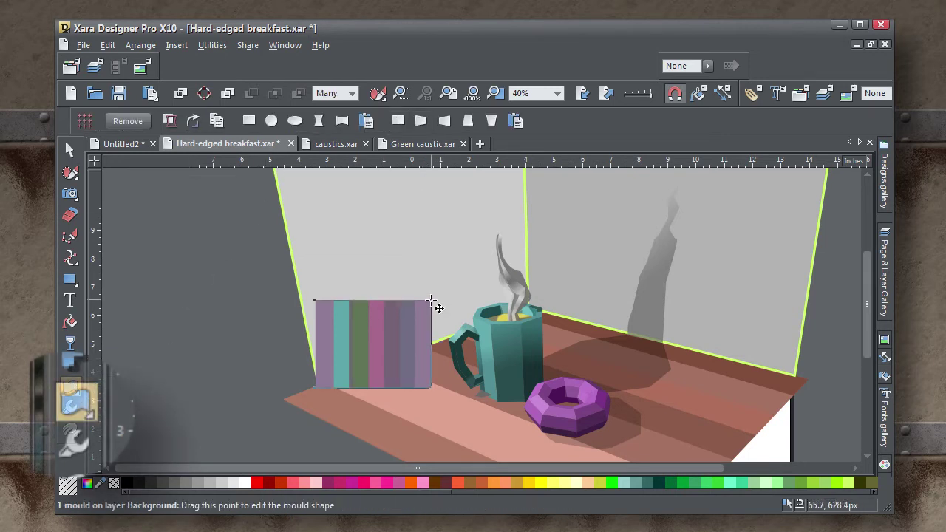
drag(431, 300, 482, 189)
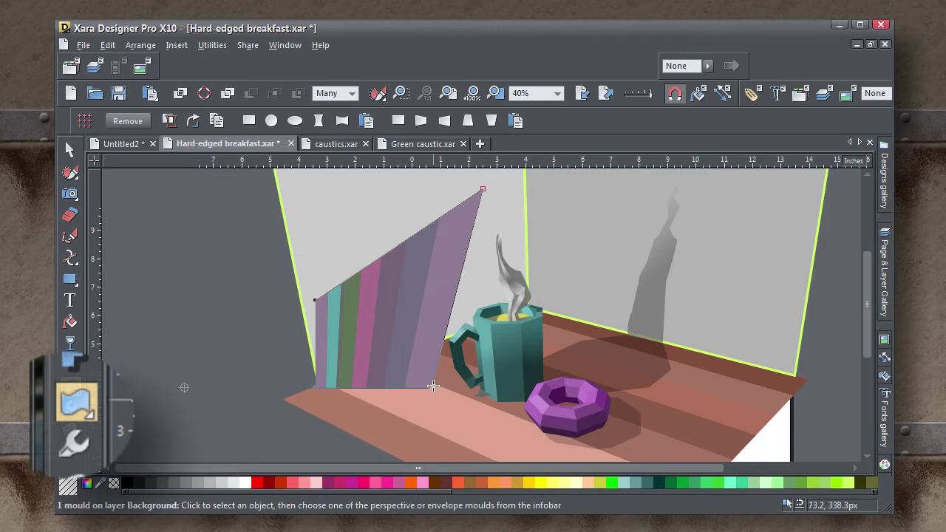
drag(431, 388, 529, 305)
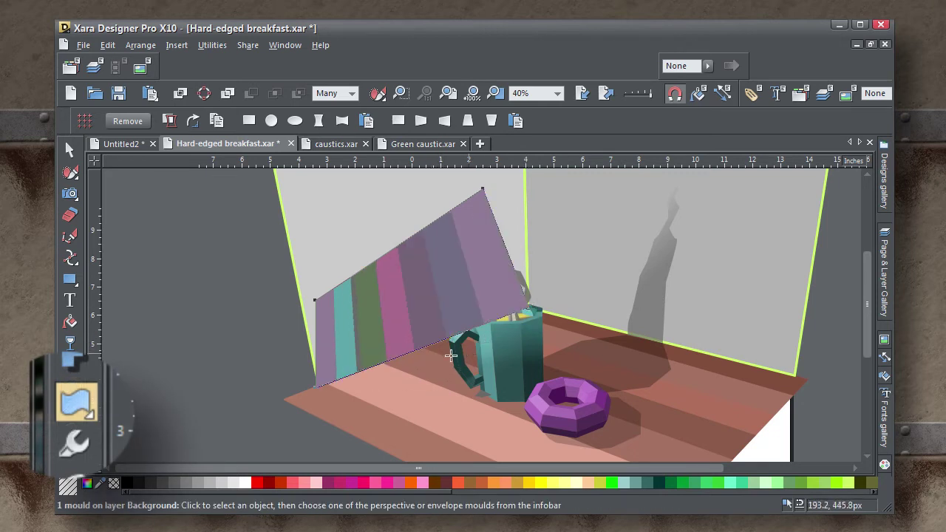
drag(396, 313, 495, 414)
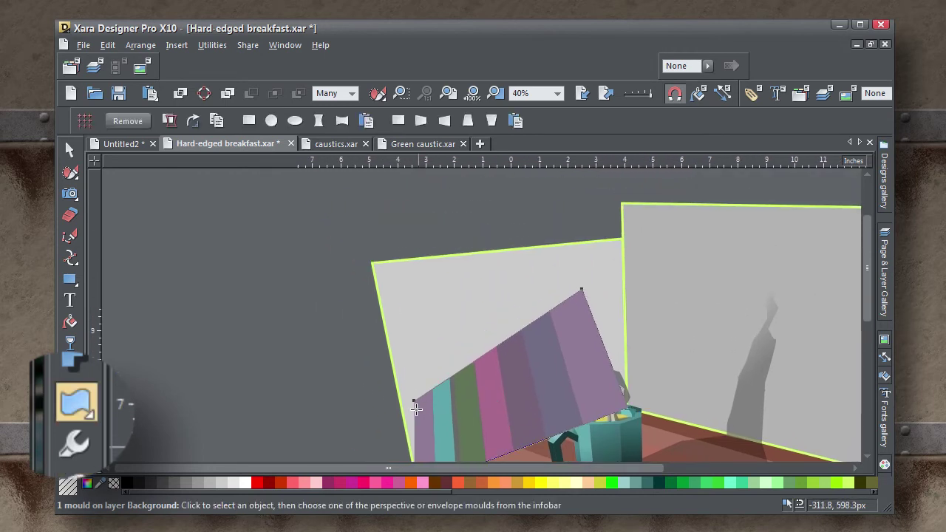
drag(414, 401, 370, 264)
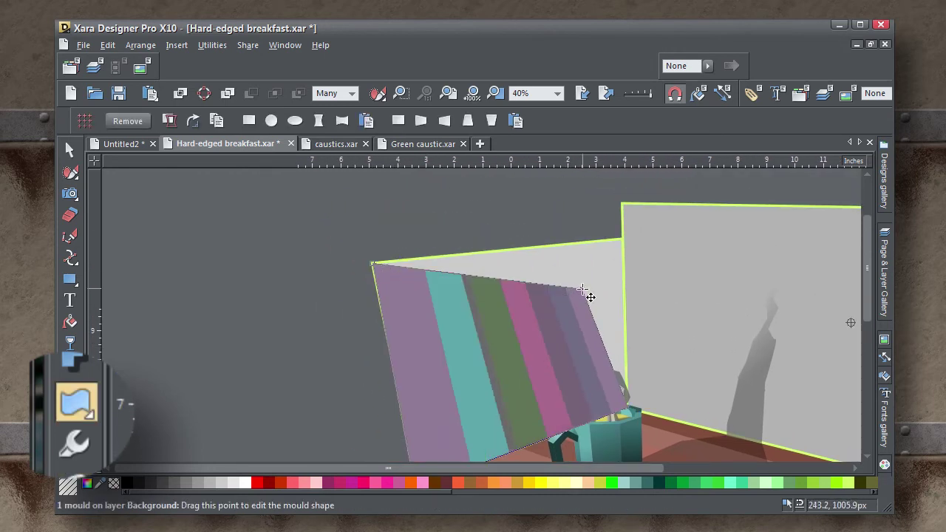
drag(582, 289, 630, 249)
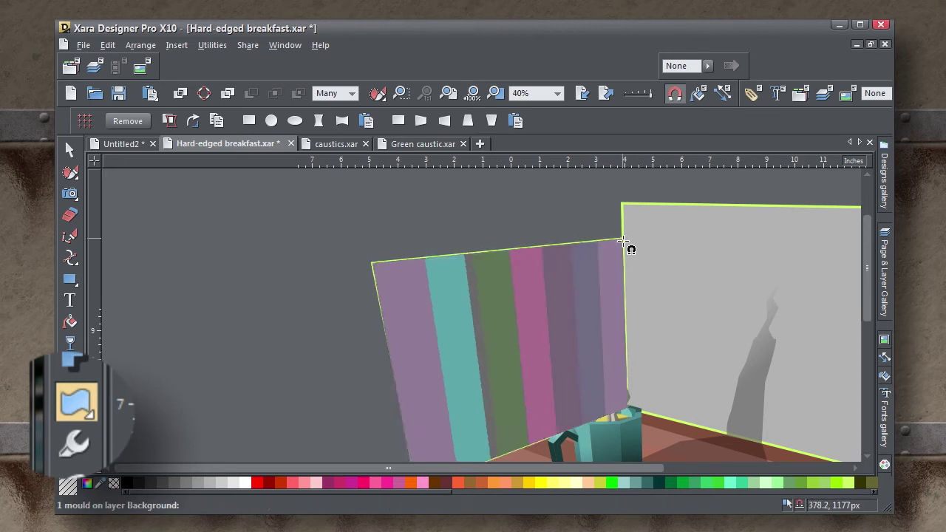
- Switch to the Untitled2 document and select its clipped stripe swatch group
click(70, 151)
click(501, 354)
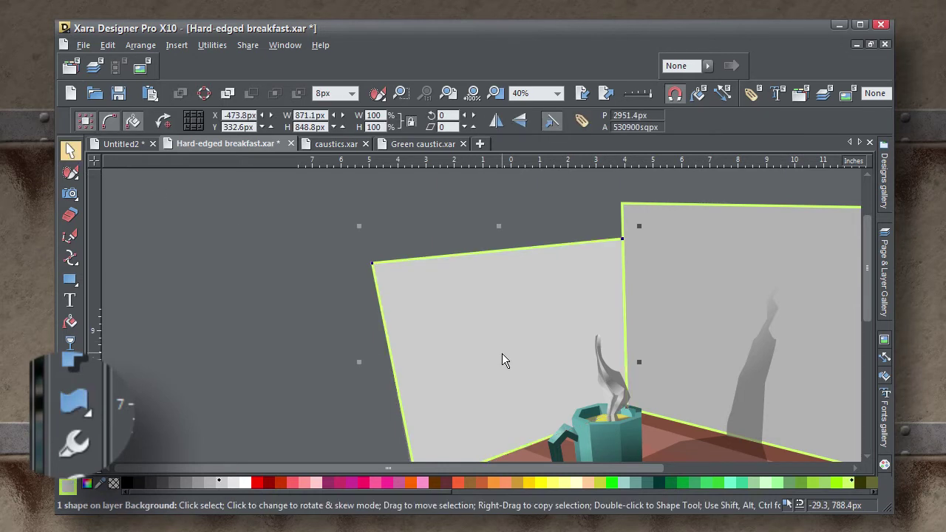
key(Escape)
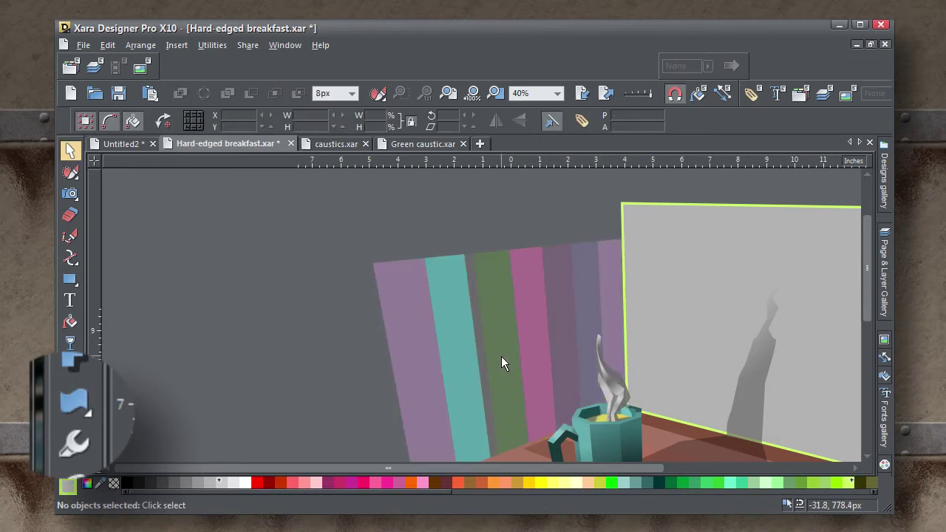
drag(501, 356, 295, 346)
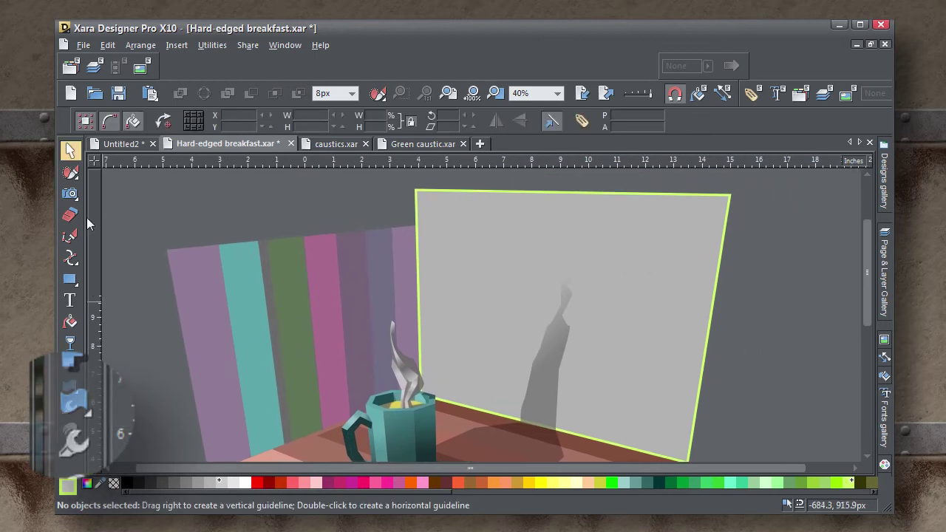
click(120, 145)
click(496, 345)
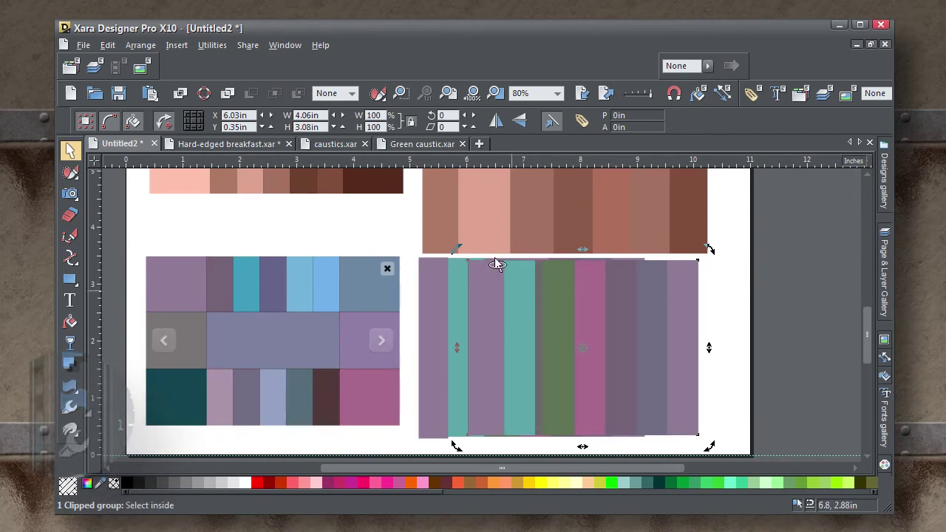
- Paste the stripe group into Hard-edged breakfast and perspective-mould it onto the right wall
click(226, 143)
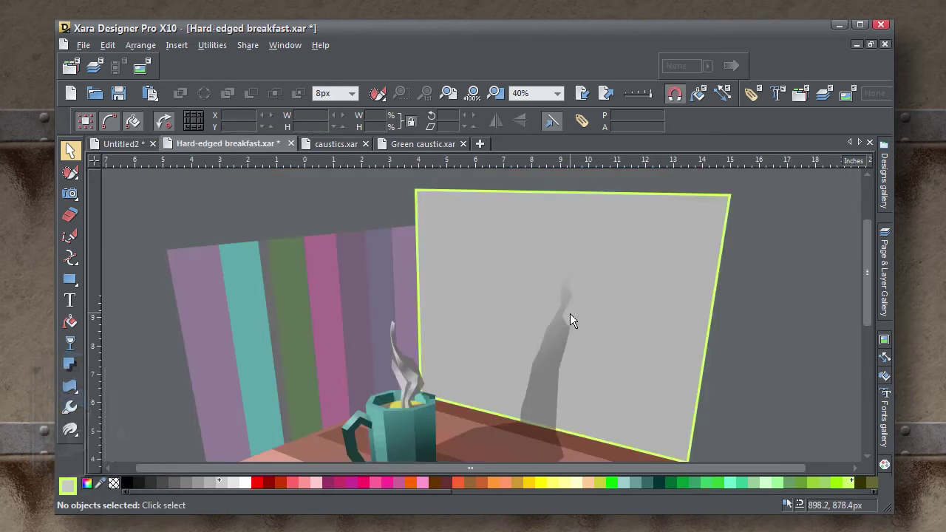
key(ctrl+v)
drag(461, 297, 457, 332)
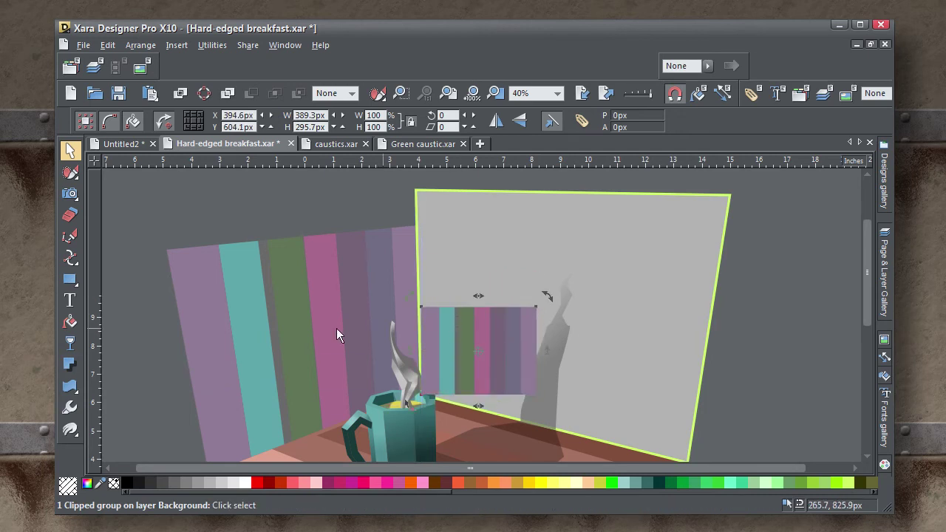
click(69, 385)
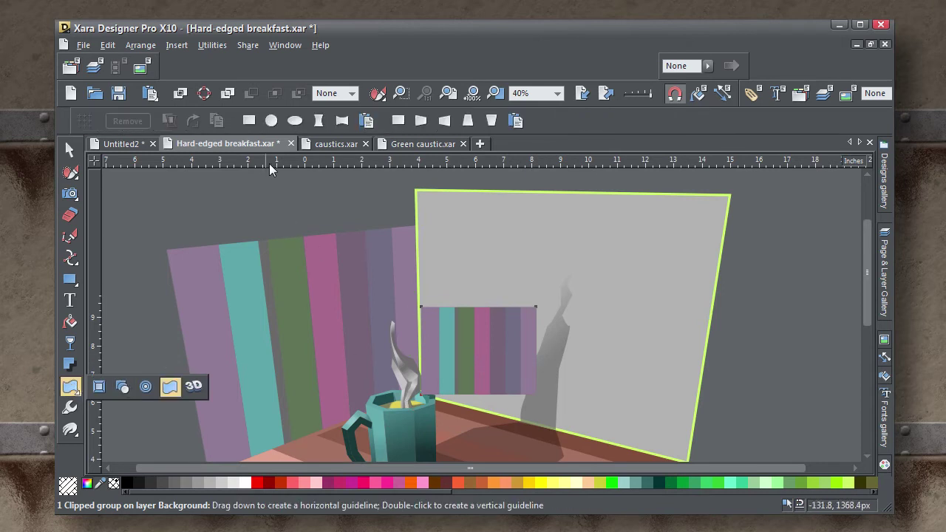
click(397, 121)
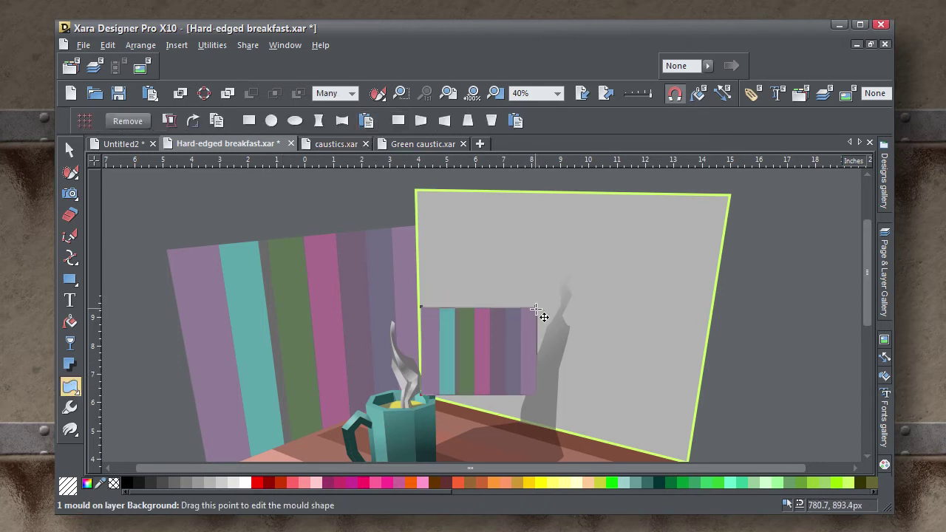
drag(536, 306, 729, 196)
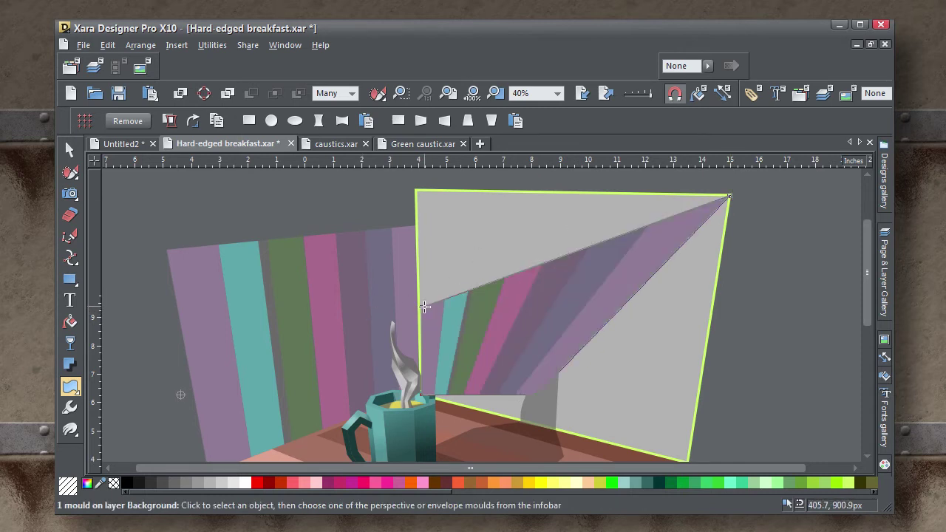
drag(421, 307, 423, 276)
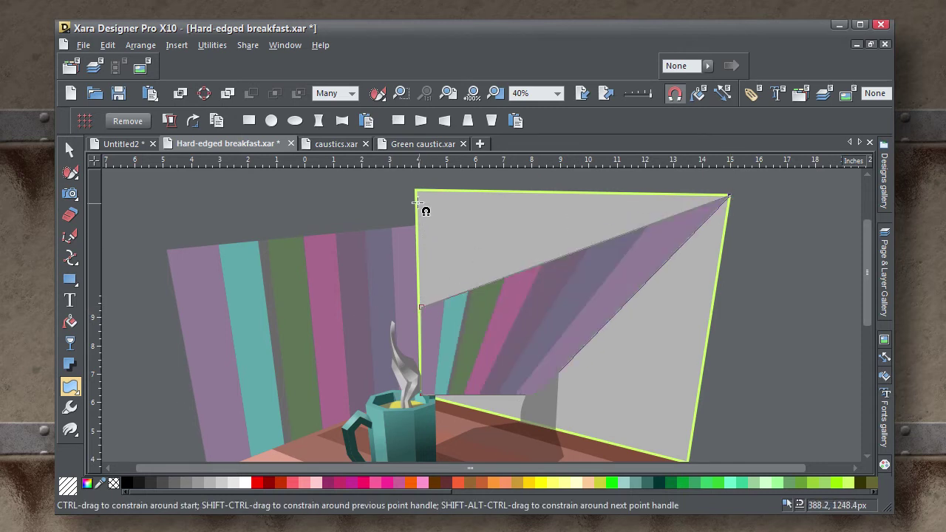
drag(418, 203, 415, 191)
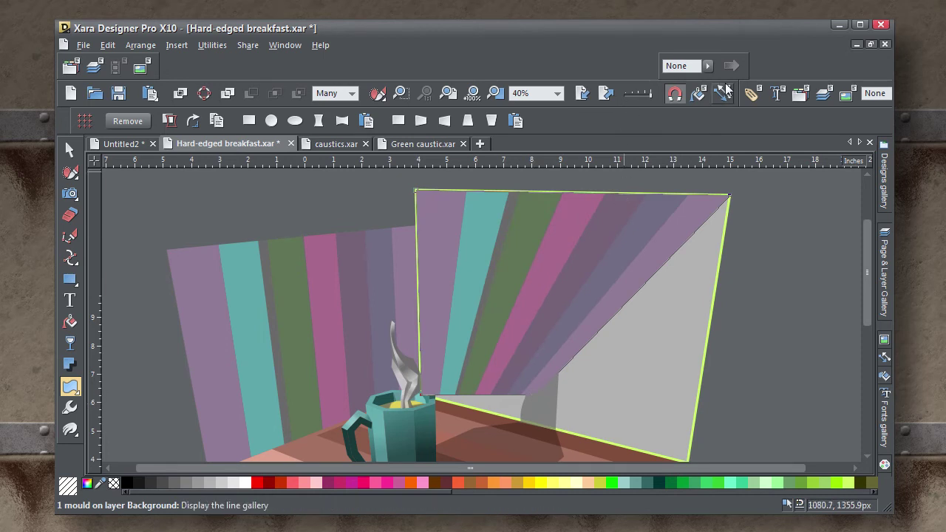
- Check the stripes against the wall edges in outline view, then restore full-colour display
click(708, 66)
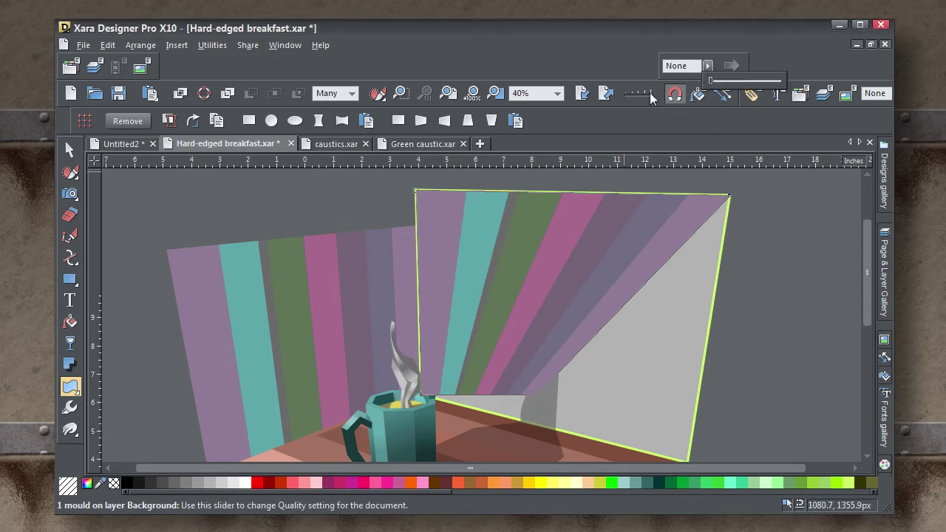
click(602, 96)
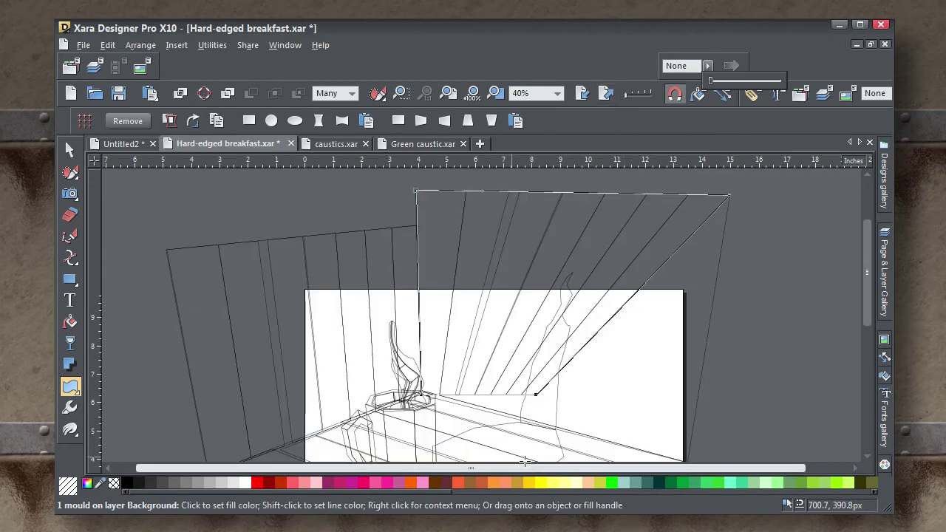
drag(542, 401, 687, 449)
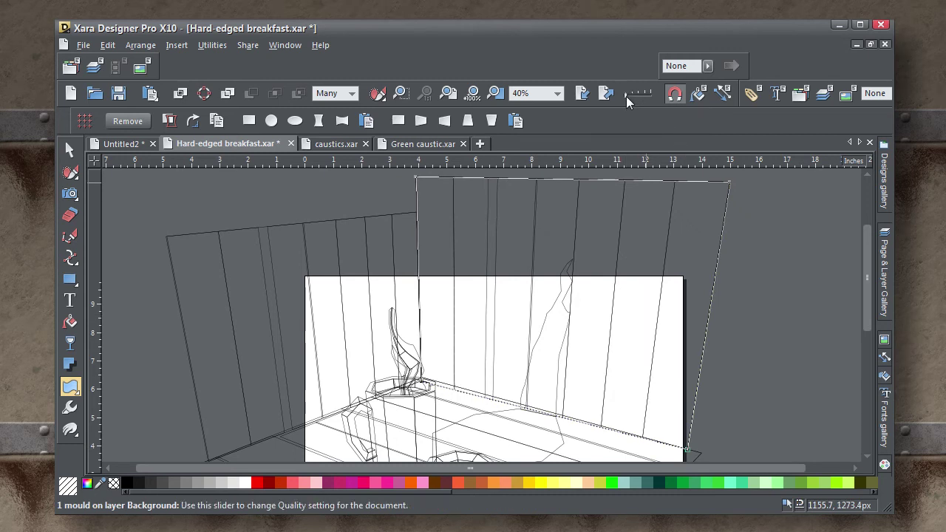
click(708, 107)
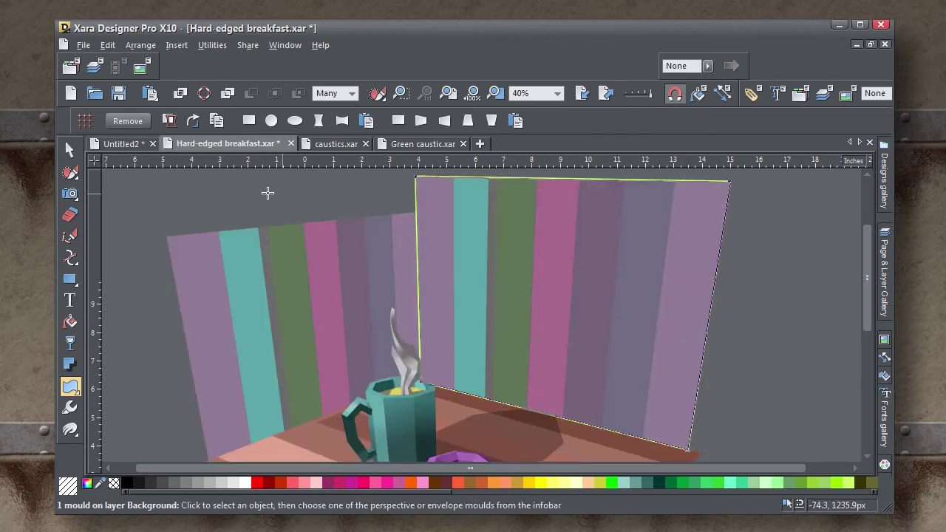
- Delete the grey right-wall panel and its shadow from beneath the stripes
click(71, 150)
click(616, 335)
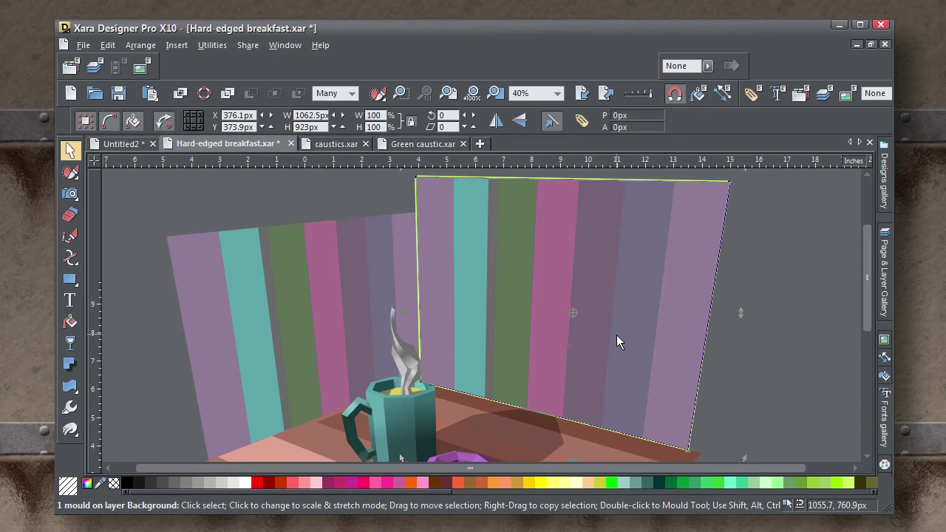
ctrl+click(616, 336)
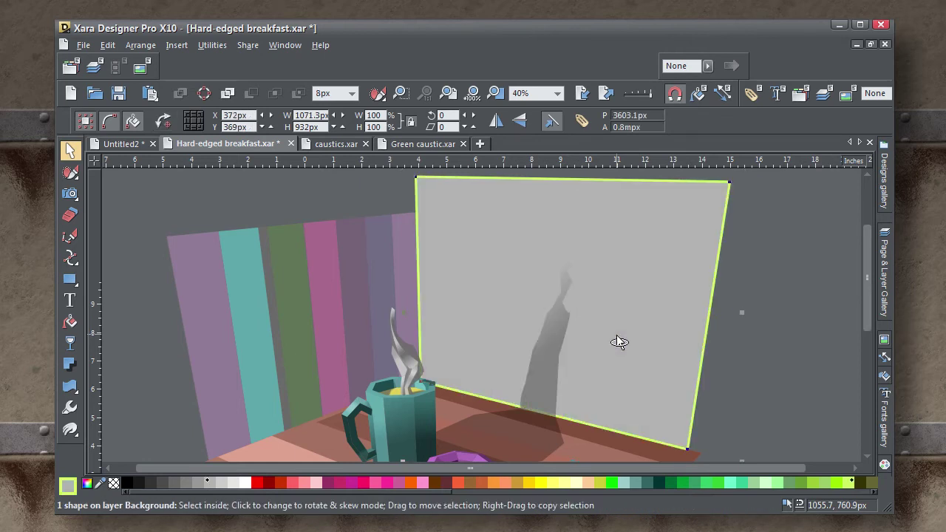
key(Delete)
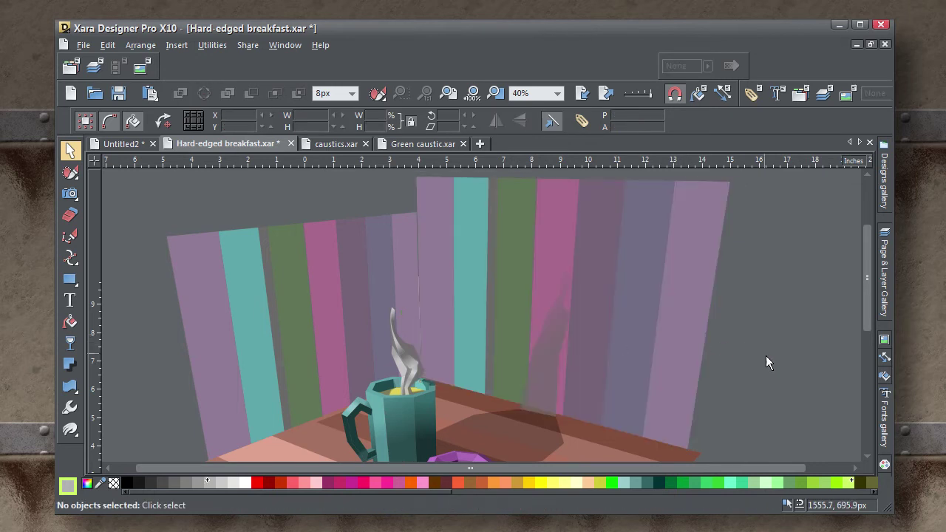
scroll(775, 361, down, 1)
scroll(494, 261, up, 2)
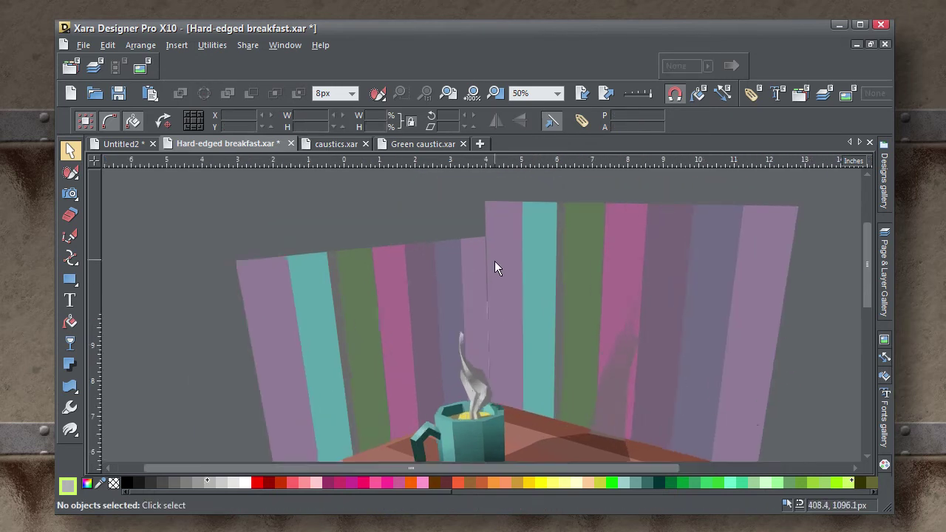
- Nudge the stripe mould's corner to close the seam between the walls
click(465, 250)
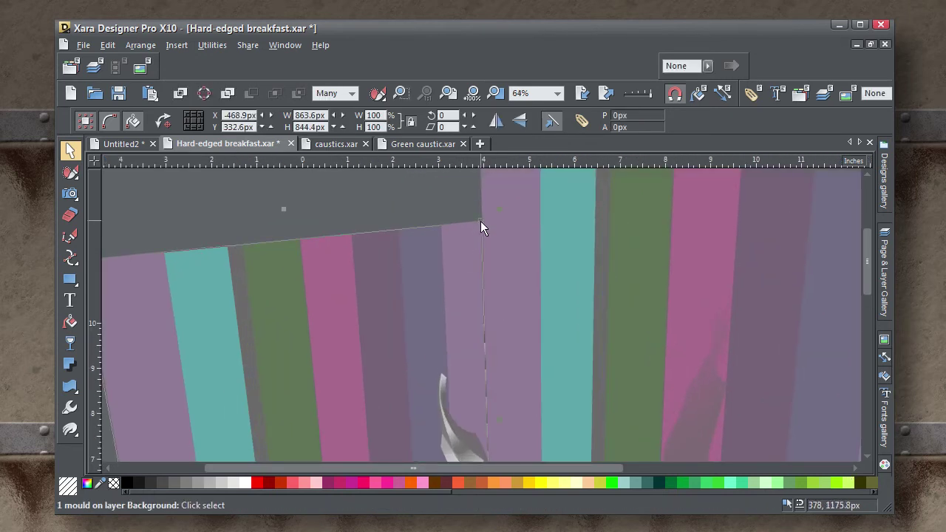
drag(480, 219, 485, 215)
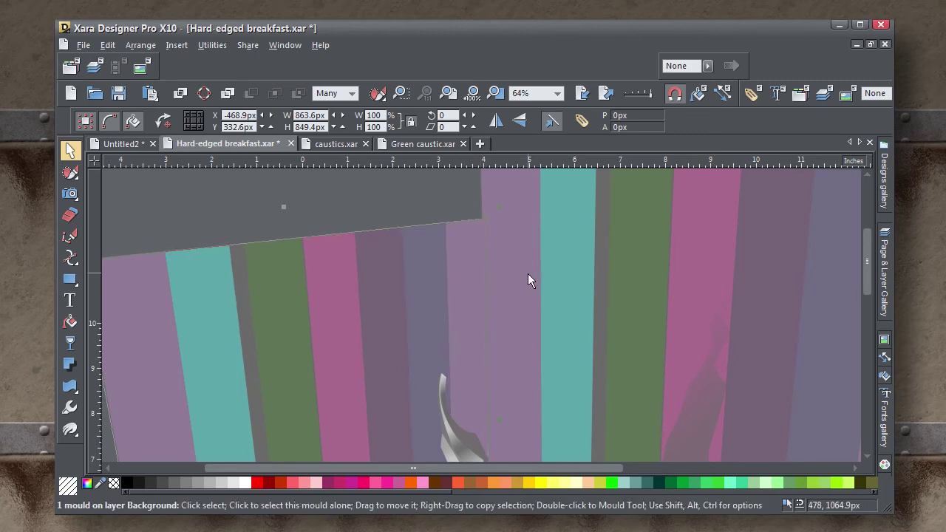
scroll(596, 329, down, 3)
click(686, 421)
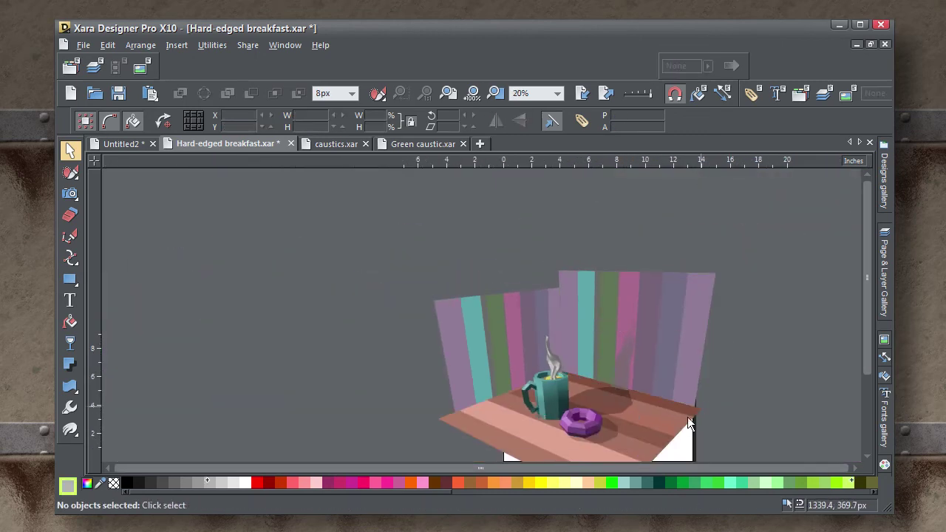
drag(613, 446, 527, 395)
- Give the wall shadow Stained glass transparency with an upward linear fade
key(F2)
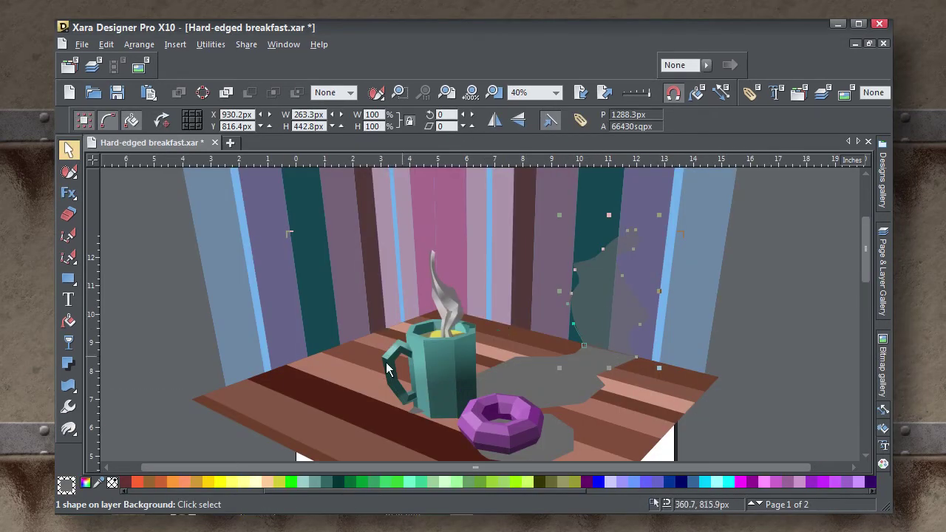
click(69, 341)
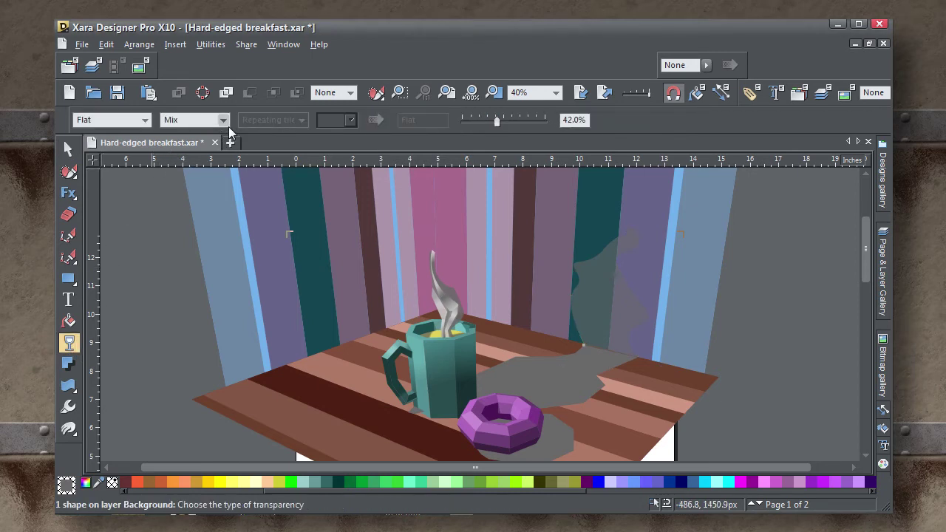
click(225, 121)
click(206, 140)
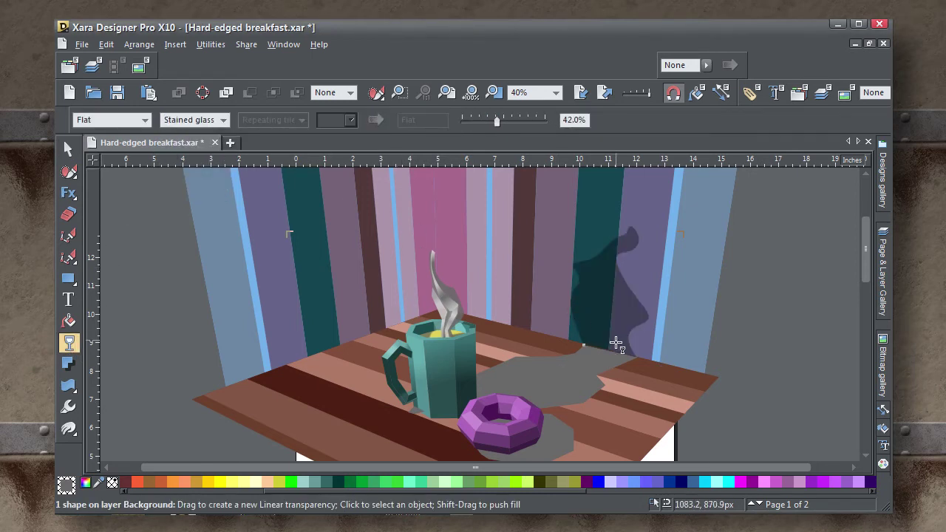
drag(604, 318, 614, 237)
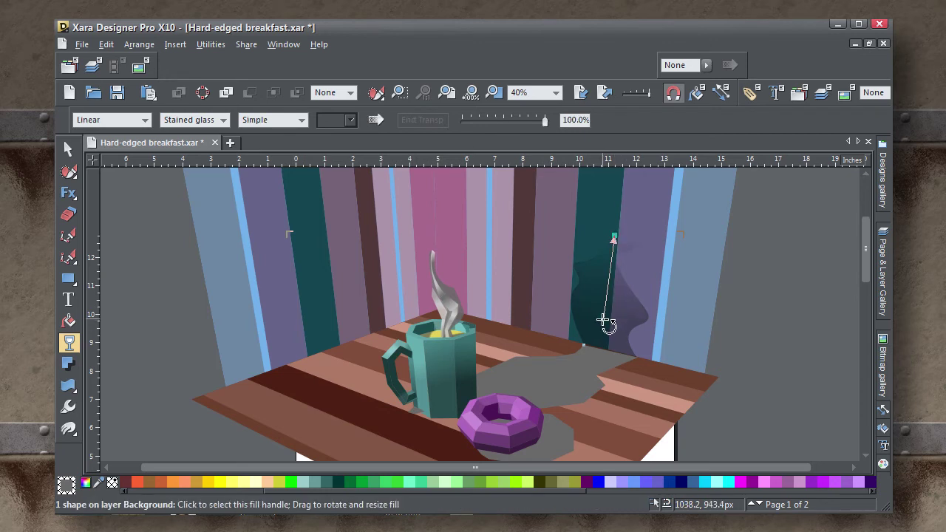
drag(605, 319, 605, 325)
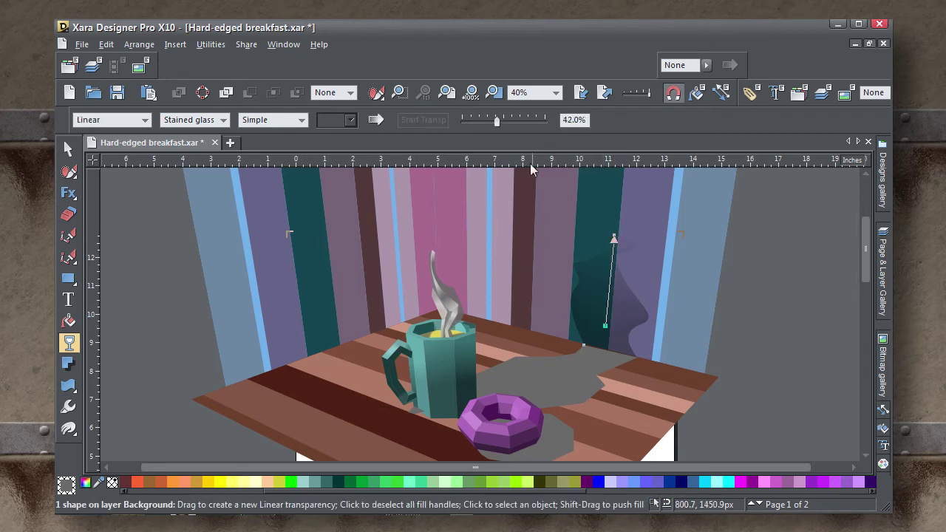
drag(496, 116, 514, 123)
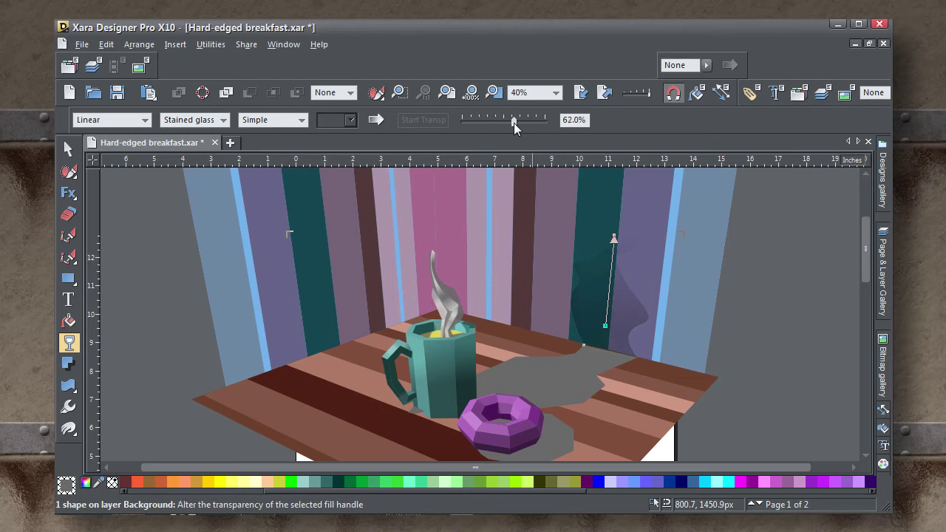
- Give the table shadow Stained glass transparency at 36.5%
click(554, 382)
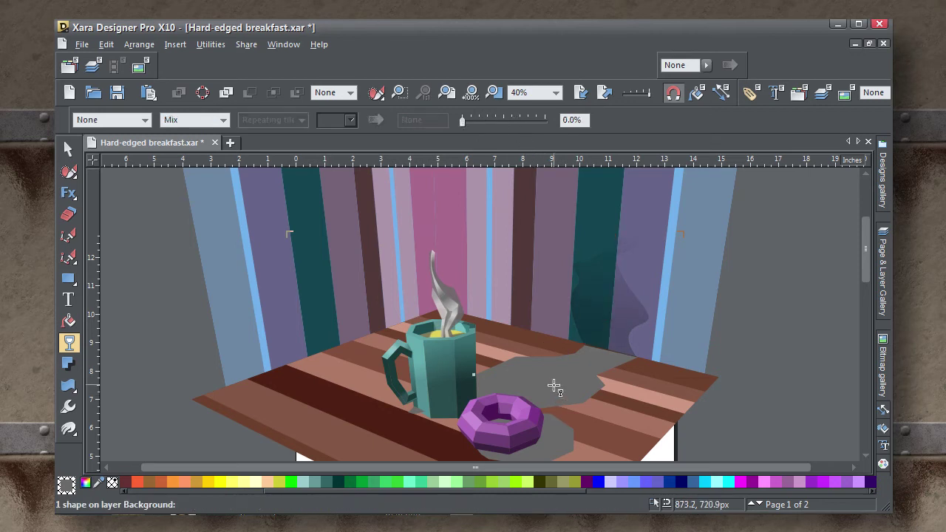
click(225, 119)
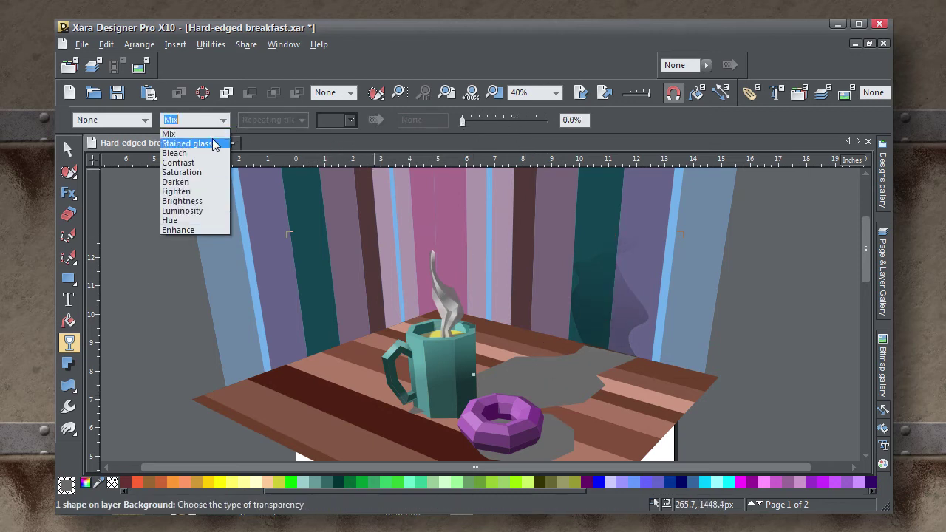
click(190, 142)
drag(464, 120, 493, 127)
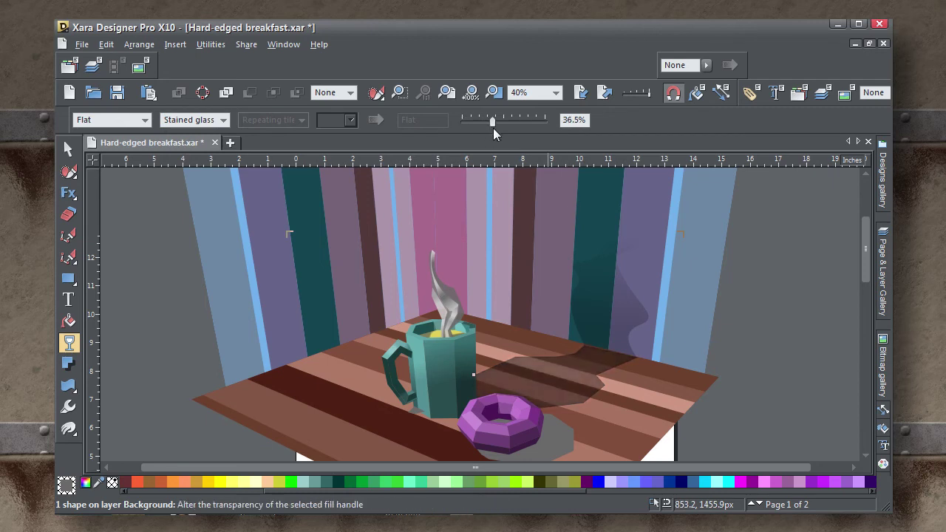
- Give the donut's shadow Stained glass transparency at 45.5%
click(561, 438)
click(224, 119)
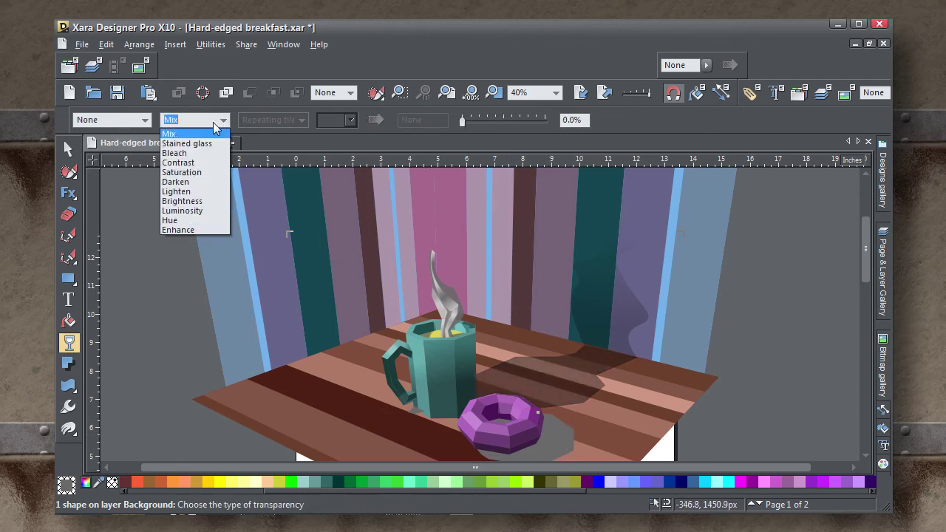
click(214, 143)
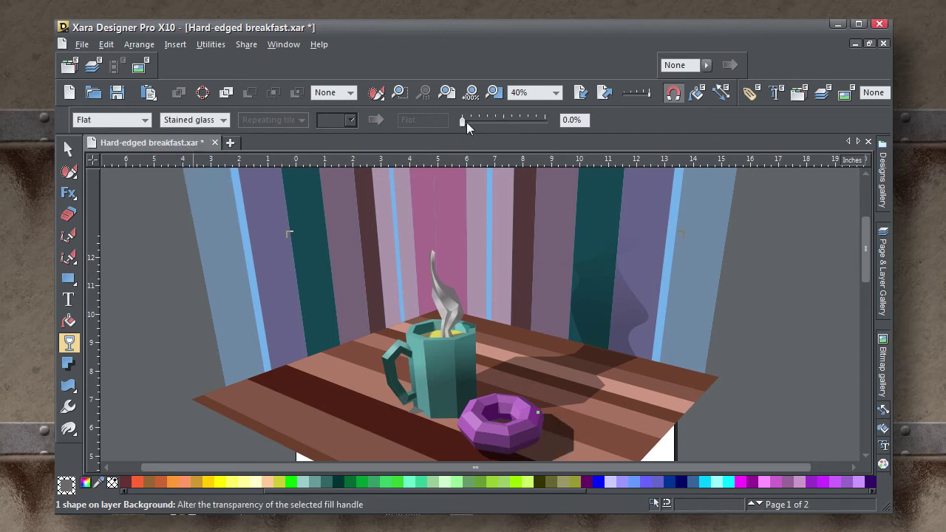
drag(465, 122, 500, 126)
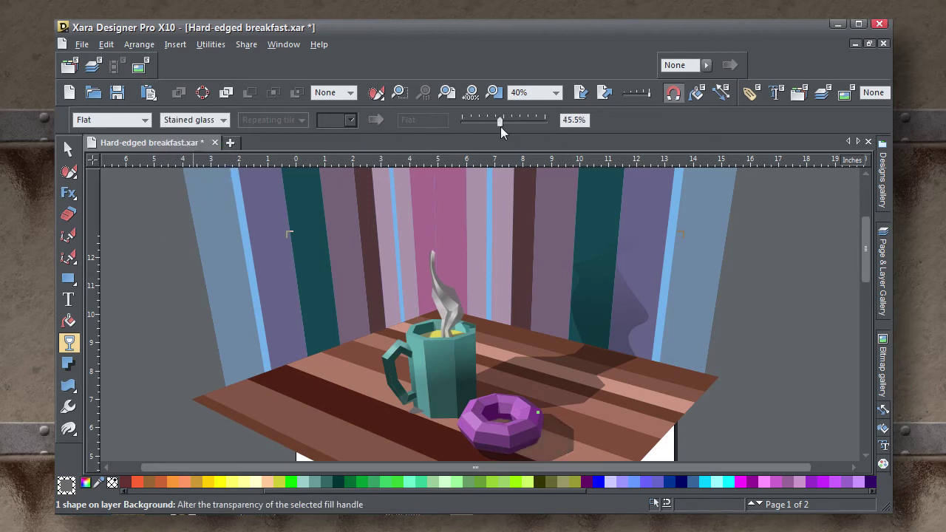
click(68, 148)
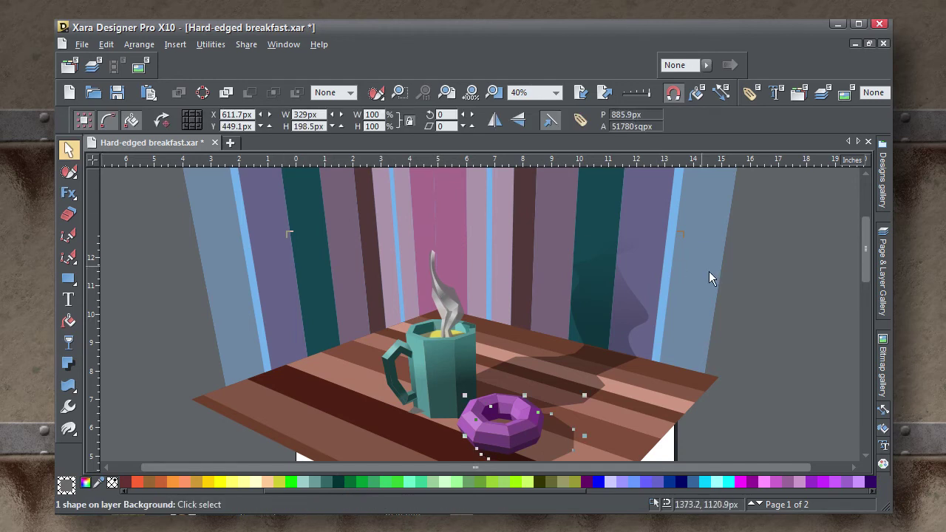
- Deselect the donut's shadow and pan the view toward the left wall
click(779, 288)
key(shift+F8)
drag(781, 288, 804, 331)
key(F2)
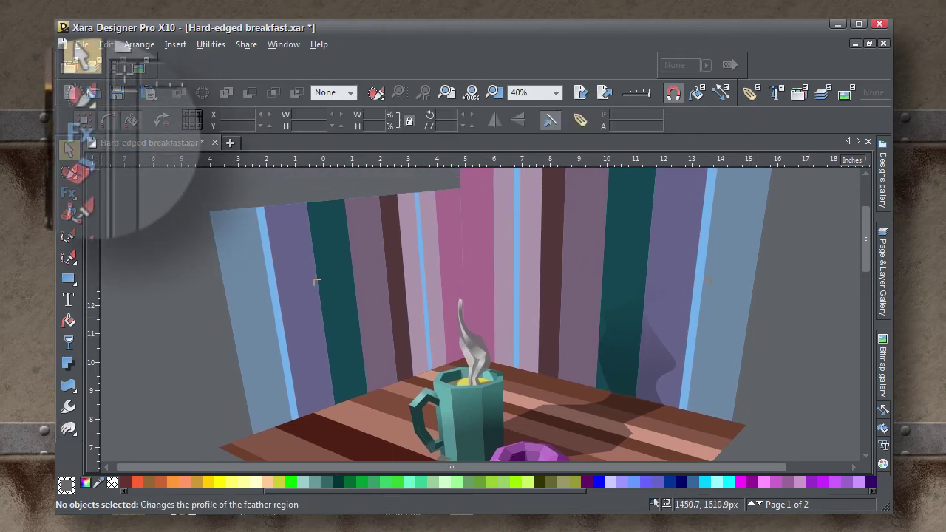
click(68, 191)
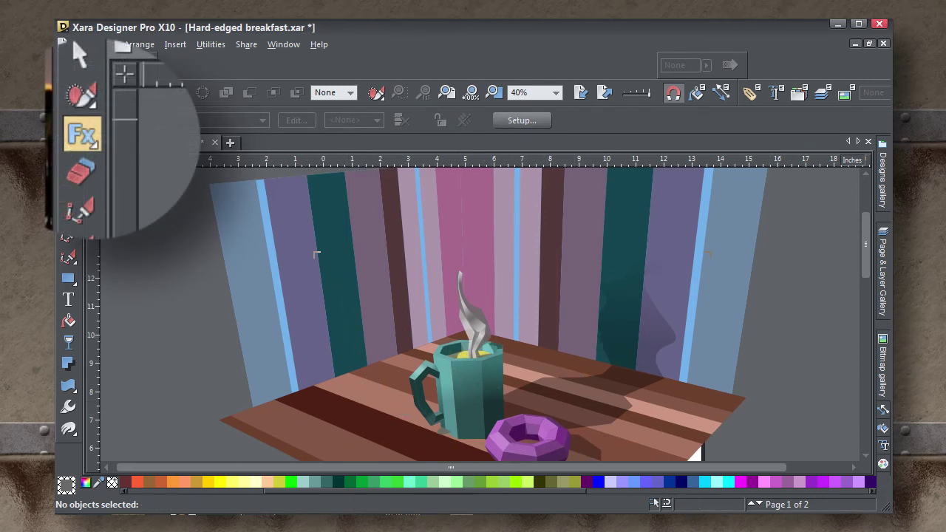
click(67, 148)
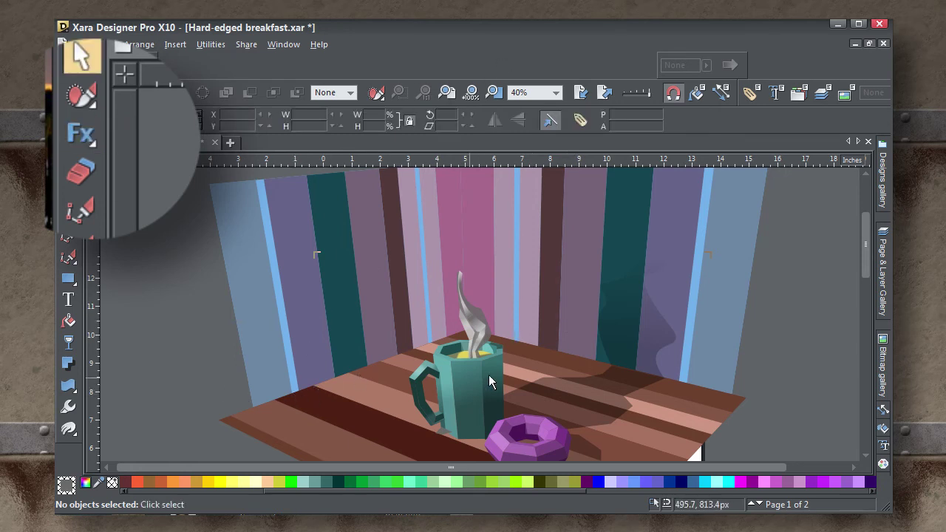
- Add a Color filter > Shade curve live effect to the left striped wall
click(251, 224)
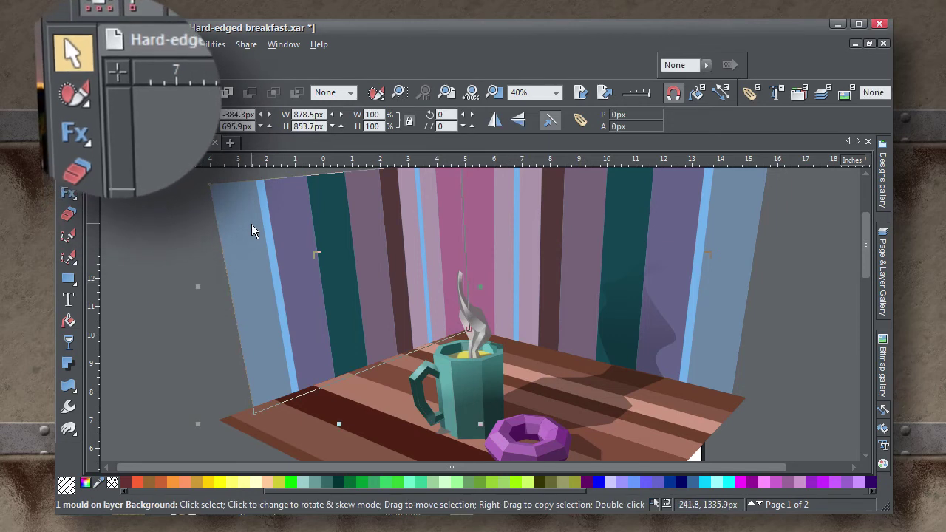
click(69, 193)
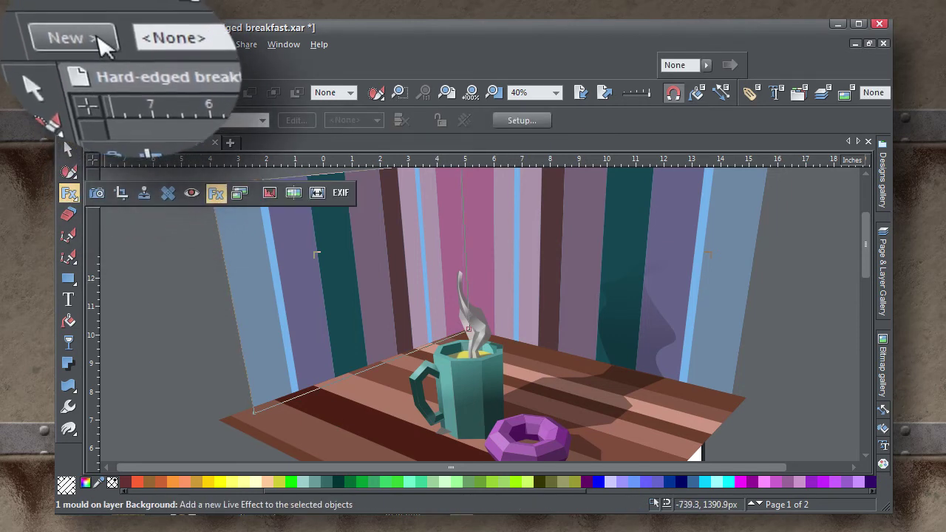
click(95, 120)
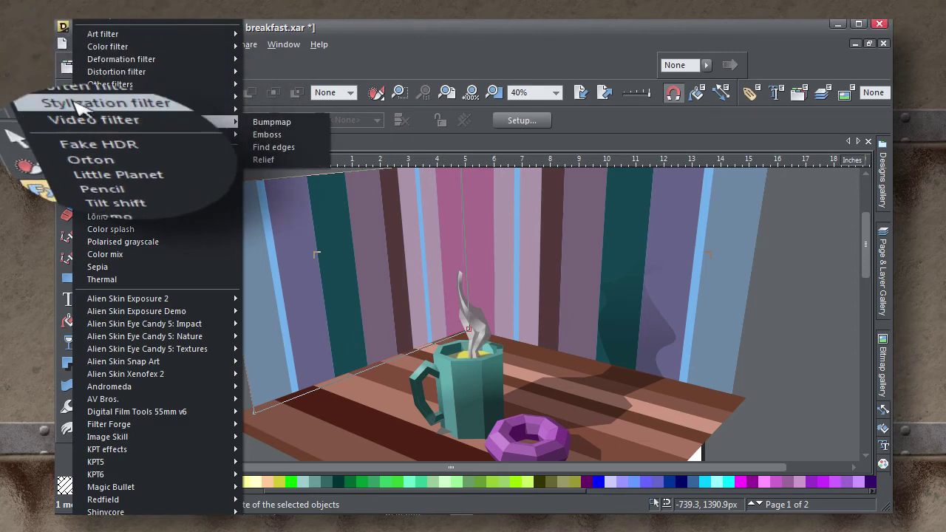
mouse_move(107, 46)
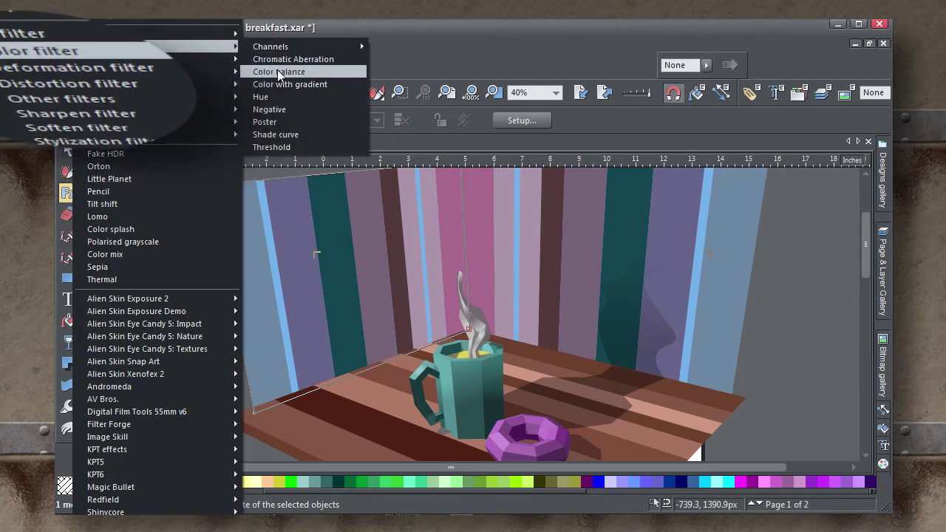
click(273, 134)
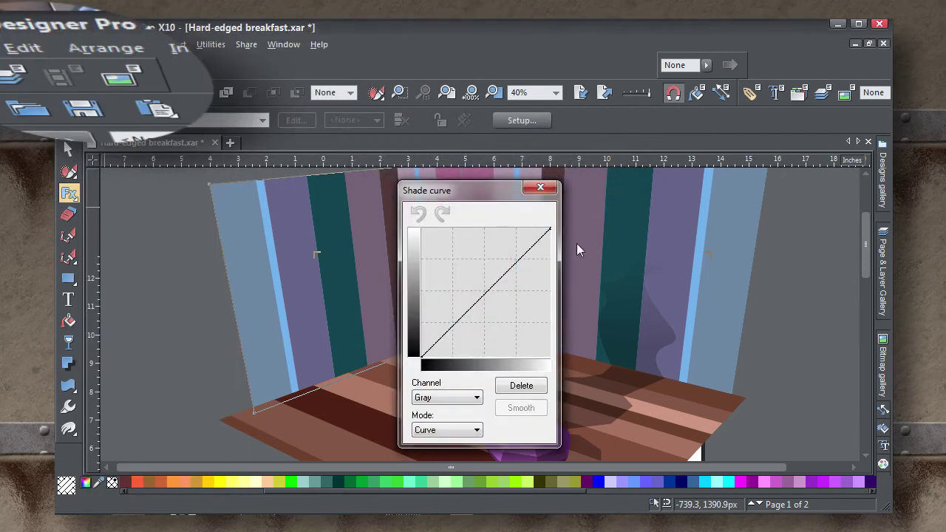
- Bow the left wall's Shade curve downward to darken its stripes, then close the curve dialog
drag(507, 196, 757, 192)
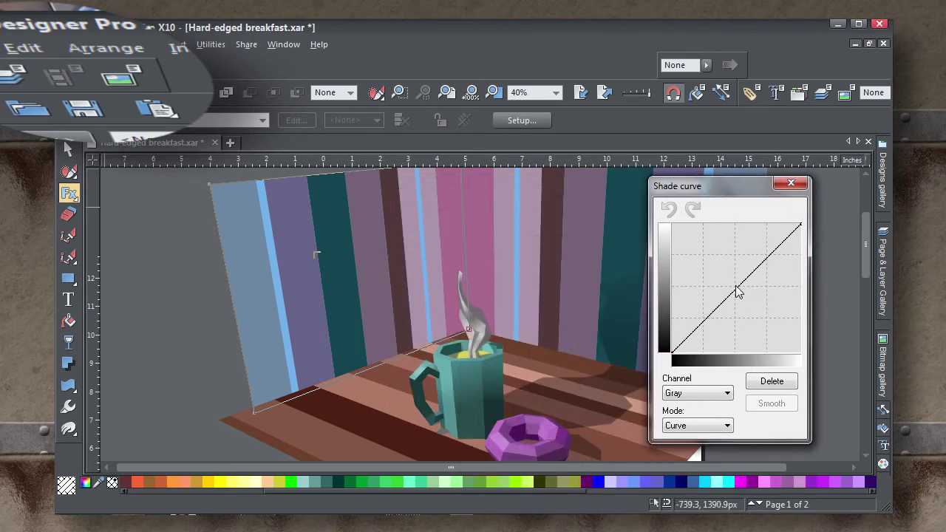
drag(737, 292, 743, 304)
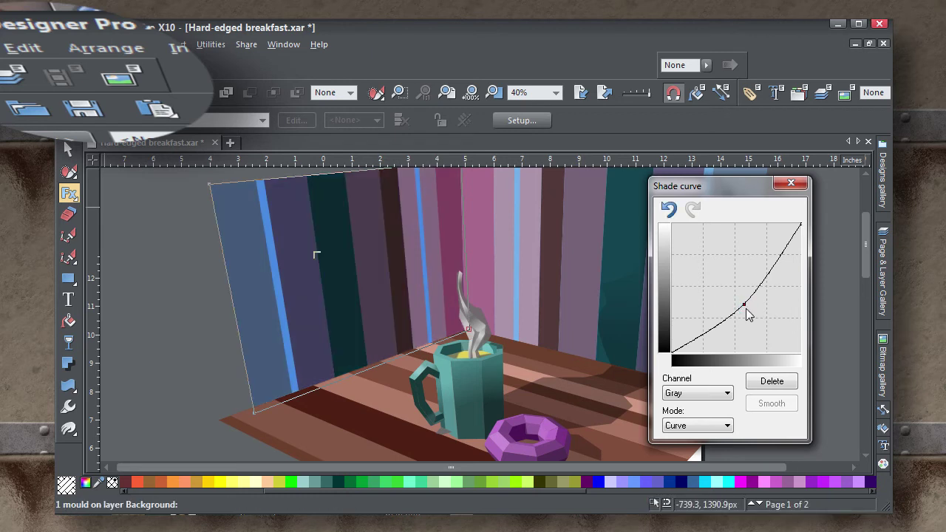
click(798, 226)
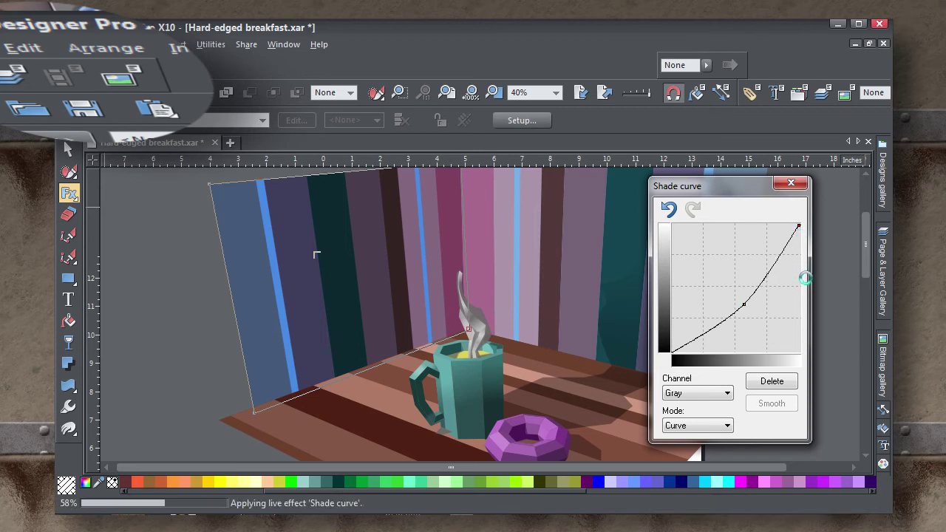
click(744, 304)
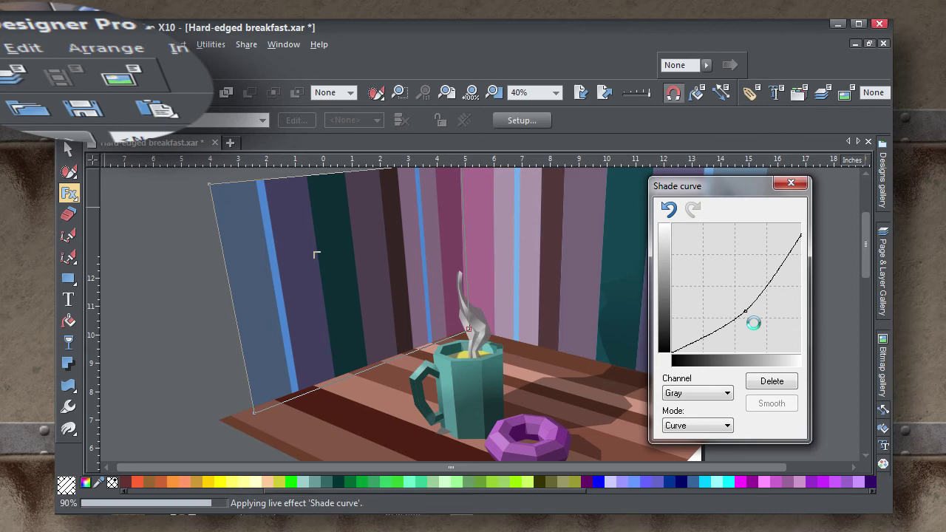
click(790, 183)
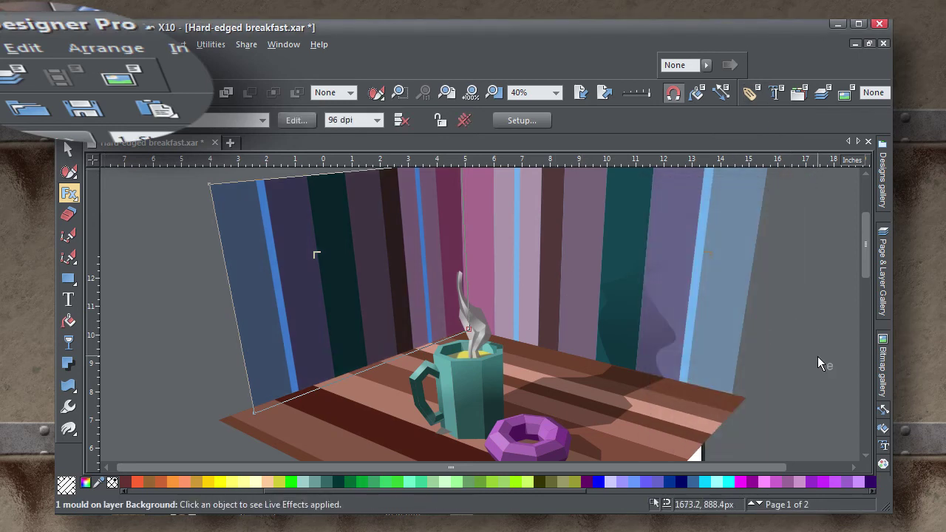
click(816, 358)
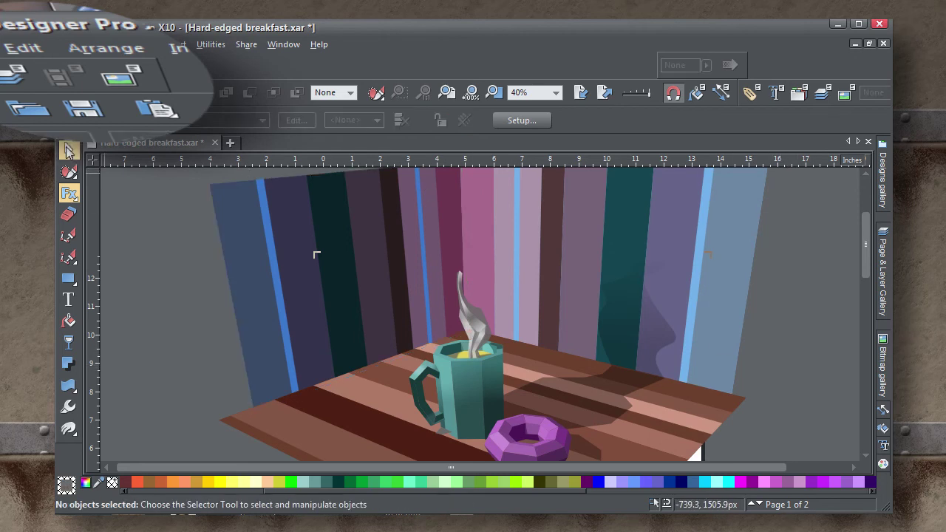
- Draw a cropping rectangle framing the mug and donut
click(69, 150)
scroll(122, 264, down, 2)
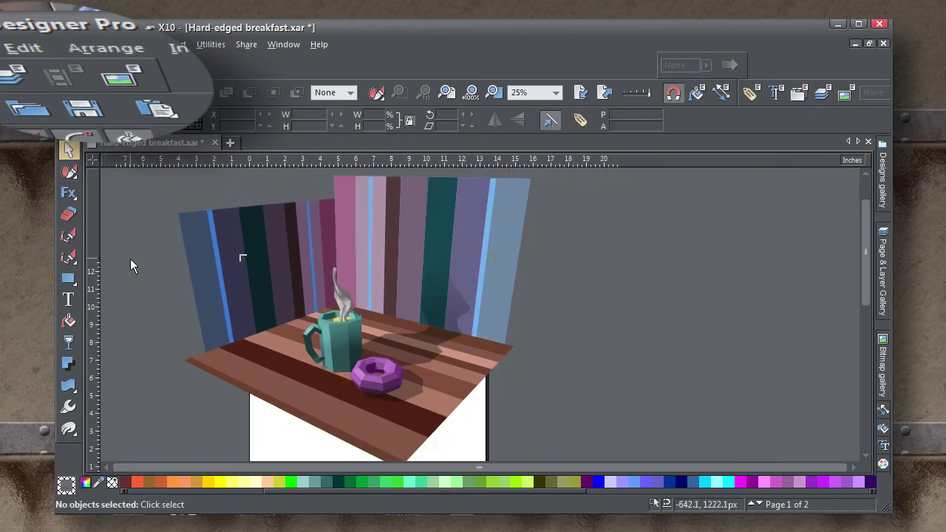
drag(130, 259, 190, 268)
click(883, 269)
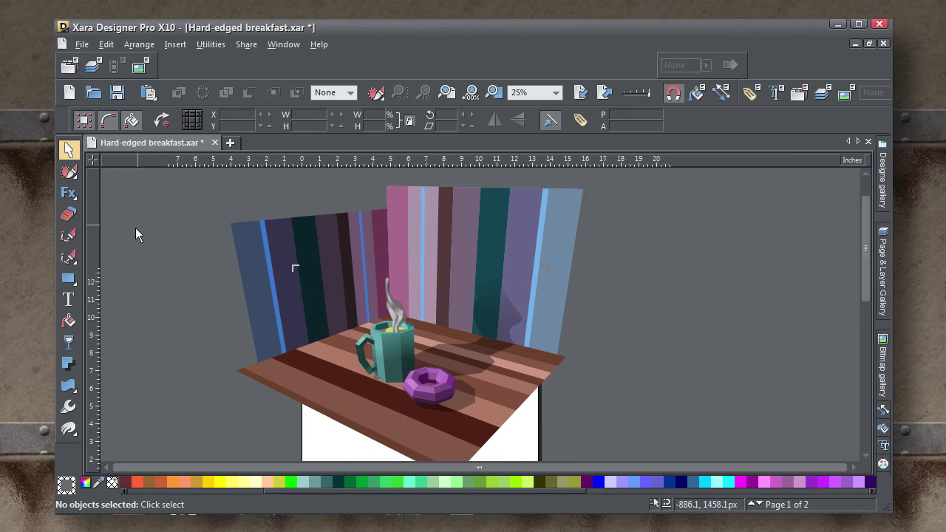
click(68, 278)
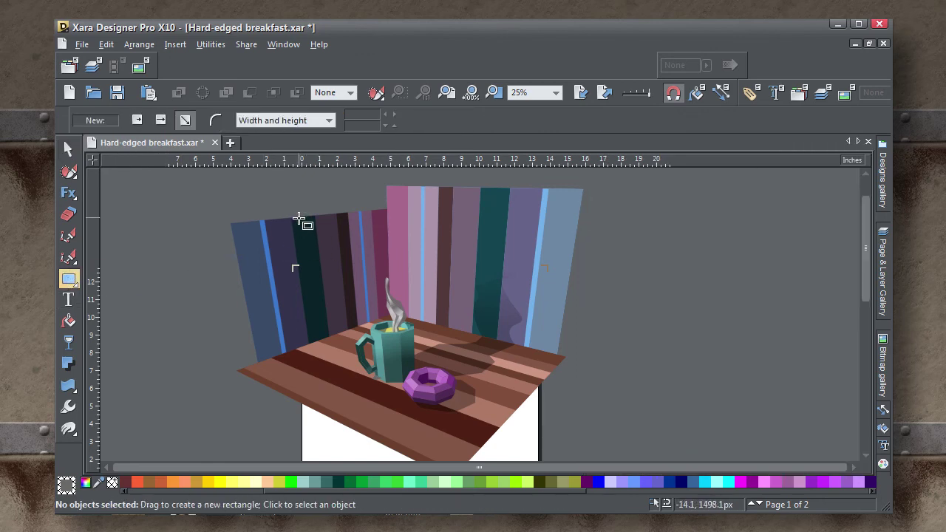
drag(298, 220, 523, 397)
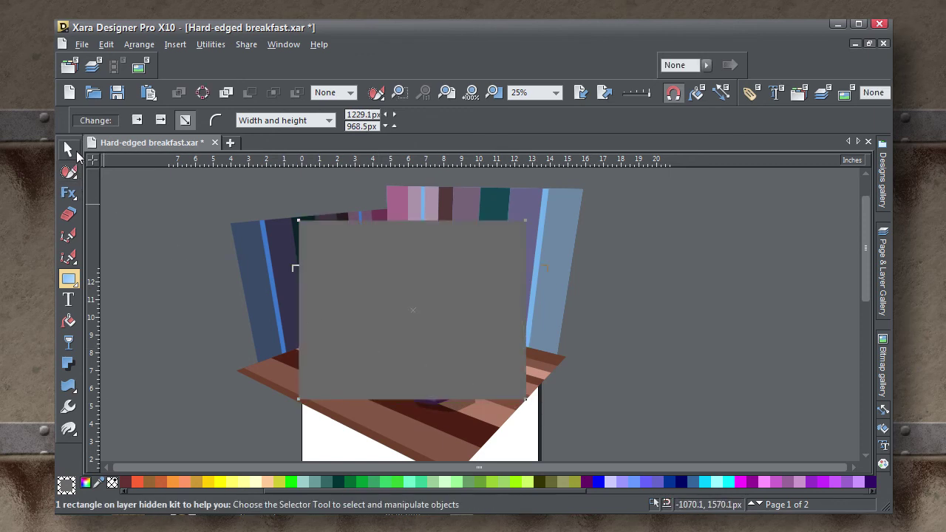
- Select the whole scene with its cropping rectangle and move the clipped group onto the page
key(F2)
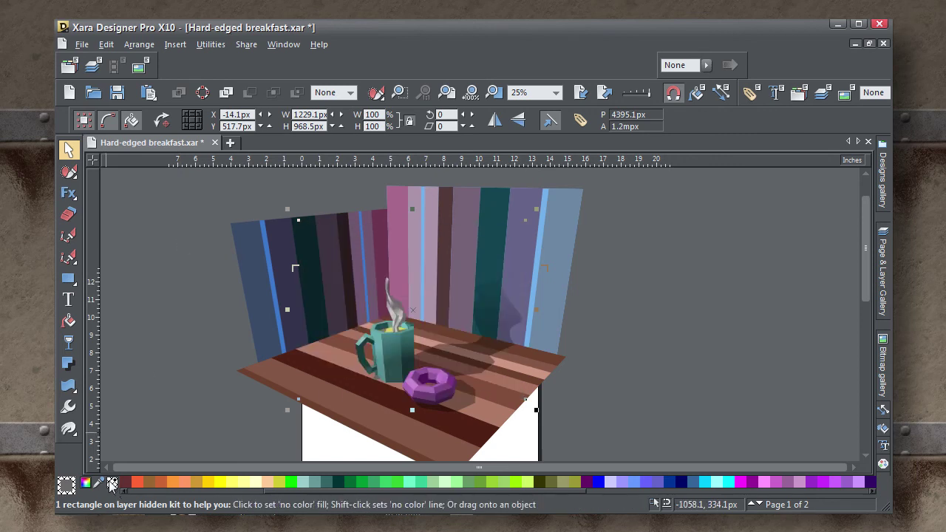
key(ctrl+a)
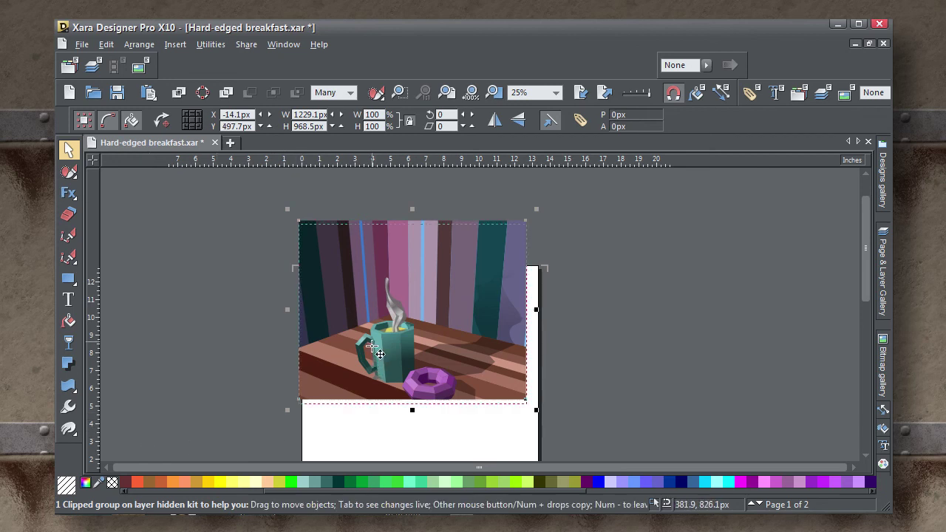
drag(374, 405, 384, 397)
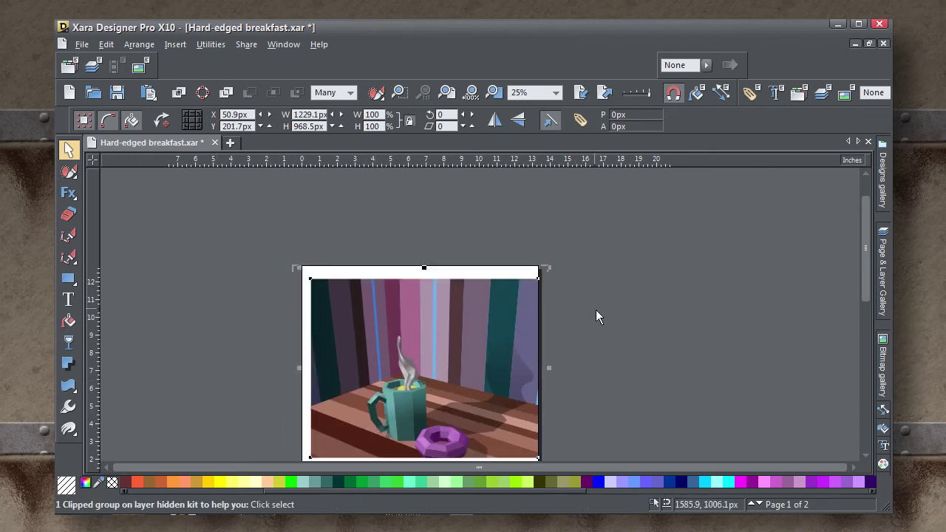
scroll(645, 345, down, 2)
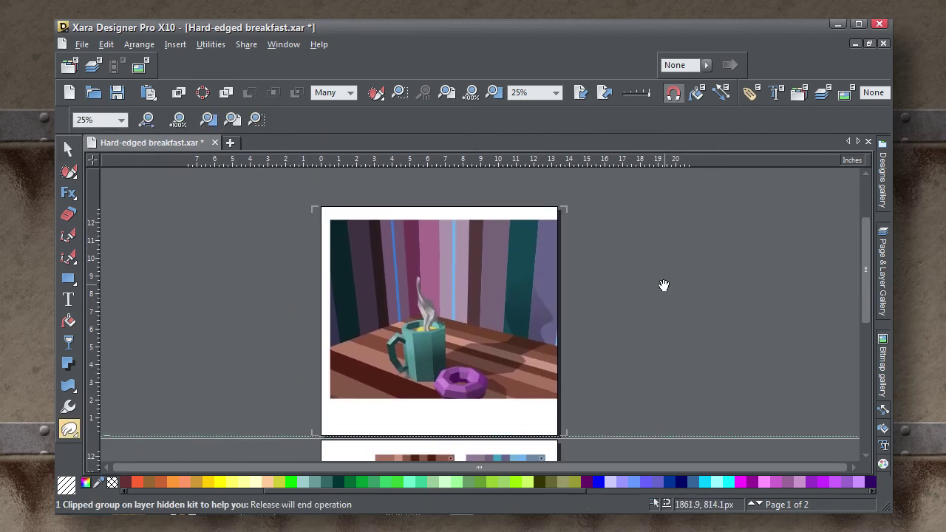
scroll(642, 352, up, 3)
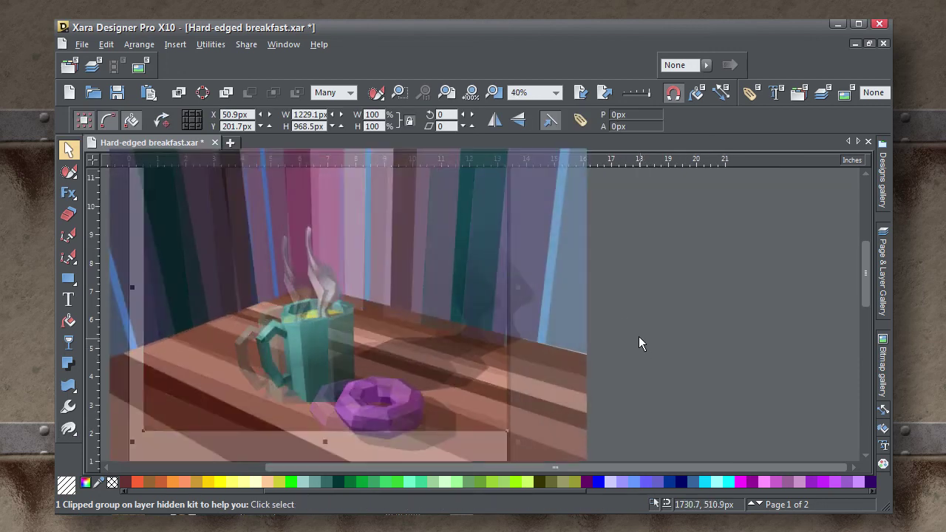